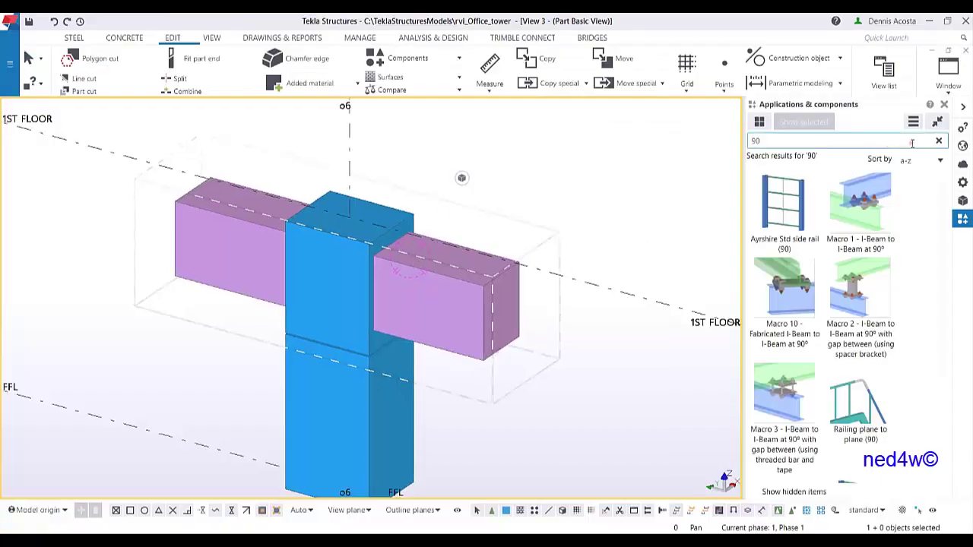
- Search the applications and components catalog for "90" and open the Rebar in beam (90) component's settings
click(793, 140)
drag(779, 143, 744, 145)
text(90)
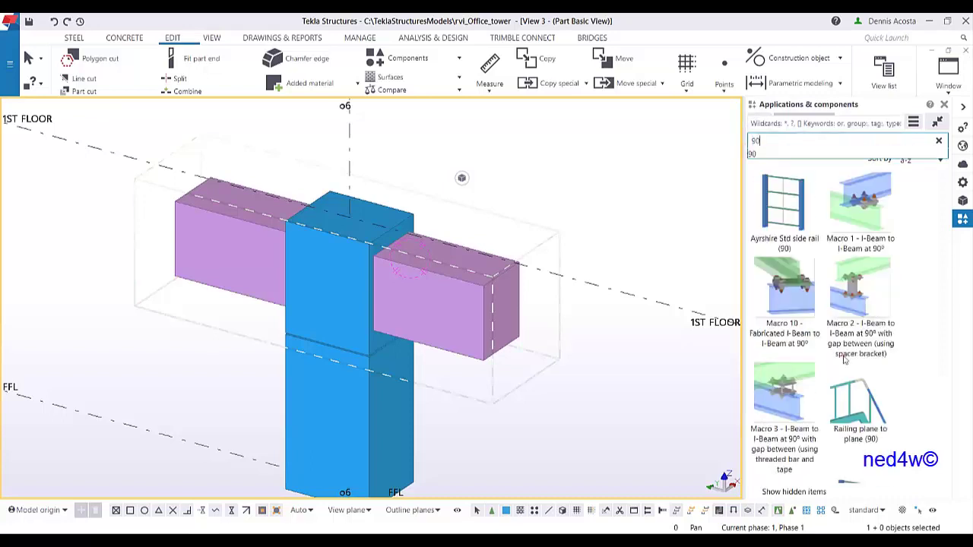
scroll(845, 358, down, 4)
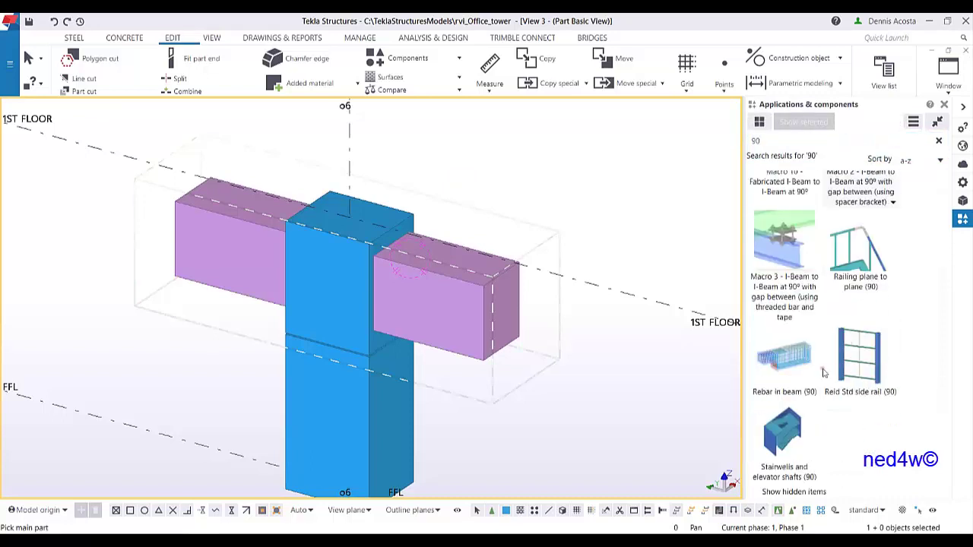
click(787, 361)
double_click(788, 363)
- Insert the Rebar in beam (90) component in the purple beam, from its far end to its near end, and end the command
middle_drag(383, 264, 252, 263)
scroll(272, 261, down, 1)
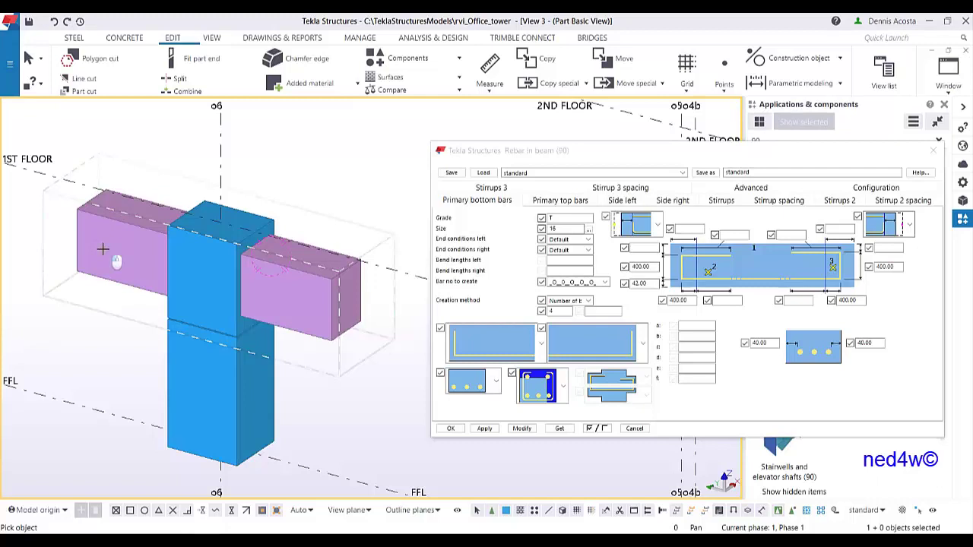
scroll(85, 191, up, 3)
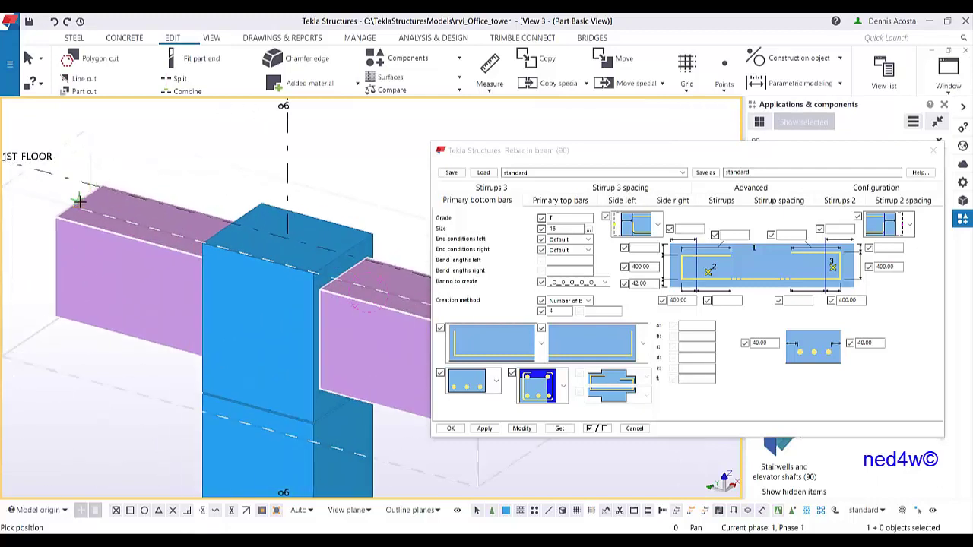
click(80, 201)
middle_drag(365, 305, 284, 267)
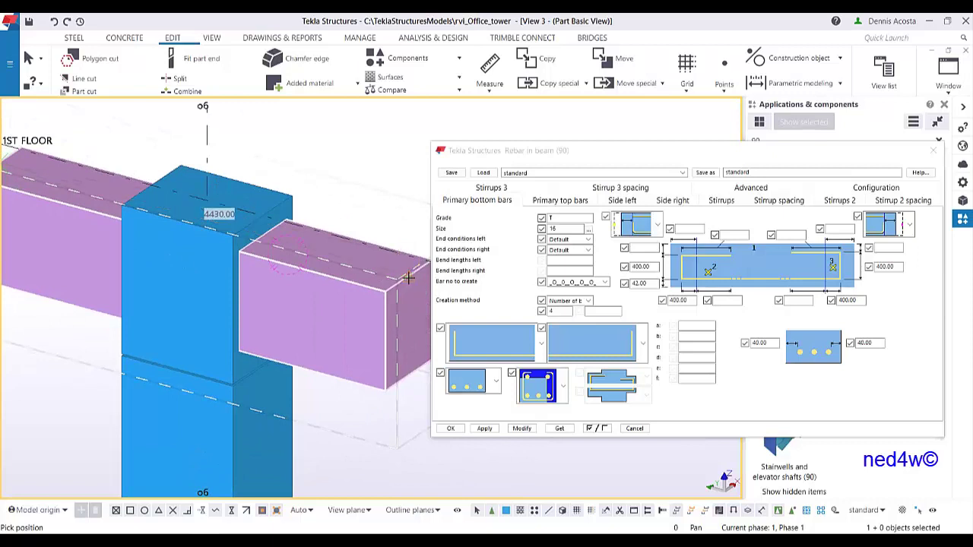
click(409, 278)
right_click(378, 213)
click(386, 215)
- Make the parts transparent and turn the view to look at the beam's end with its reinforcement
scroll(354, 278, up, 1)
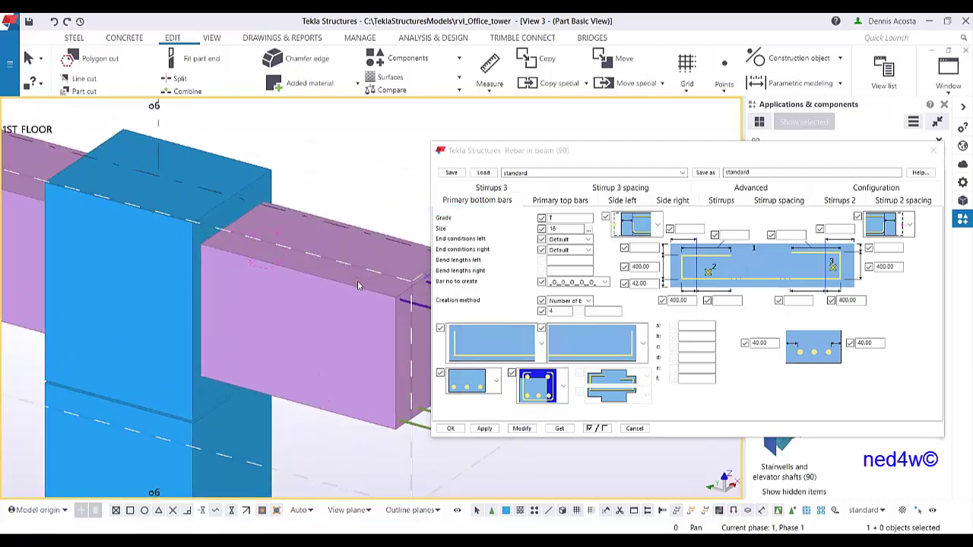
key(ctrl+2)
scroll(341, 325, down, 1)
ctrl+middle_drag(341, 324, 229, 271)
ctrl+middle_drag(287, 308, 300, 266)
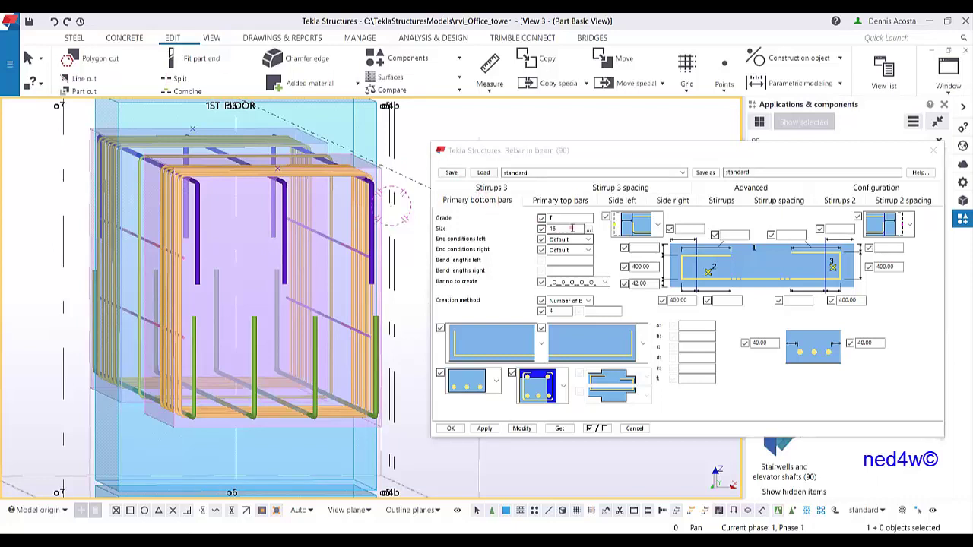
- Set the primary bottom bars to size 32 with 7 bars, and update the reinforcement in the model
double_click(554, 229)
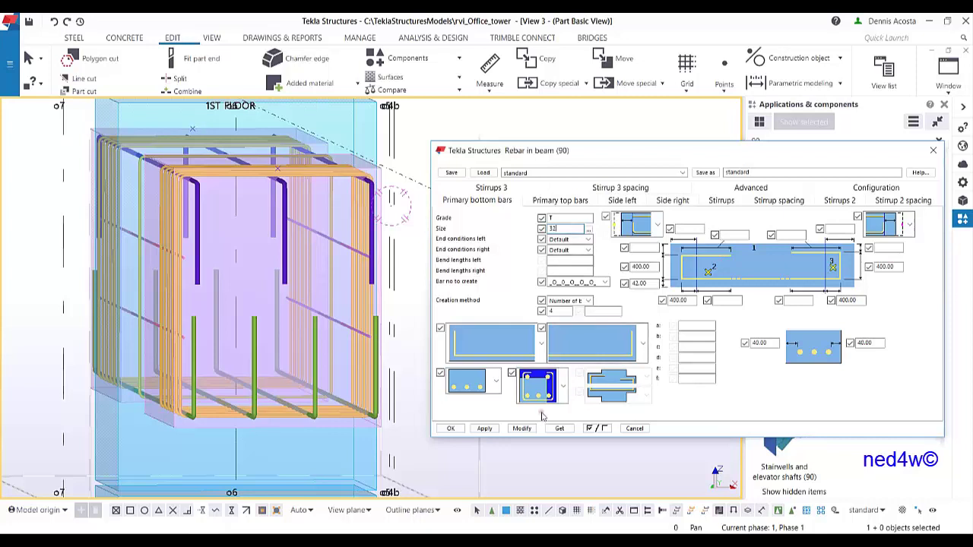
click(521, 429)
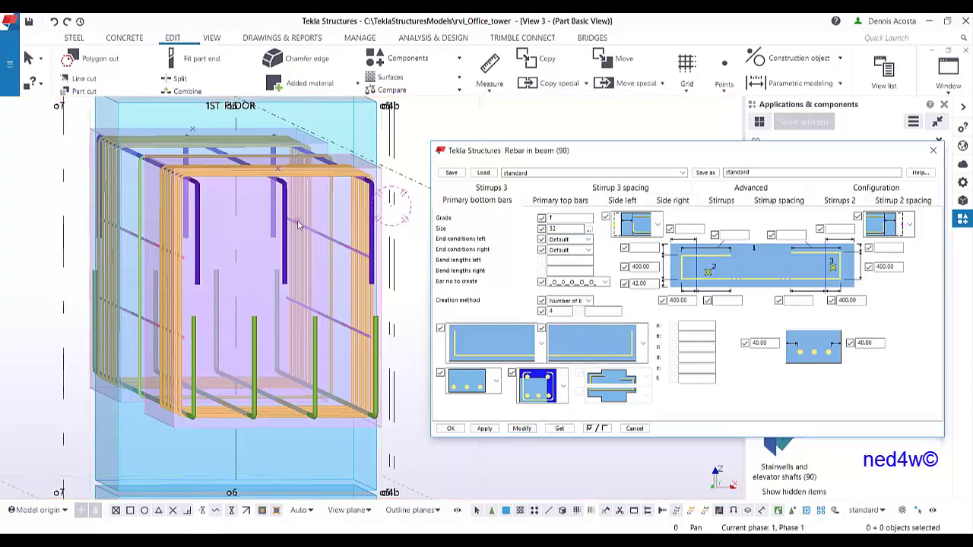
click(521, 428)
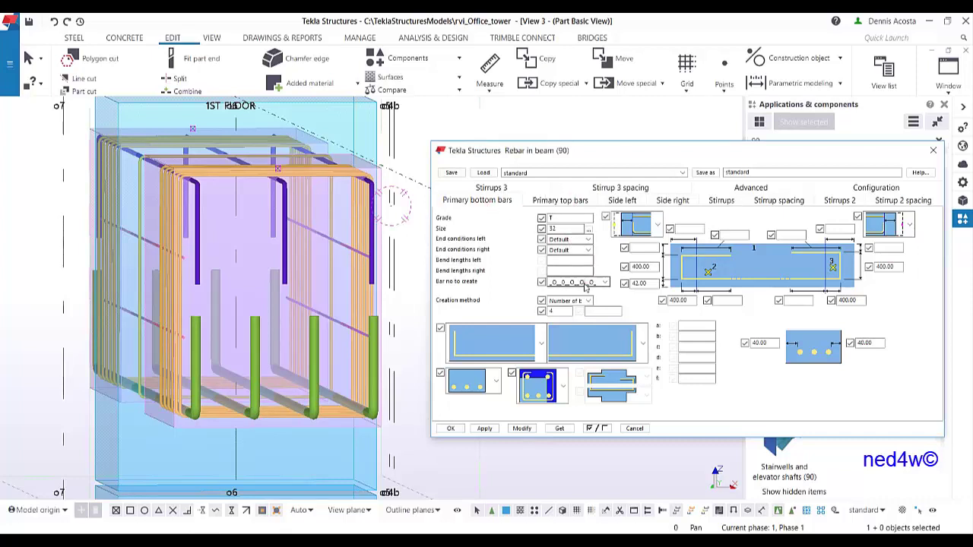
double_click(559, 311)
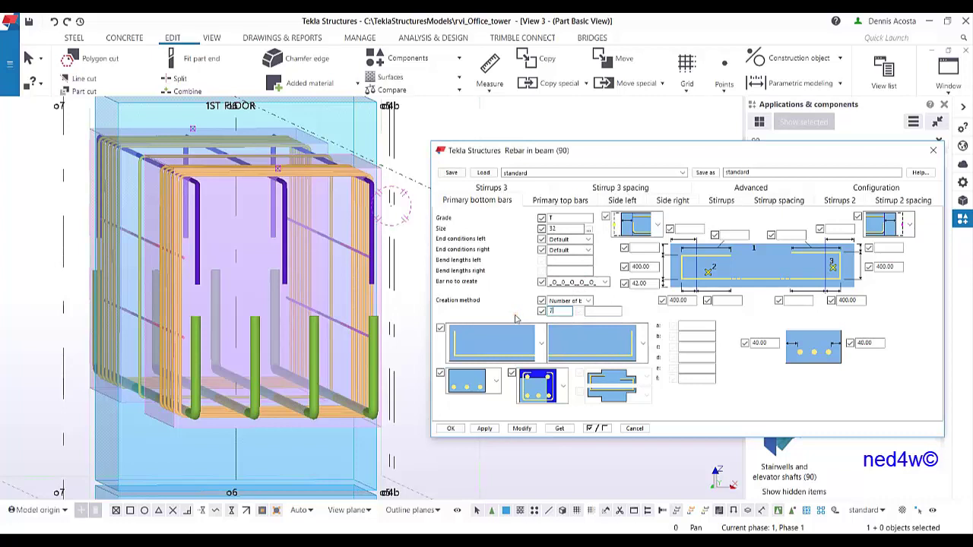
click(521, 428)
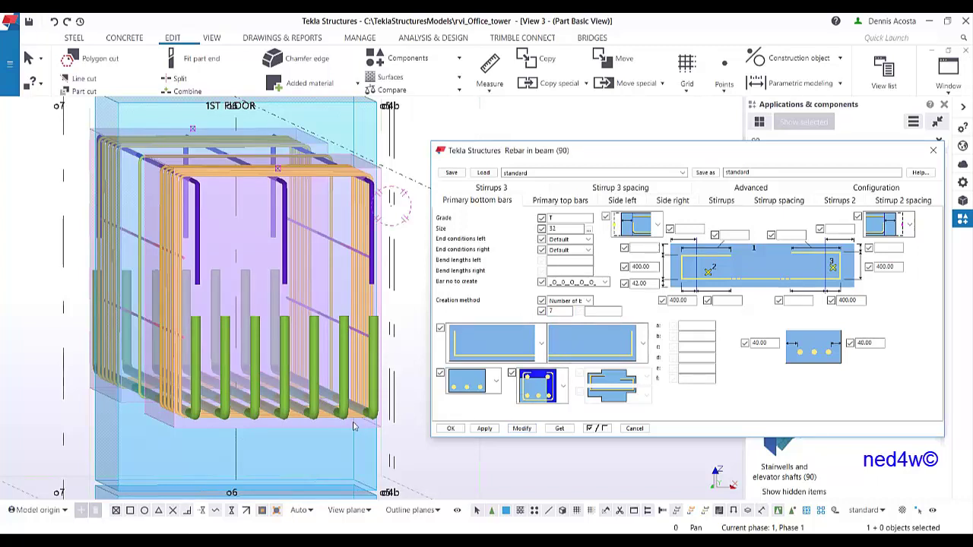
- Set the primary bottom bars' arrangement to both the top and bottom faces of the beam and update the model
click(496, 381)
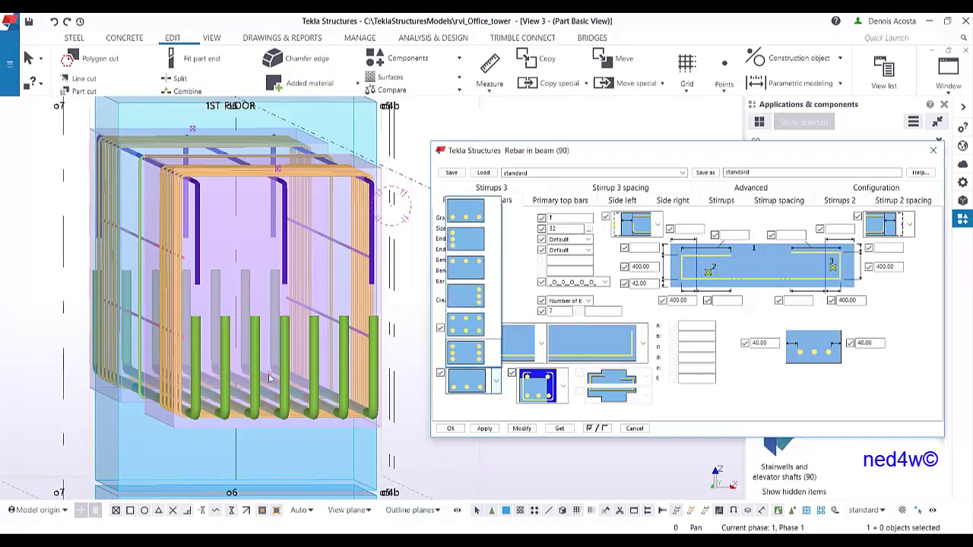
click(475, 322)
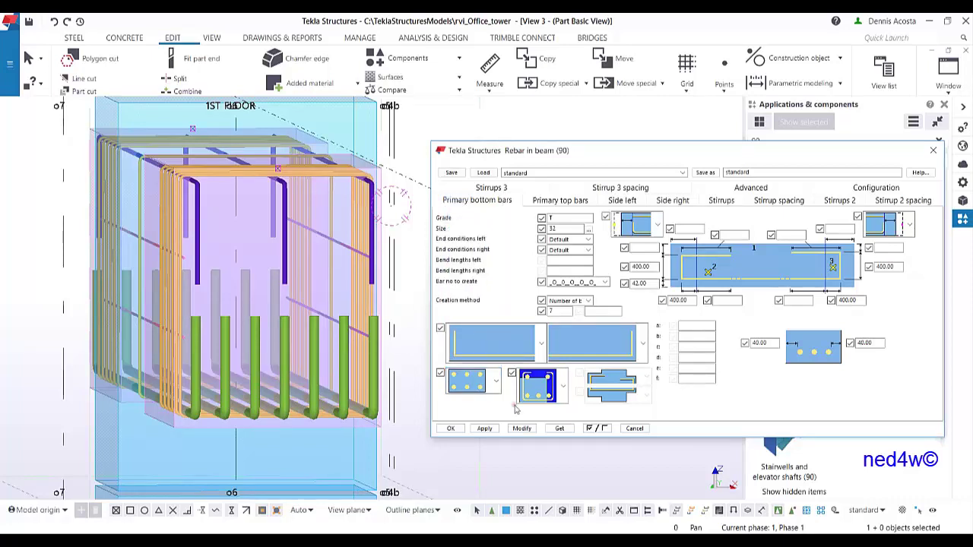
click(522, 428)
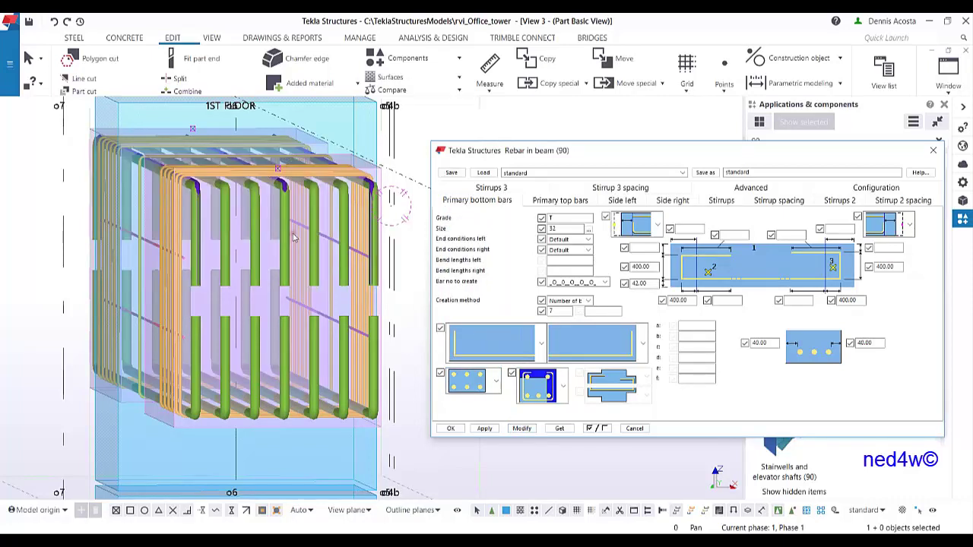
middle_drag(301, 236, 255, 241)
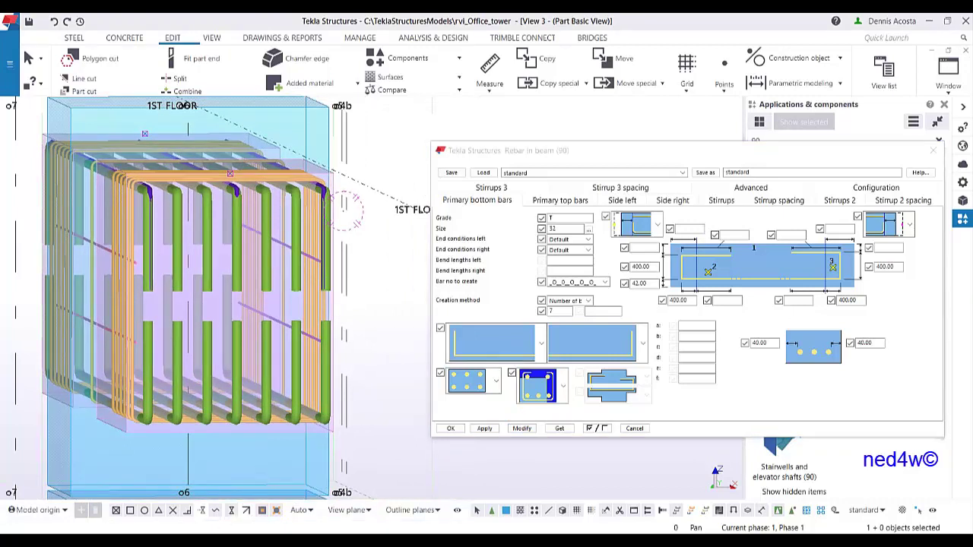
- Consult the beam section in AutoCAD, and back in Tekla Structures give the primary bottom bars straight left and right ends
click(874, 494)
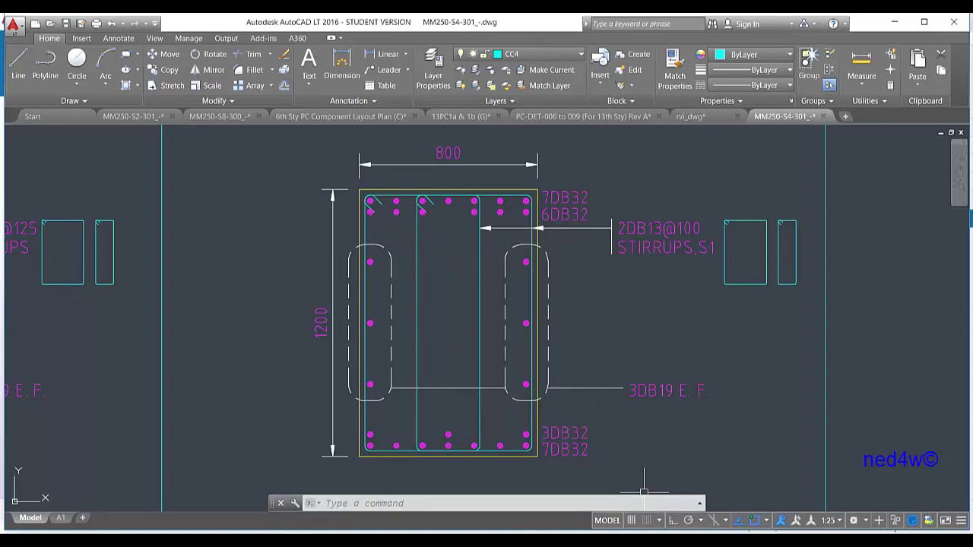
key(alt+Tab)
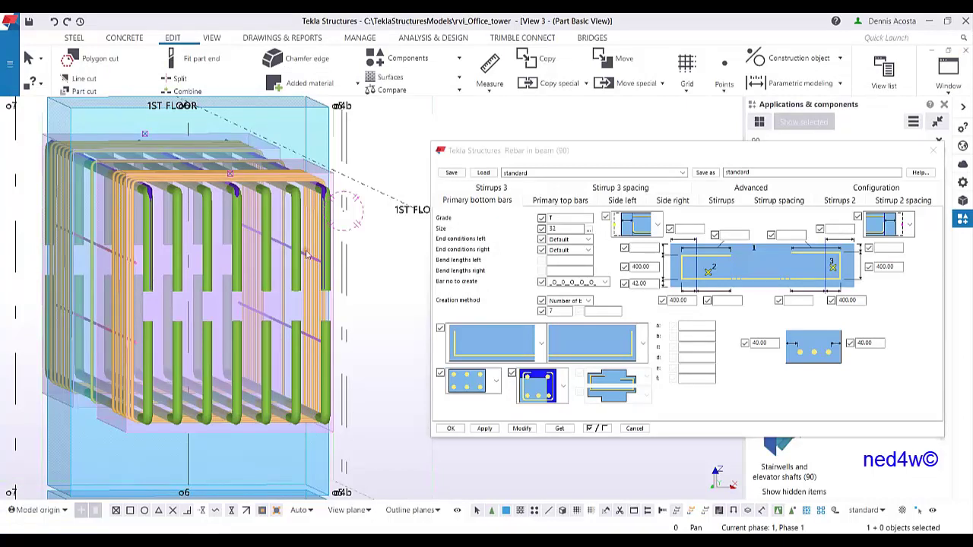
click(539, 348)
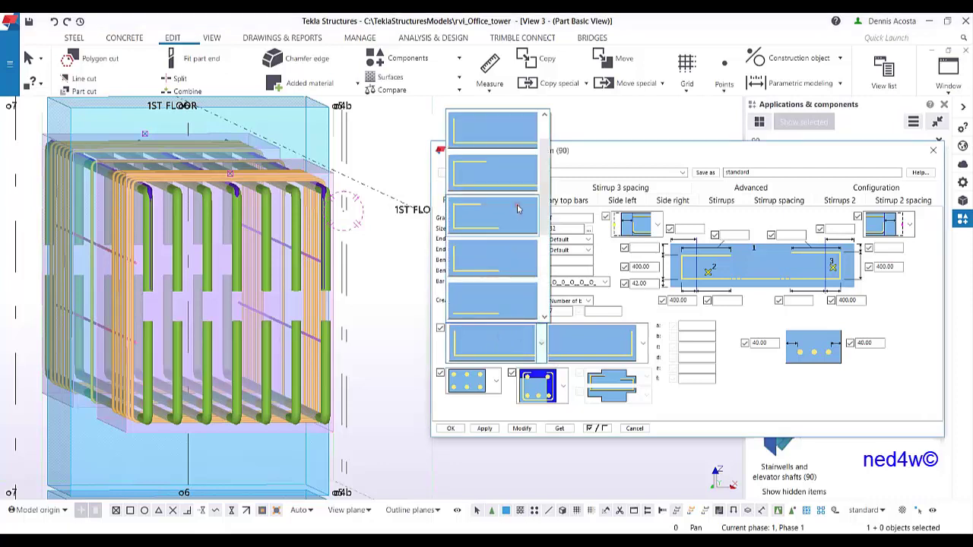
click(490, 164)
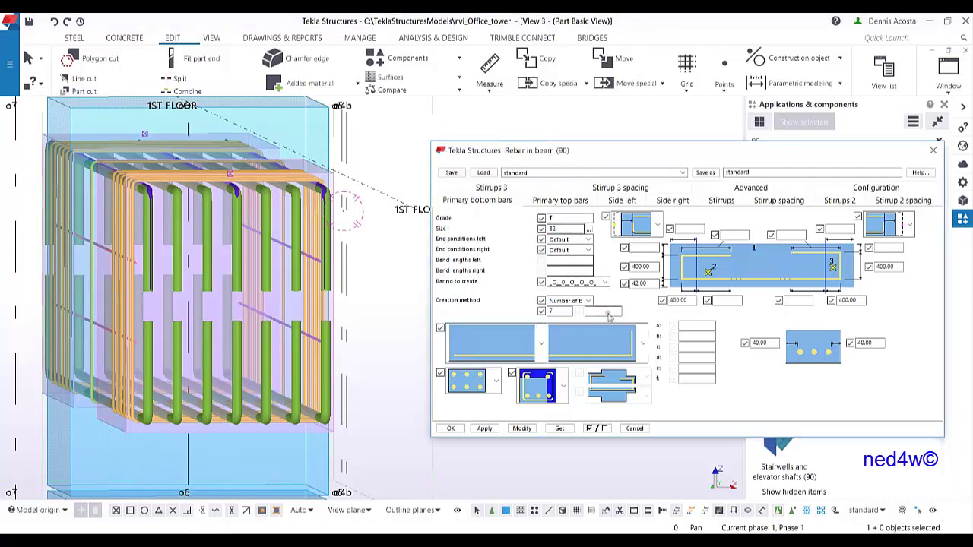
click(623, 346)
click(610, 151)
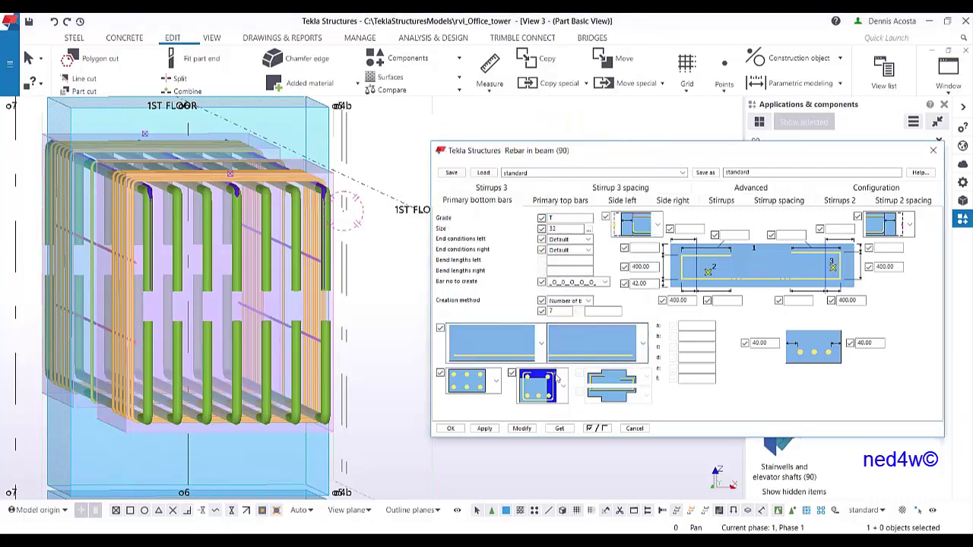
click(523, 427)
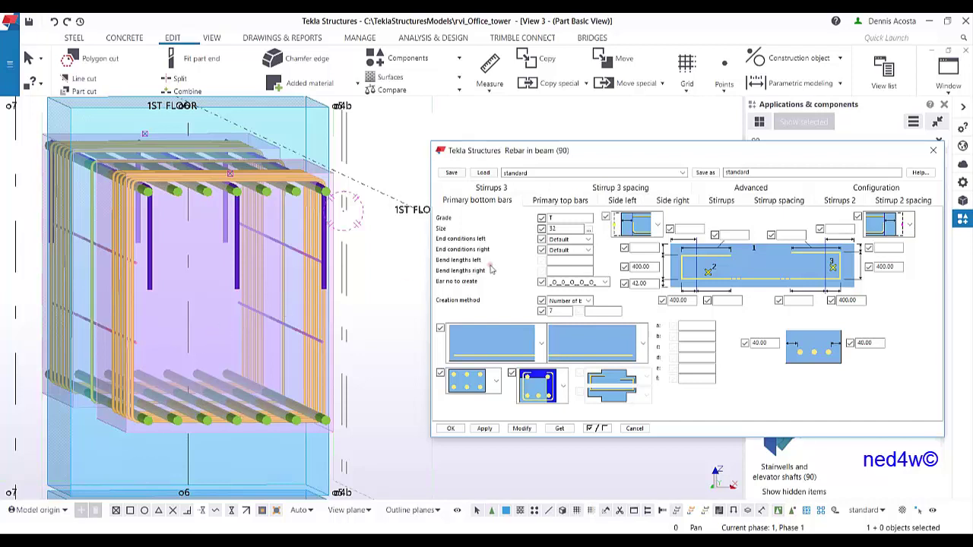
- Set the primary top bars' arrangement to both side faces of the beam and update the model
click(554, 201)
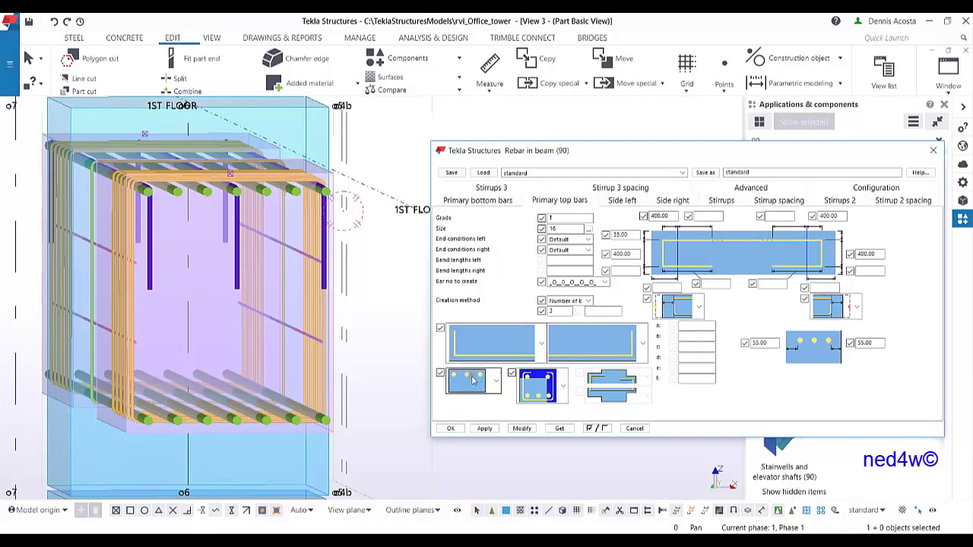
click(494, 380)
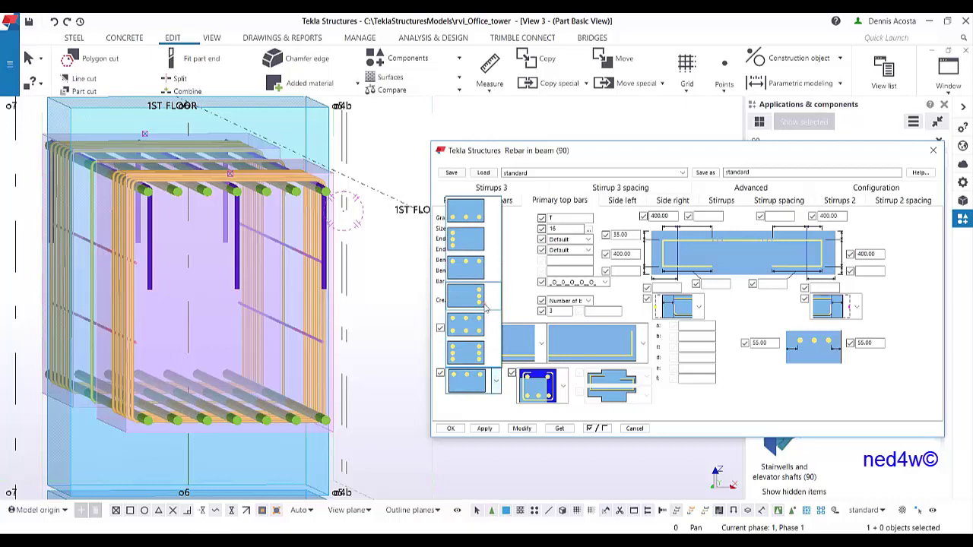
click(476, 357)
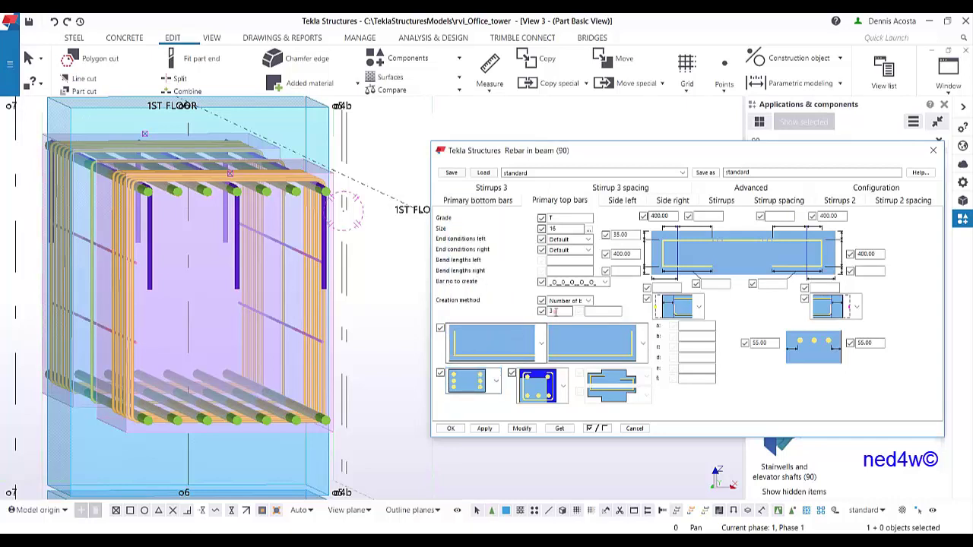
click(522, 429)
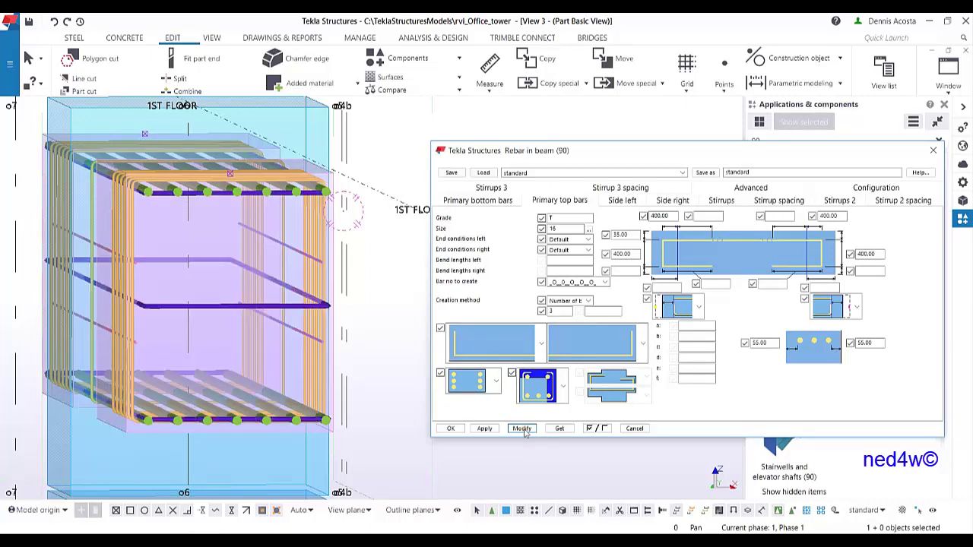
- Change the primary top bars to straight left and right ends without hooks and update the model
click(525, 341)
click(490, 215)
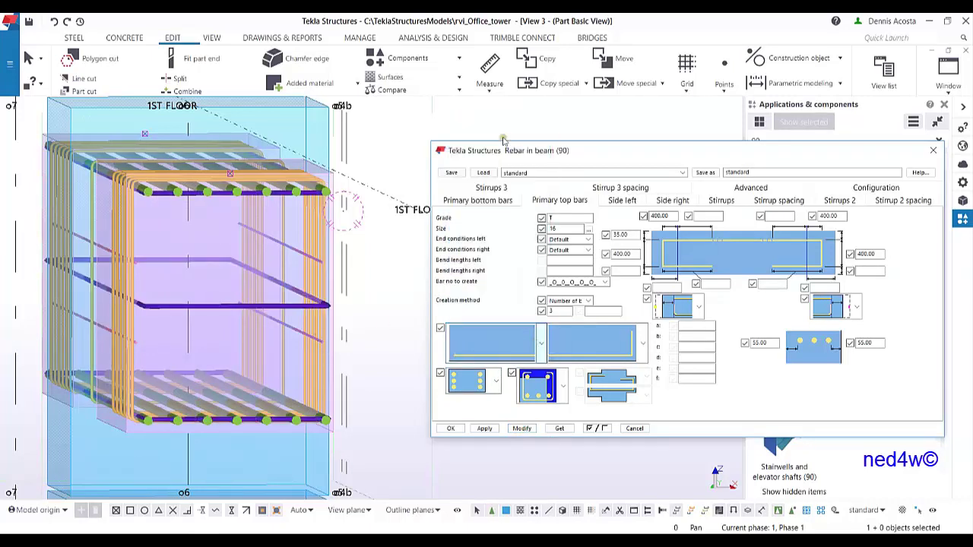
click(604, 338)
click(613, 156)
click(523, 431)
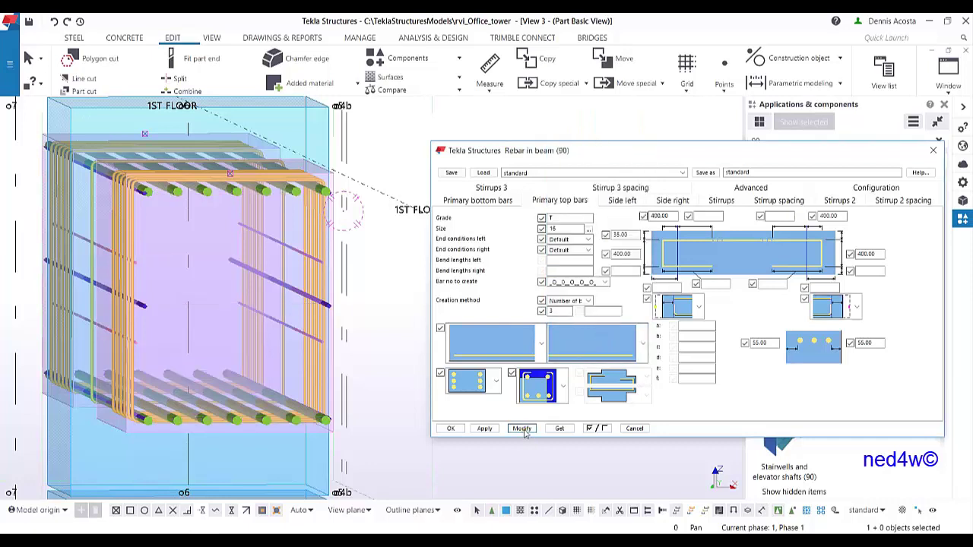
- Inspect the side bars up close and check their callout in the AutoCAD beam section
scroll(328, 285, up, 6)
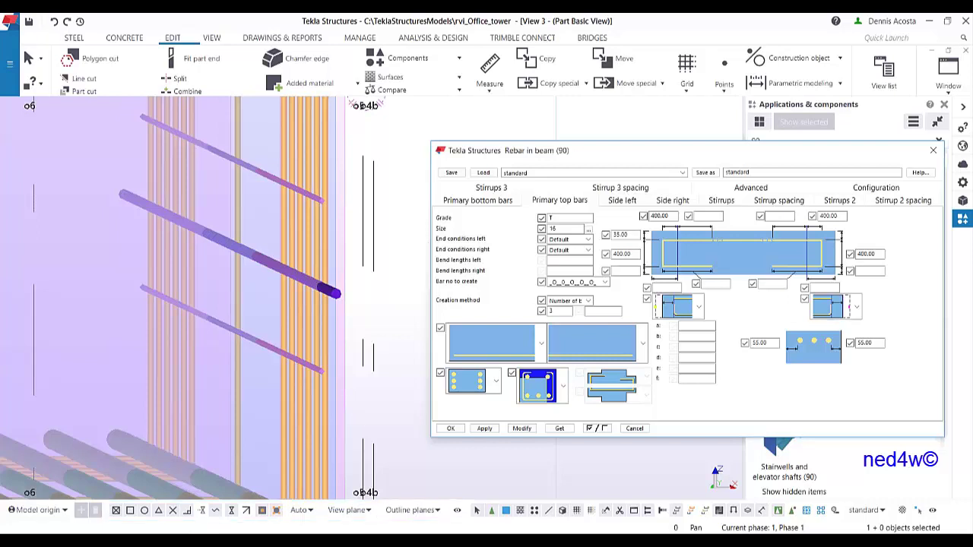
mouse_move(344, 540)
click(882, 503)
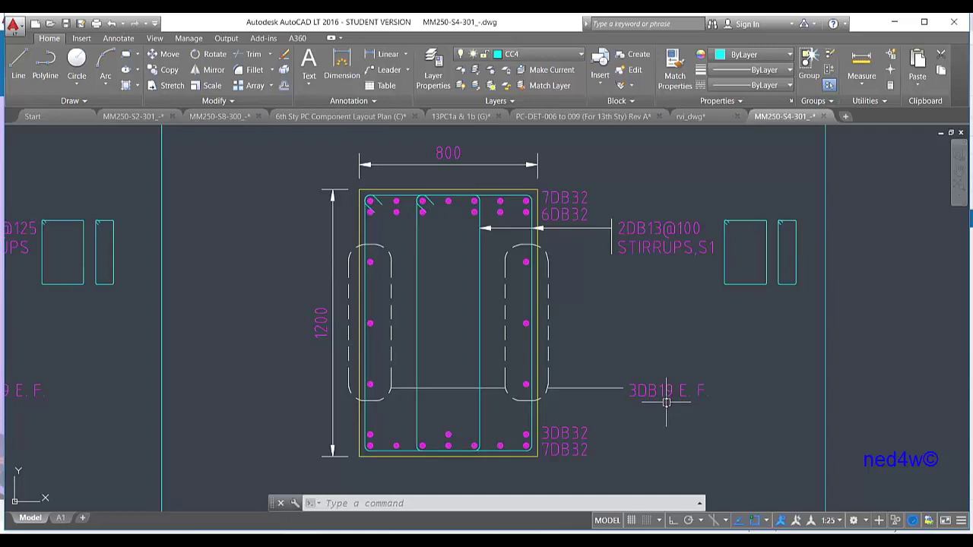
click(894, 21)
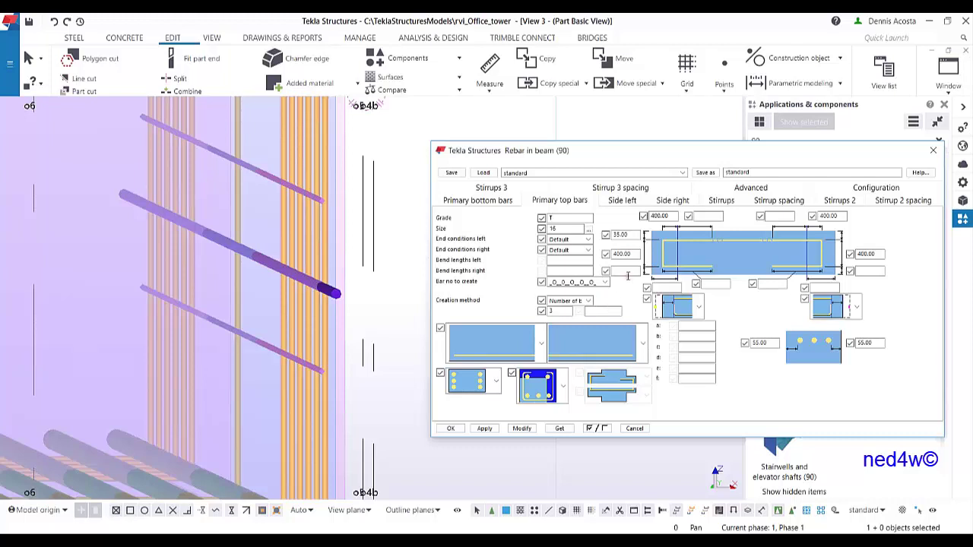
- Set the primary top bars' size to the 20 Main bar from the reinforcing bar catalog and update the model
click(588, 229)
scroll(149, 217, down, 1)
click(80, 215)
click(108, 226)
click(127, 265)
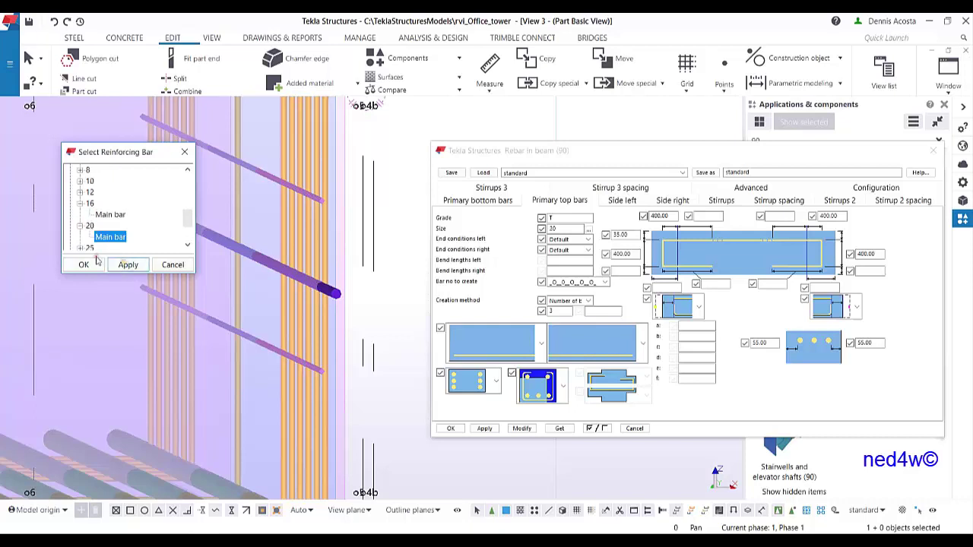
click(94, 262)
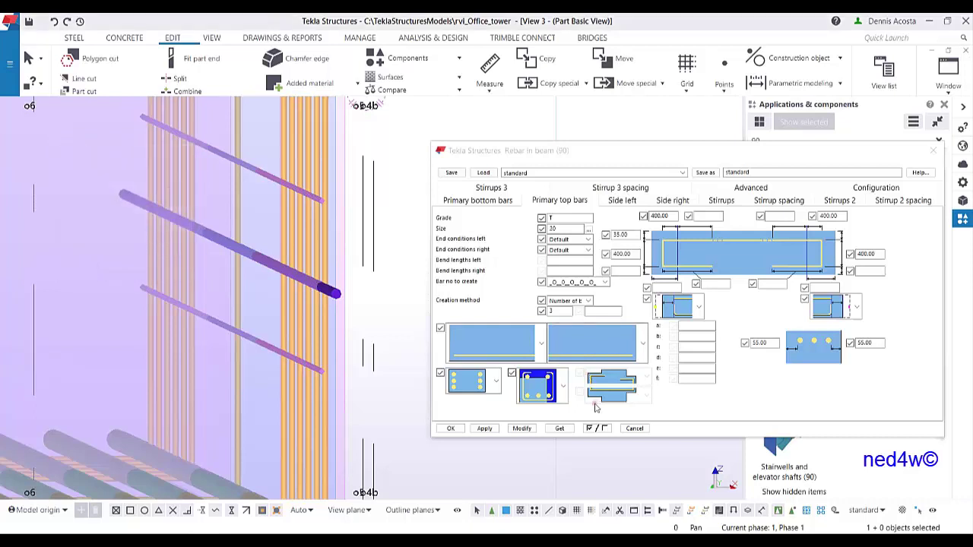
click(522, 429)
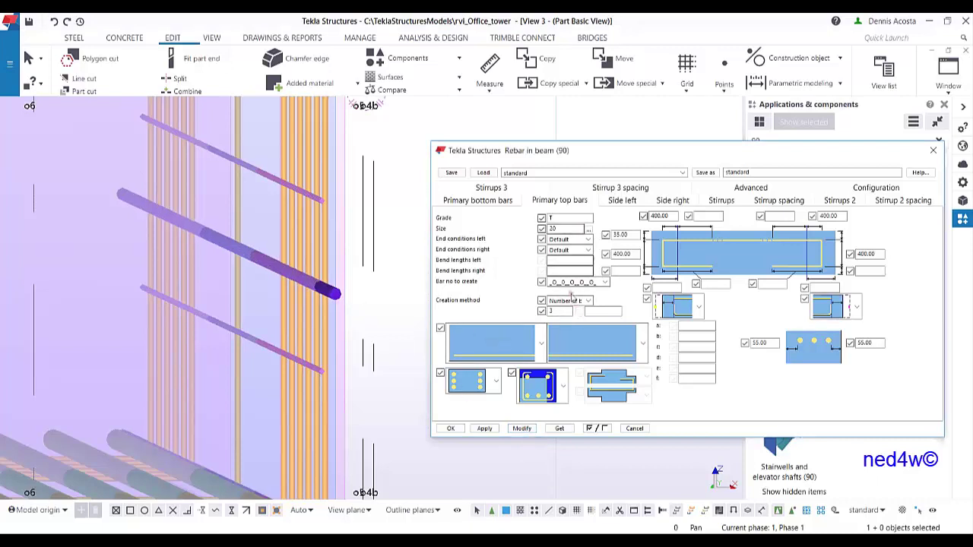
- Set the primary top bars to be created without the first and last bars and update the model
click(604, 282)
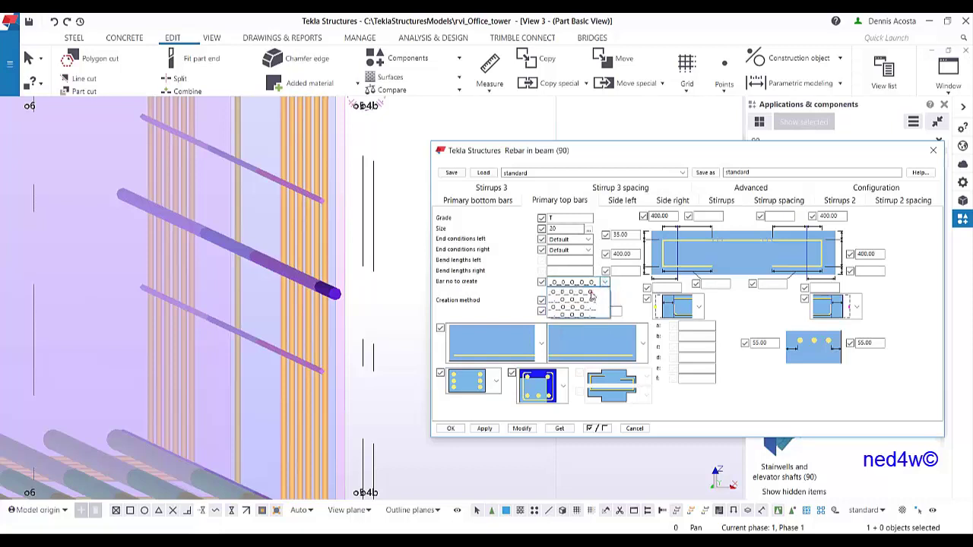
click(584, 313)
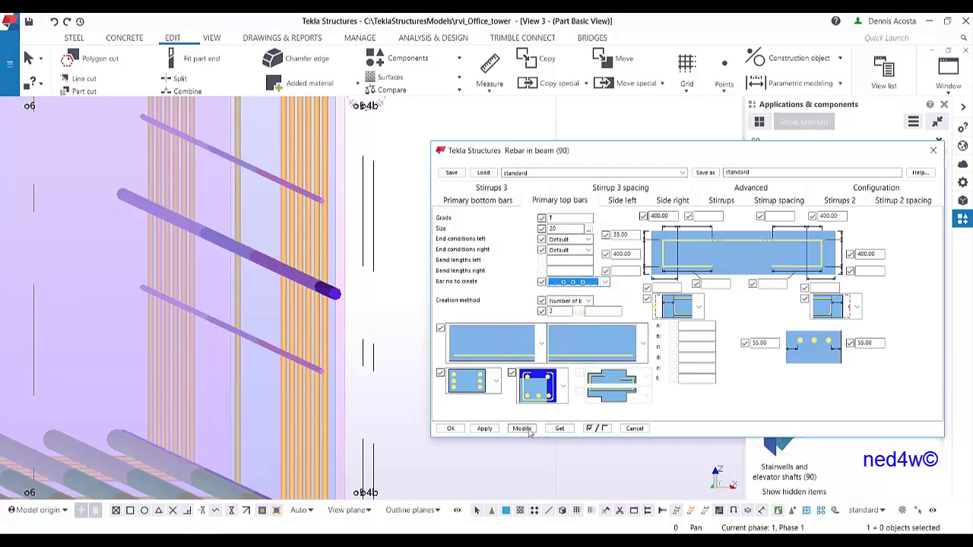
click(521, 429)
middle_drag(310, 248, 319, 297)
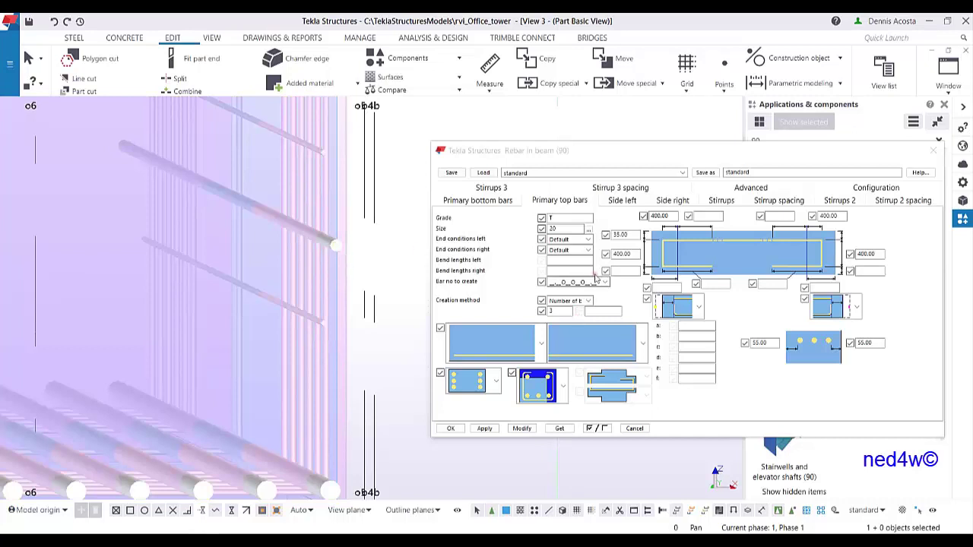
- Restore the creation of all primary top bars, update the model and inspect the bars at the beam's bottom corner and side face
click(592, 283)
click(589, 293)
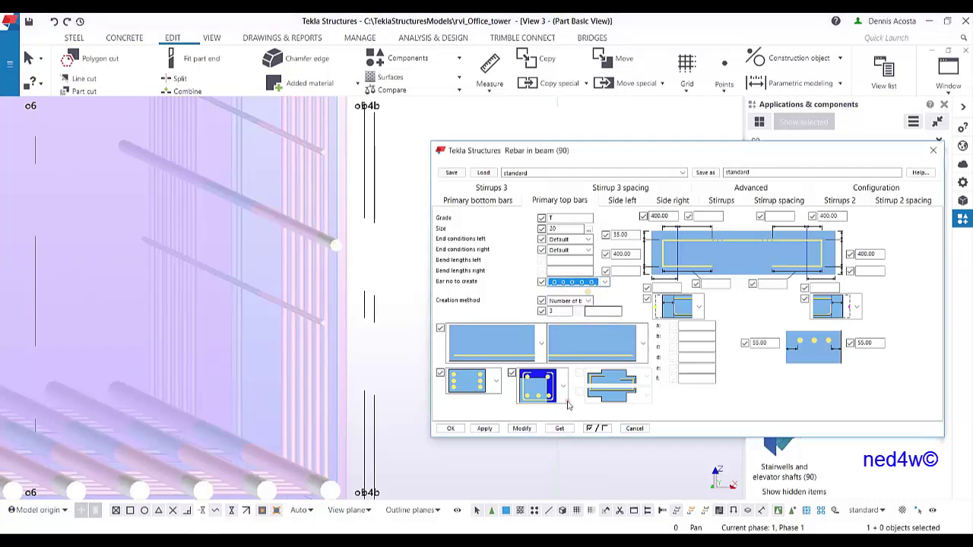
click(522, 428)
middle_drag(356, 488, 321, 348)
scroll(316, 357, up, 2)
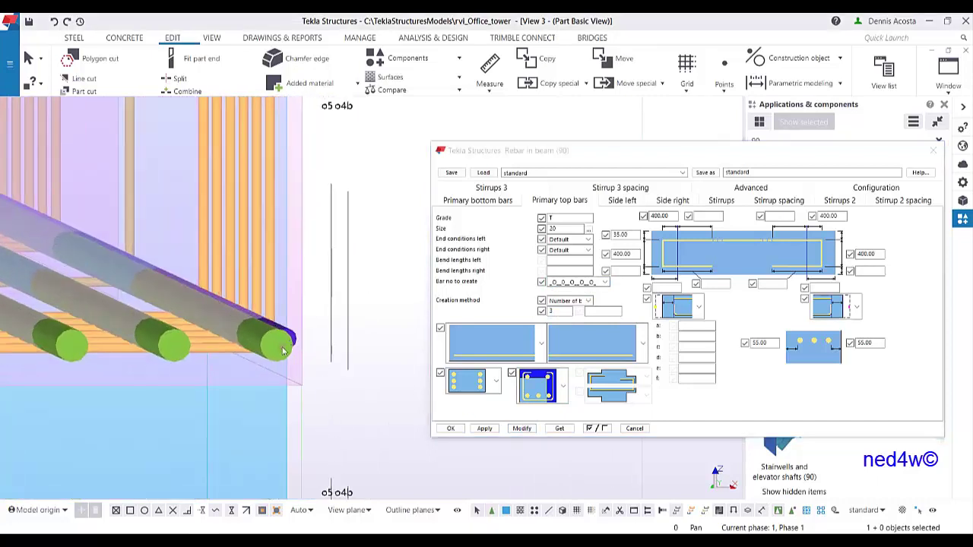
mouse_move(297, 117)
middle_down()
mouse_move(322, 257)
mouse_move(318, 244)
middle_up()
mouse_move(310, 201)
middle_down()
mouse_move(324, 451)
mouse_move(330, 223)
middle_up()
scroll(323, 375, up, 4)
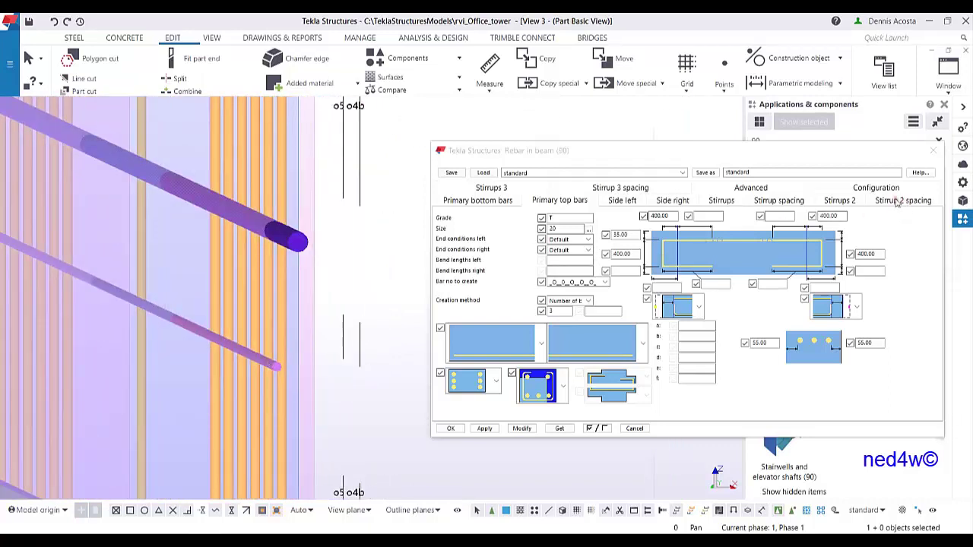
- Set the class of the main bottom bars to 2 in the advanced settings and update the model
click(791, 189)
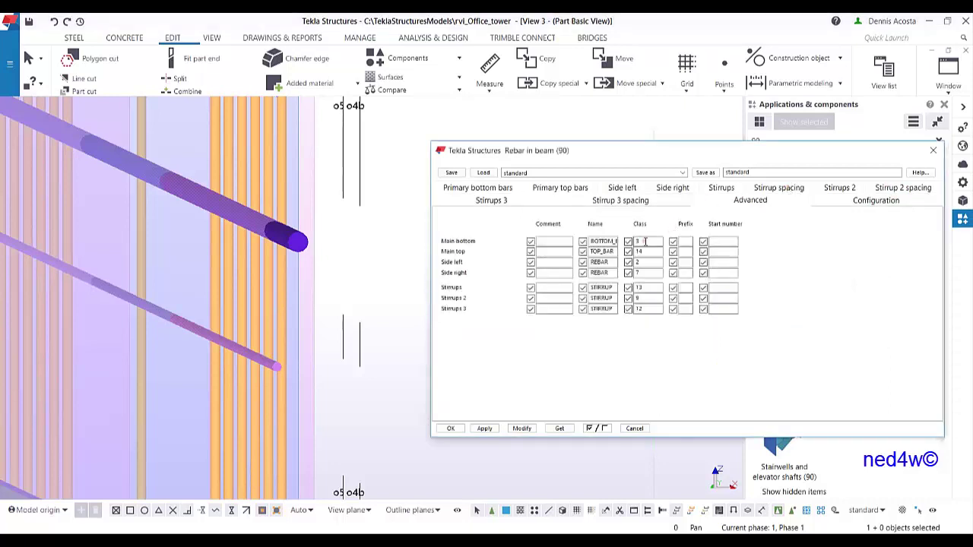
scroll(309, 278, down, 5)
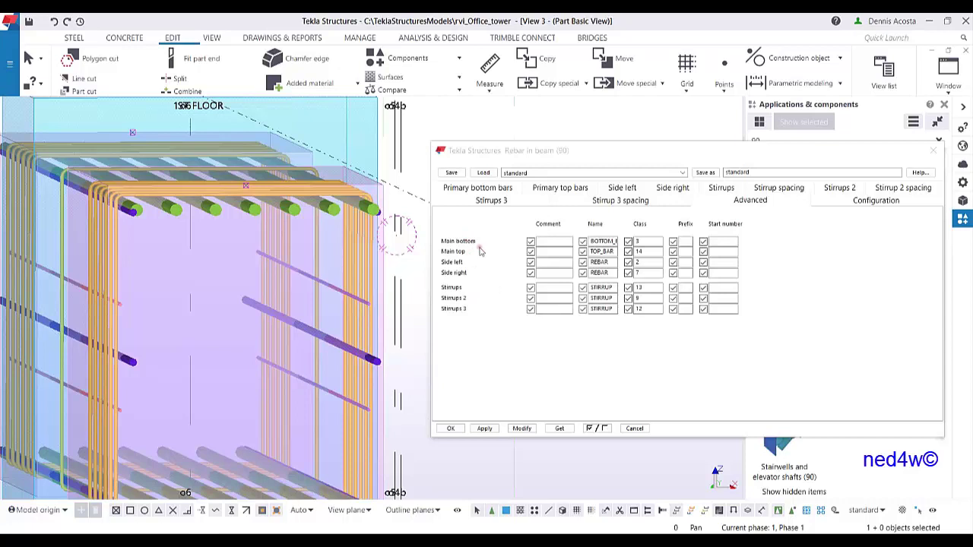
click(645, 241)
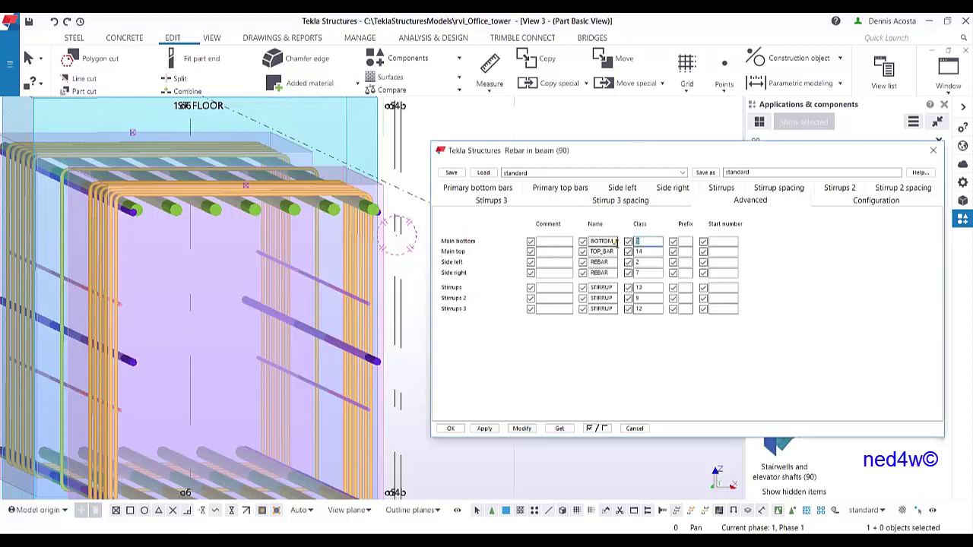
text(2)
click(521, 429)
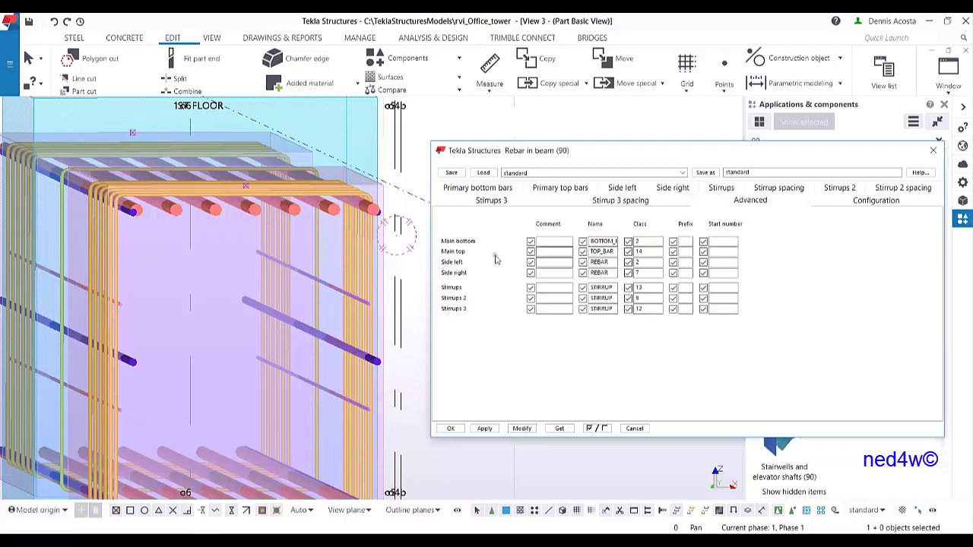
- Set the class of the main top bars to 3, update the model and inspect the recolored side bars
double_click(652, 250)
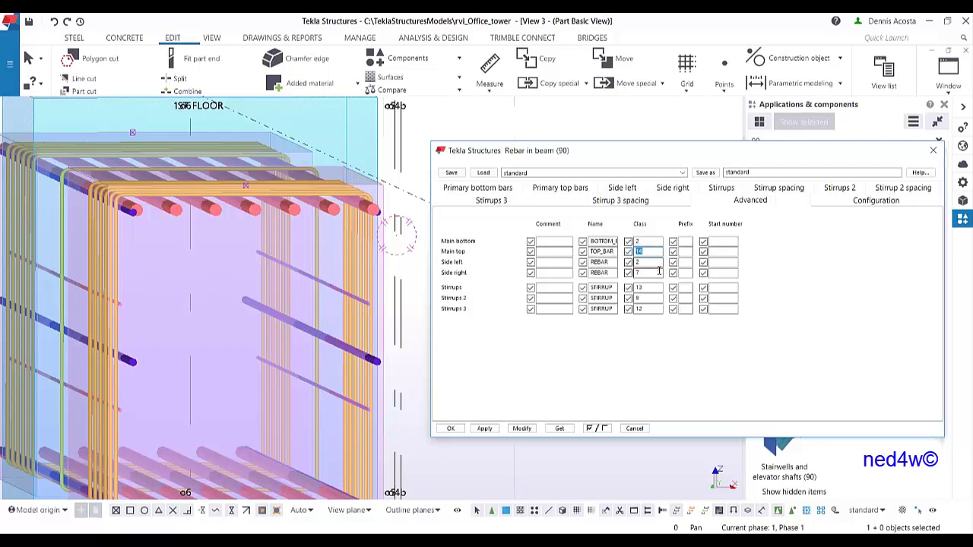
click(526, 430)
scroll(345, 412, up, 8)
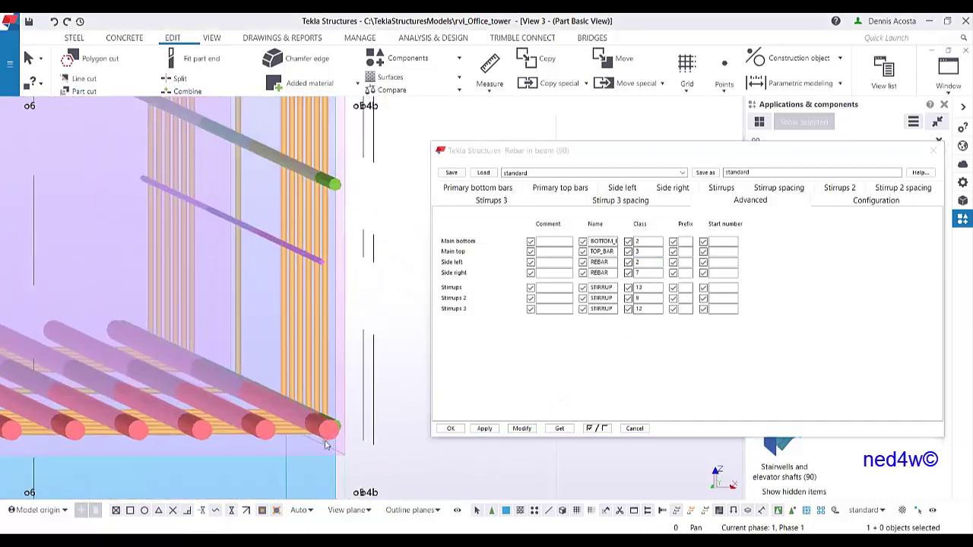
scroll(331, 286, down, 5)
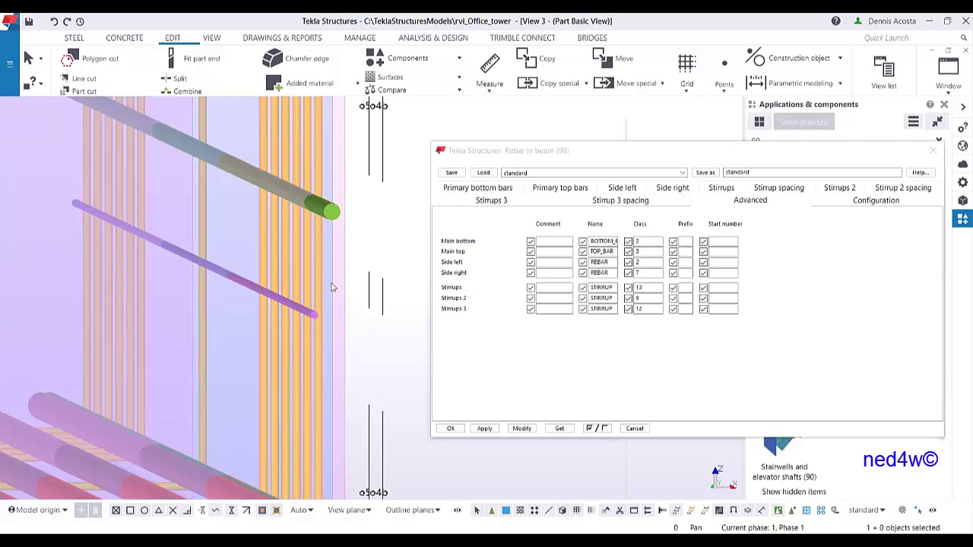
- Switch to MM250-S4-301_-.dwg in AutoCAD to check the beam section's side bars, and return to the Tekla model
click(464, 538)
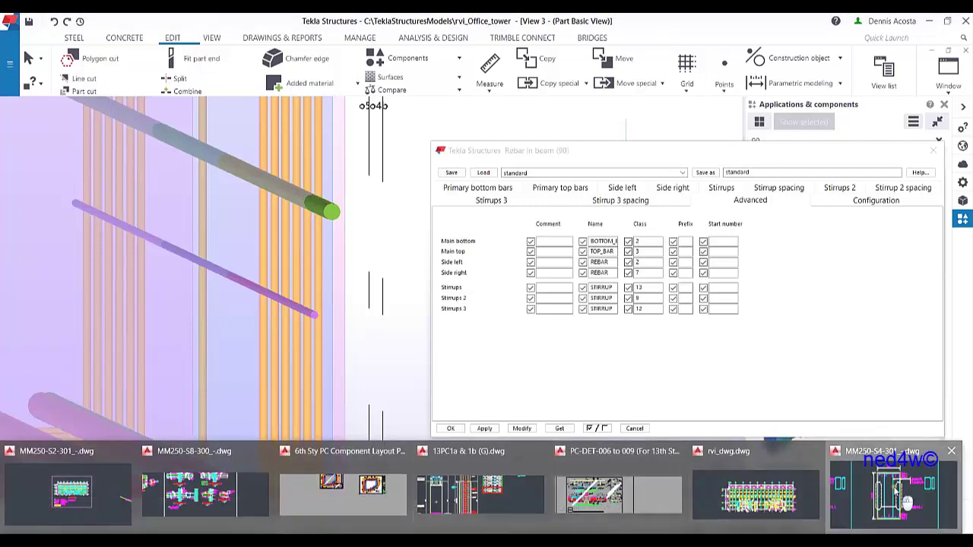
click(902, 498)
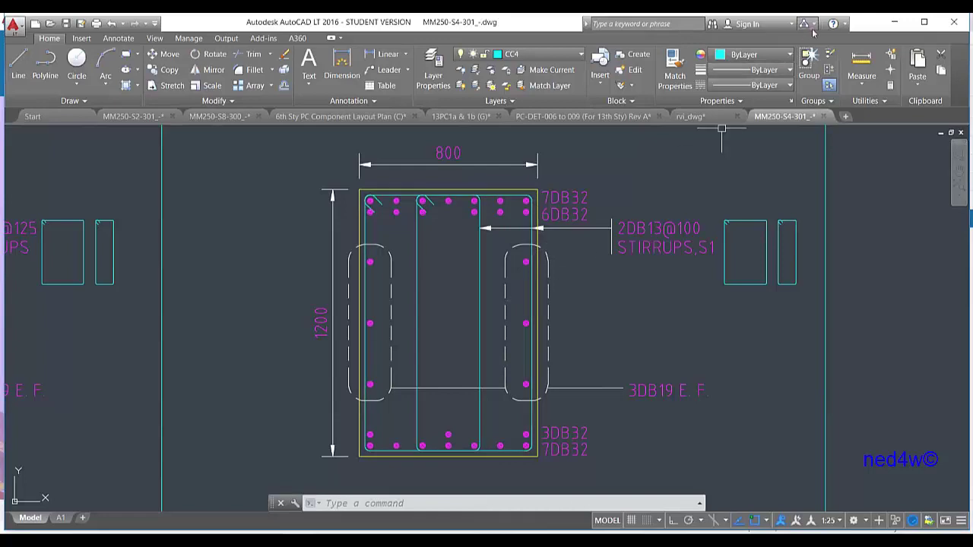
click(899, 22)
scroll(330, 330, down, 2)
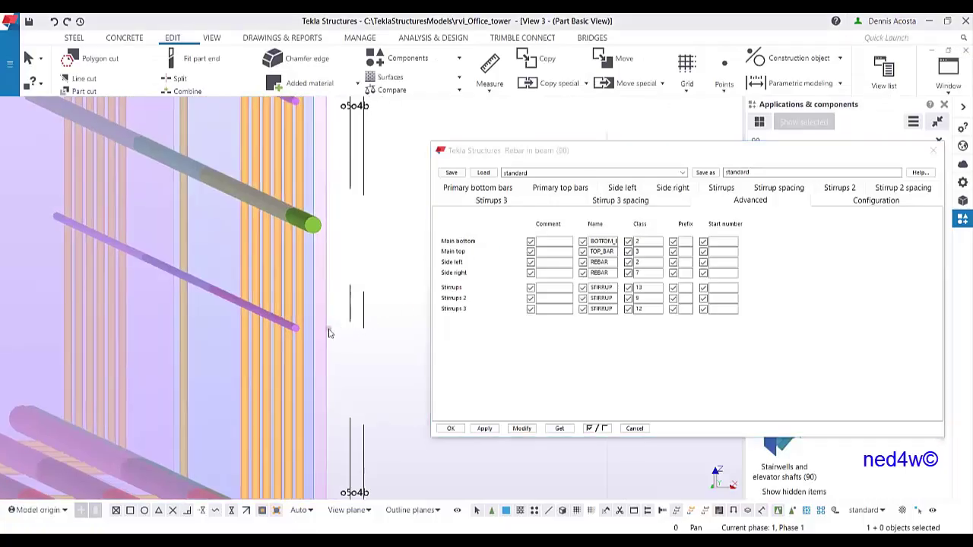
scroll(372, 318, down, 2)
- Set the primary top bars' number to 5, create all except the first and last bars, and update the model
click(545, 189)
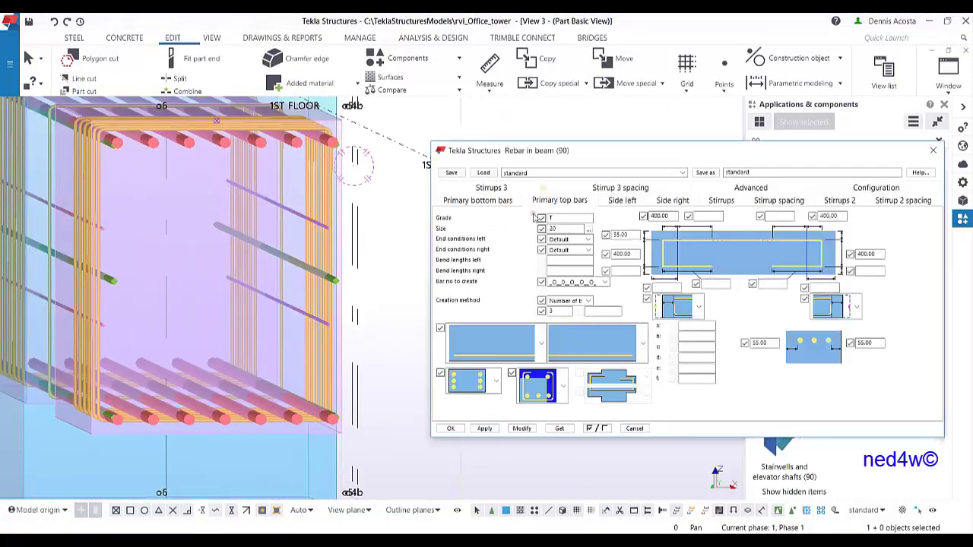
double_click(560, 311)
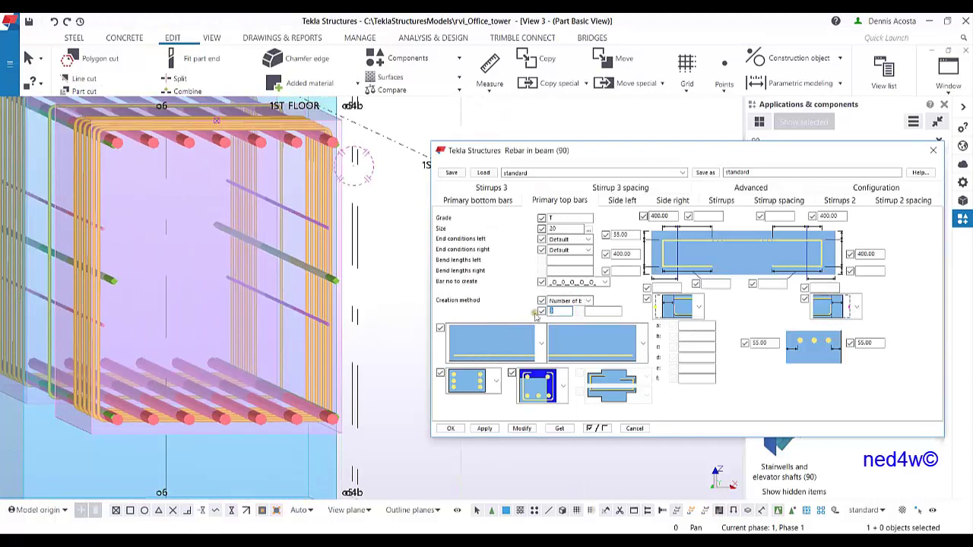
click(600, 282)
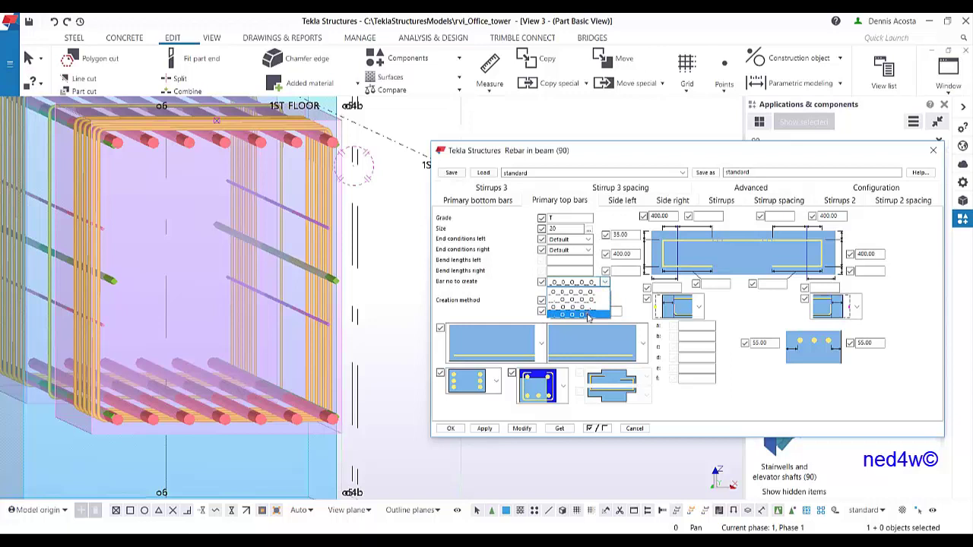
click(587, 315)
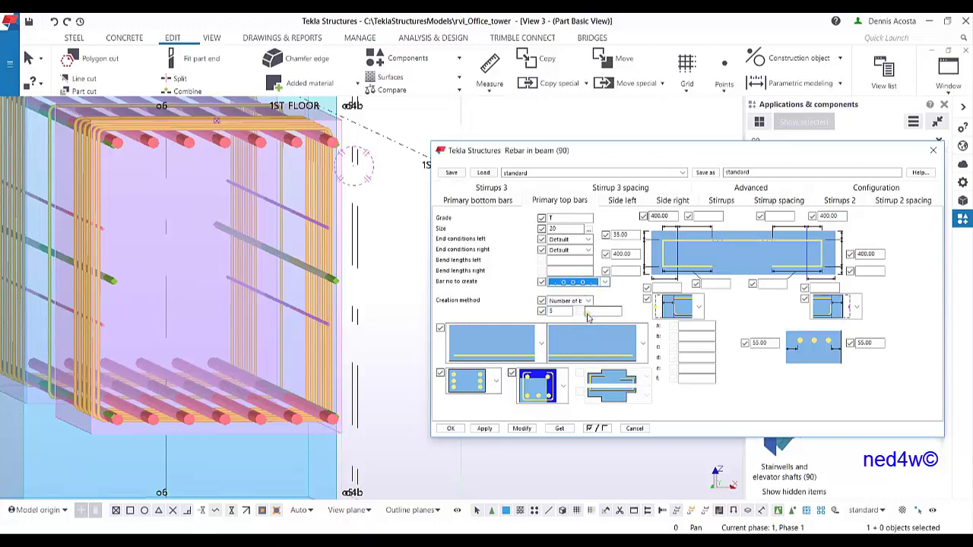
click(521, 428)
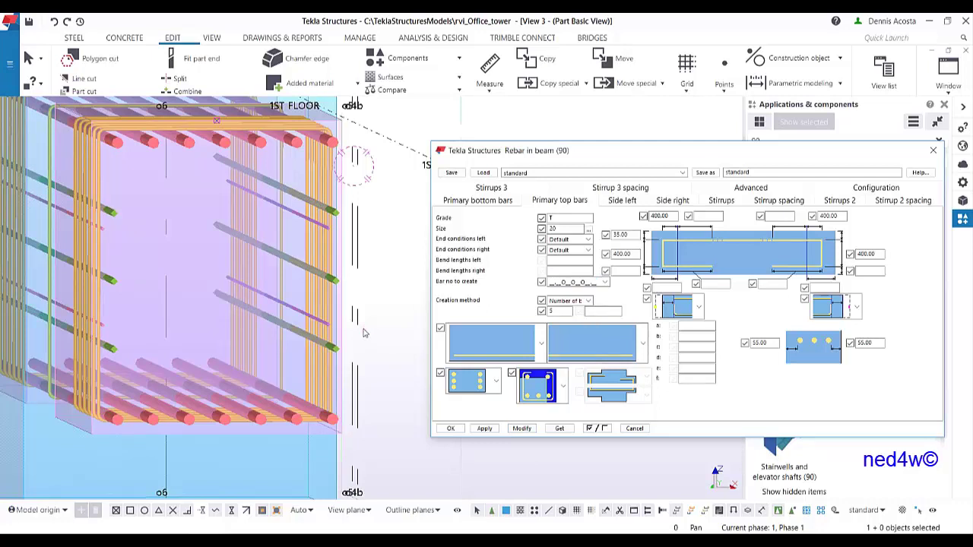
- Try creating all five primary top bars, and return to omitting the first and last bars, updating the model each time
click(605, 283)
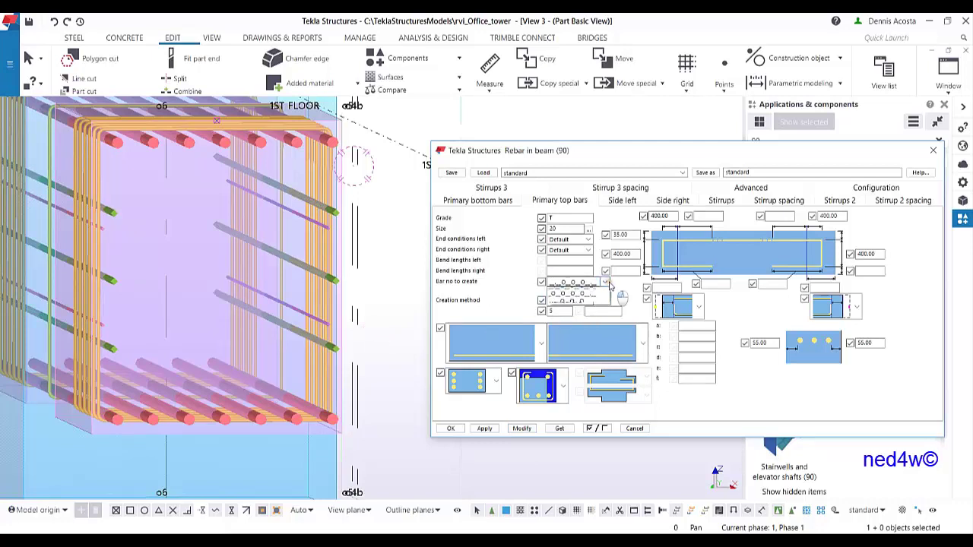
click(600, 307)
click(530, 430)
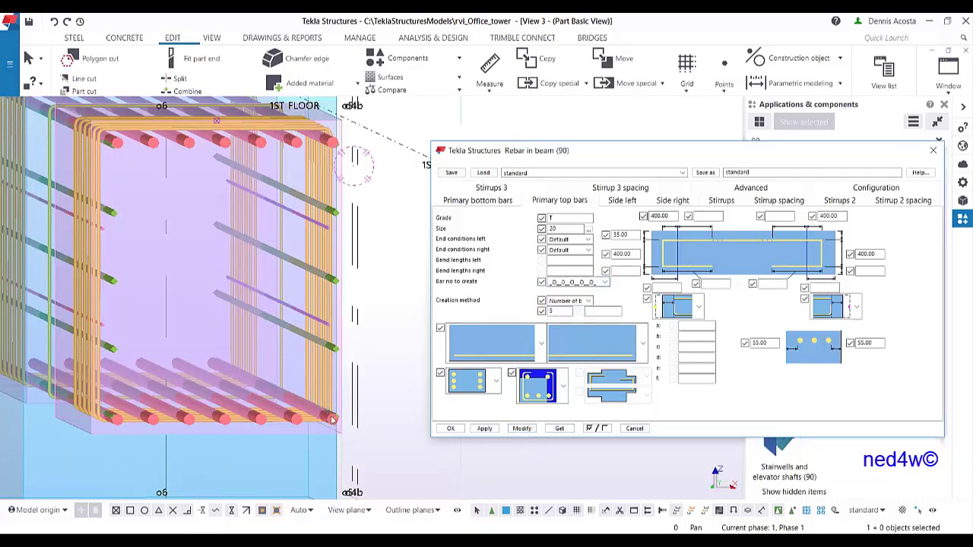
click(585, 284)
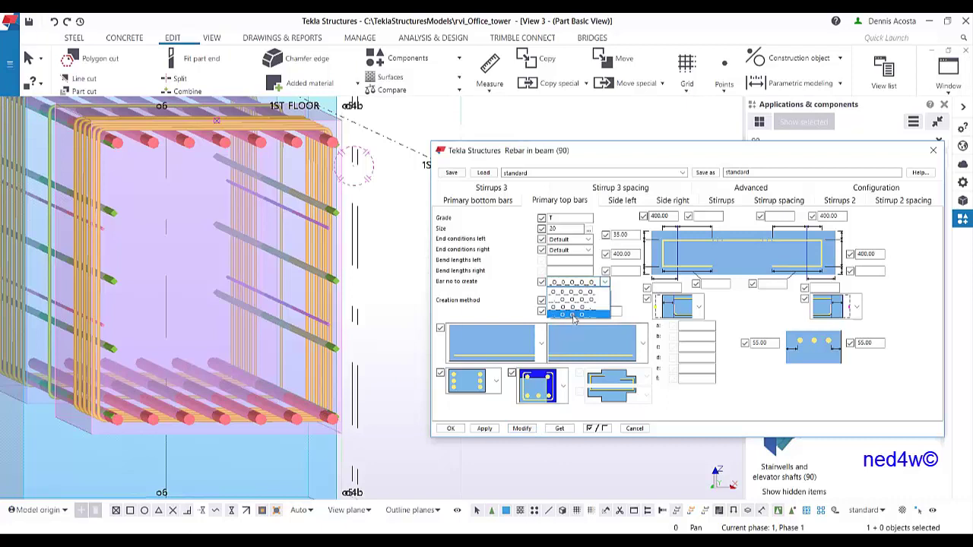
click(575, 314)
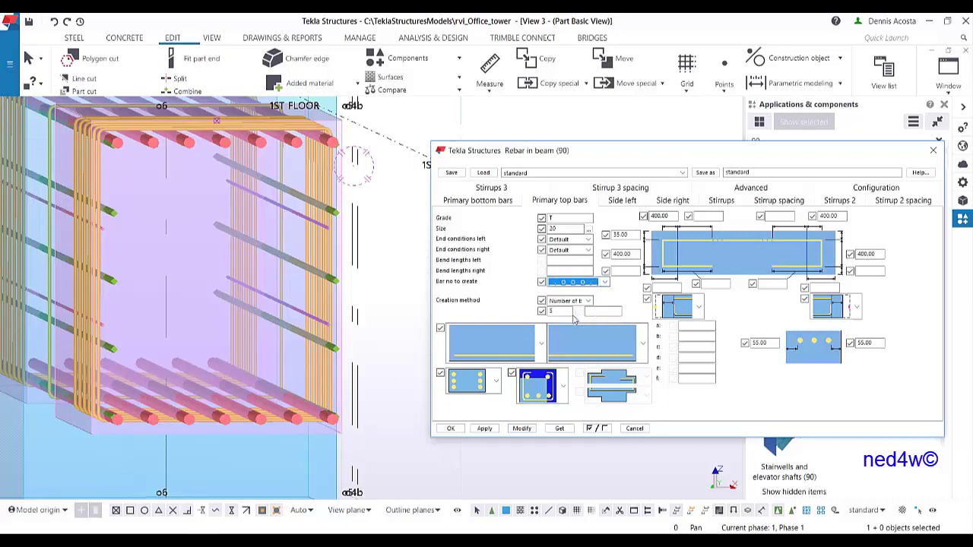
click(521, 428)
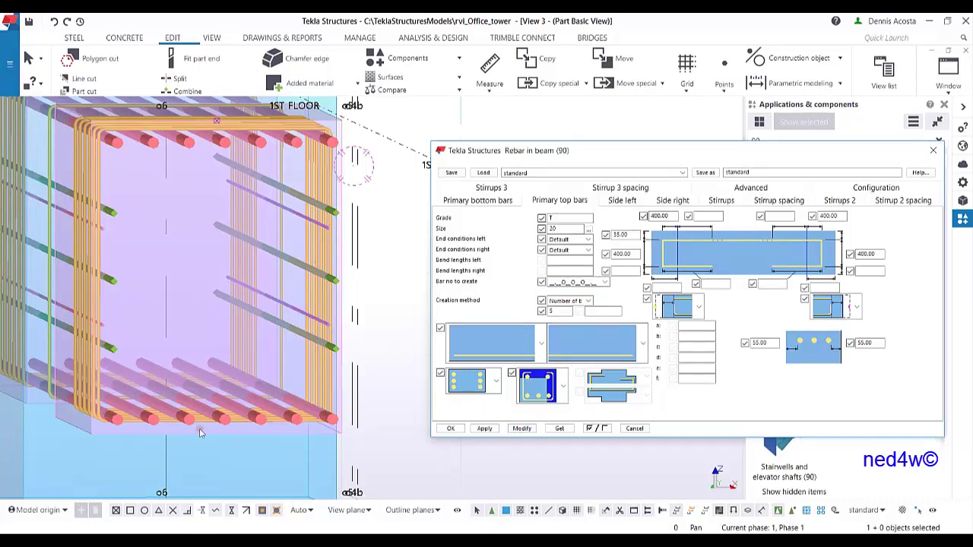
- Review the remaining bar rows in the AutoCAD beam section MM250-S4-301_-.dwg and return to the Tekla model
click(258, 540)
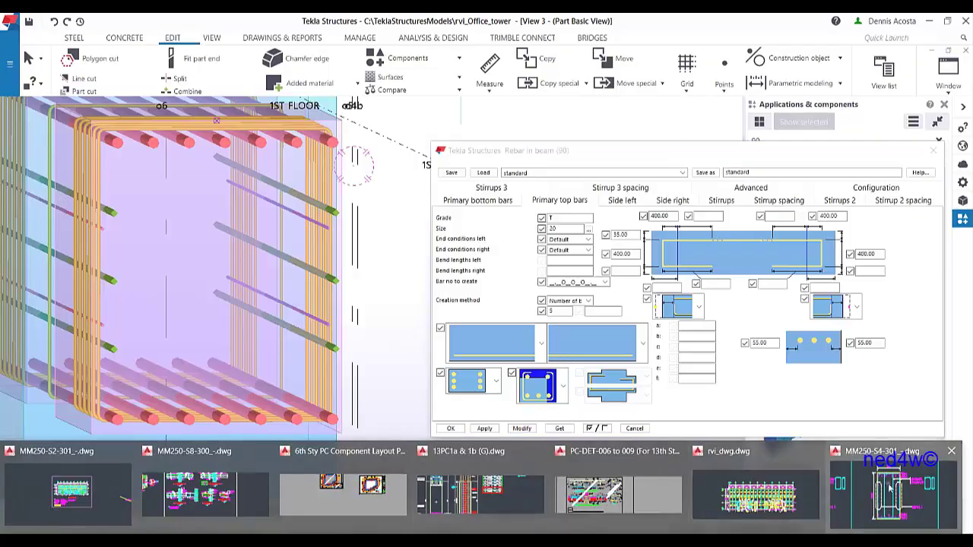
click(890, 489)
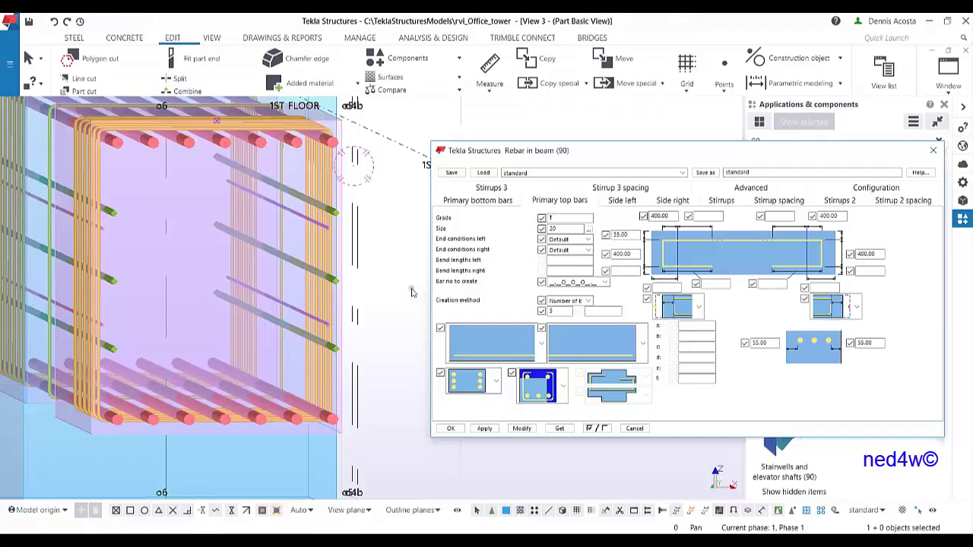
middle_drag(310, 268, 347, 288)
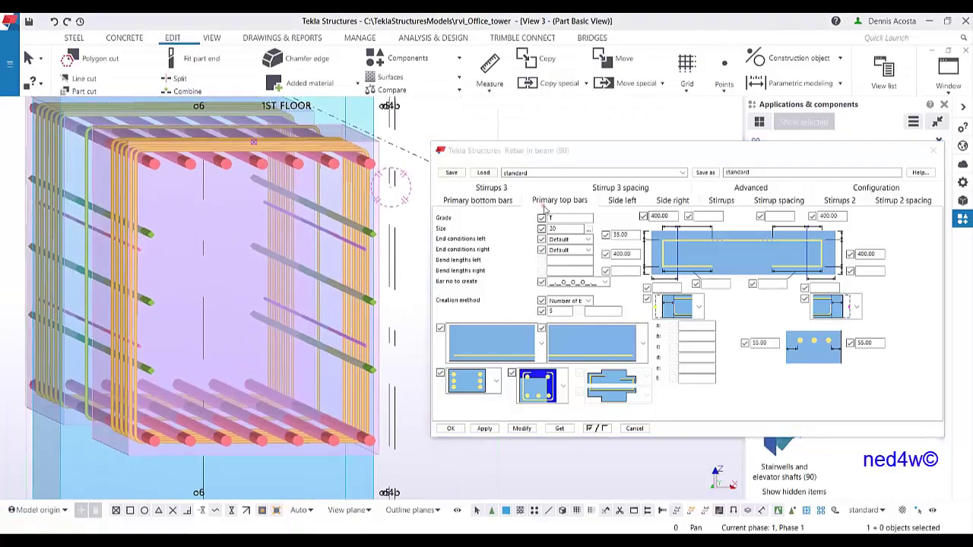
- Set the side left bars' size to 32 and choose the option that creates all bars
click(624, 200)
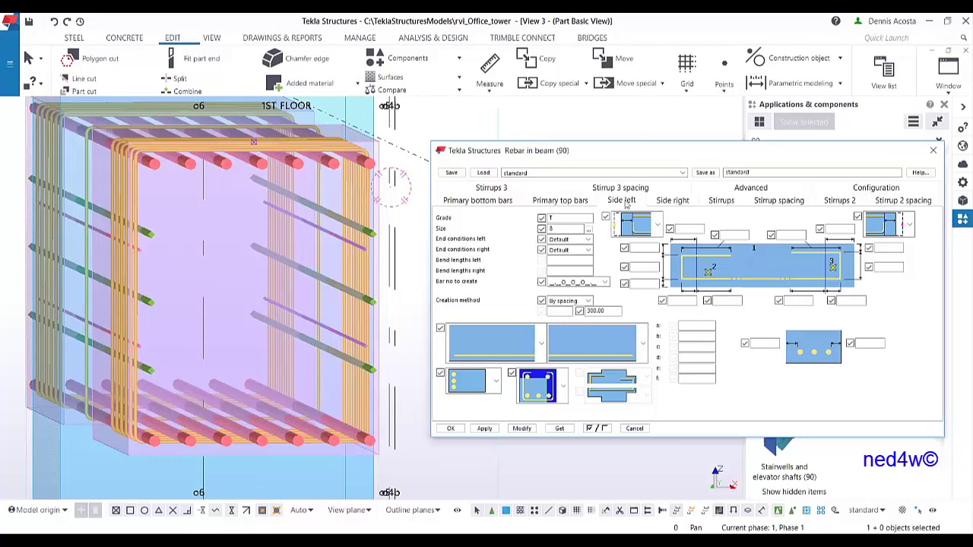
drag(570, 229, 522, 228)
click(604, 281)
click(591, 293)
- Set the side left bars' creation method to number of bars with 6 bars and place them along the beam's top face
click(586, 301)
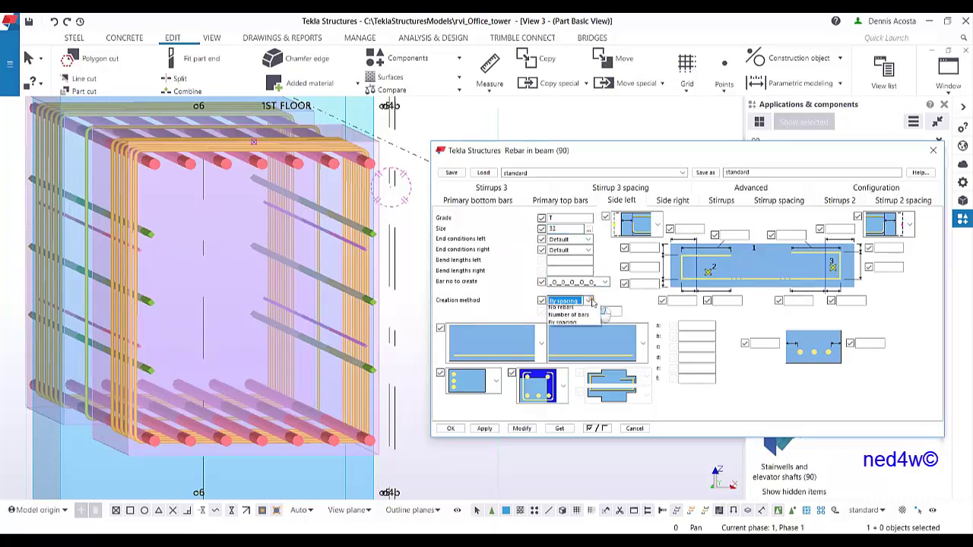
click(564, 311)
click(587, 301)
click(569, 319)
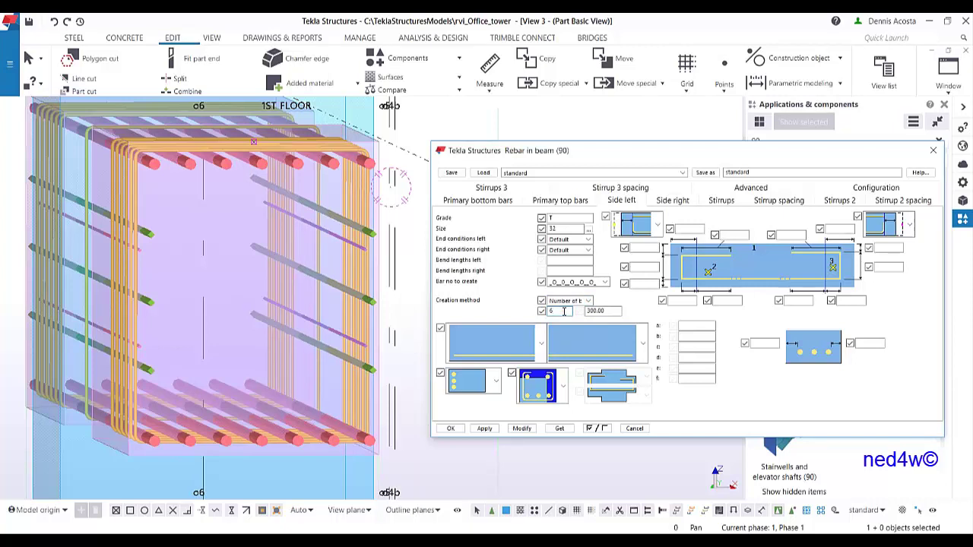
click(495, 385)
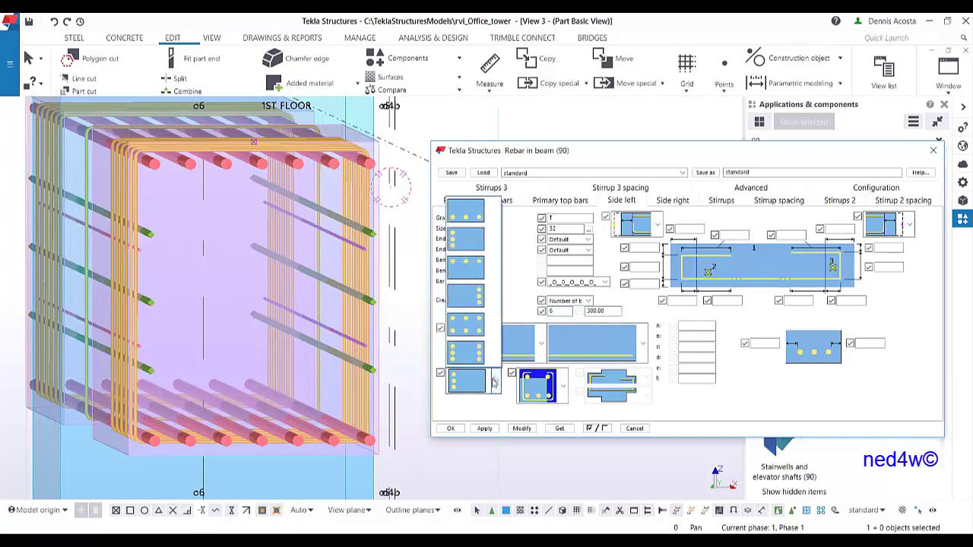
click(468, 263)
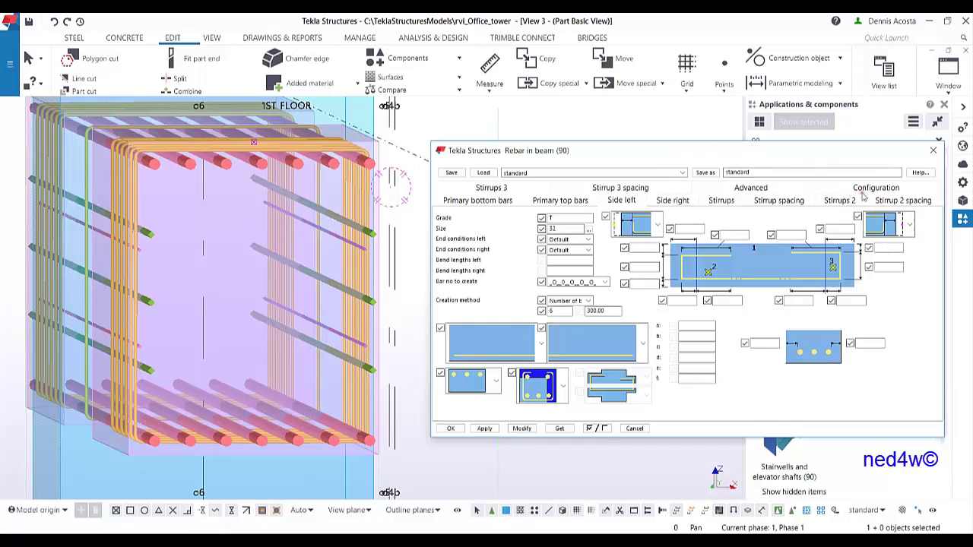
- Set the side left bars' class to 4, update the model, and check the recoloured second-row bars at the beam's top
click(805, 190)
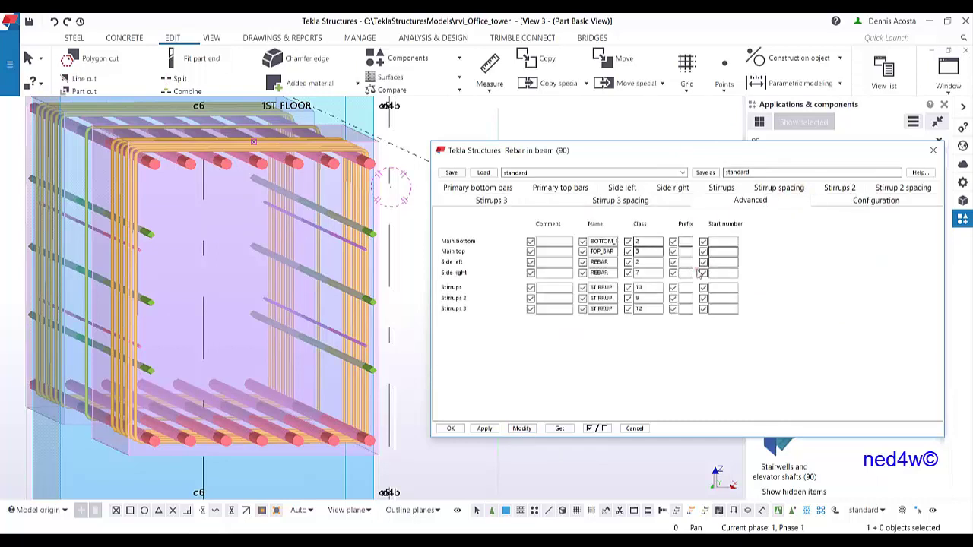
double_click(645, 263)
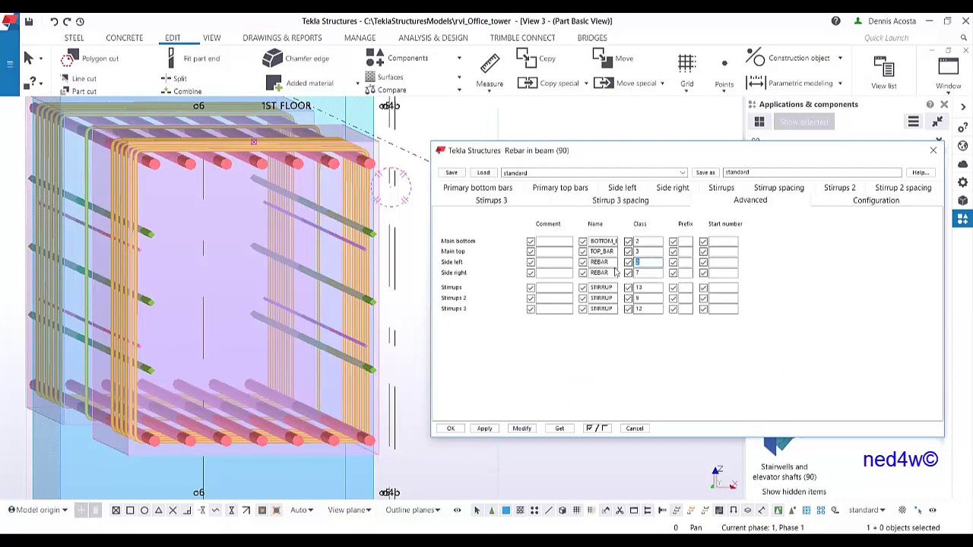
click(526, 428)
click(522, 428)
scroll(269, 238, up, 6)
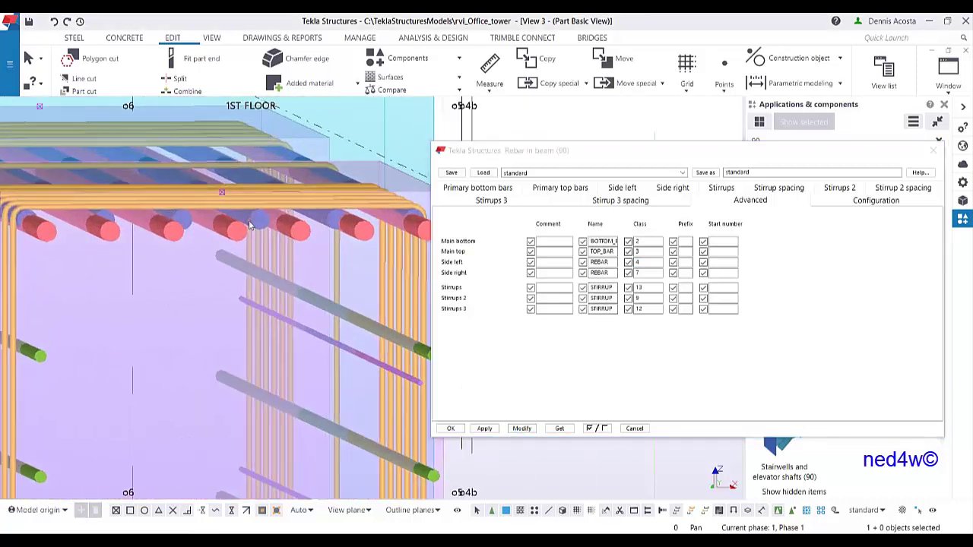
scroll(202, 262, down, 5)
scroll(206, 259, up, 4)
scroll(194, 245, down, 2)
scroll(192, 248, up, 2)
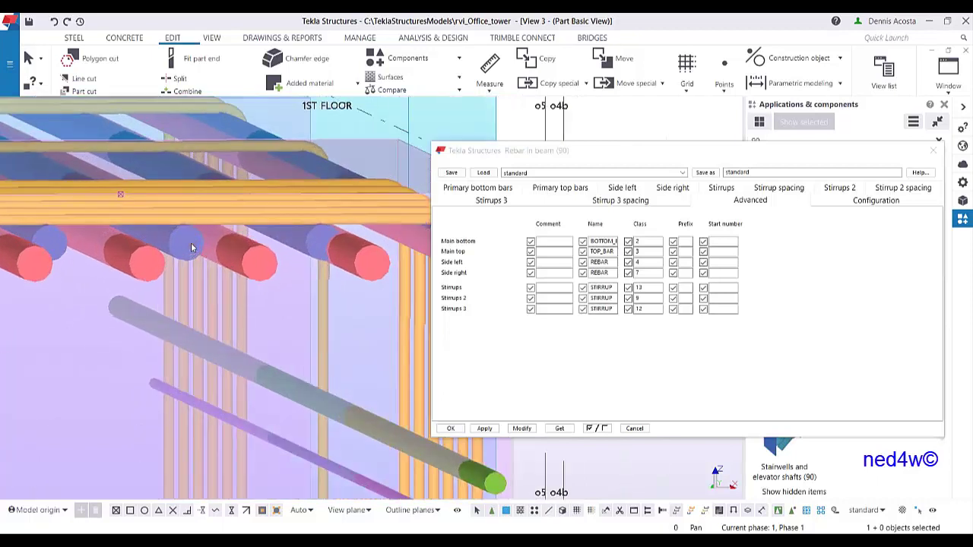
scroll(191, 248, down, 4)
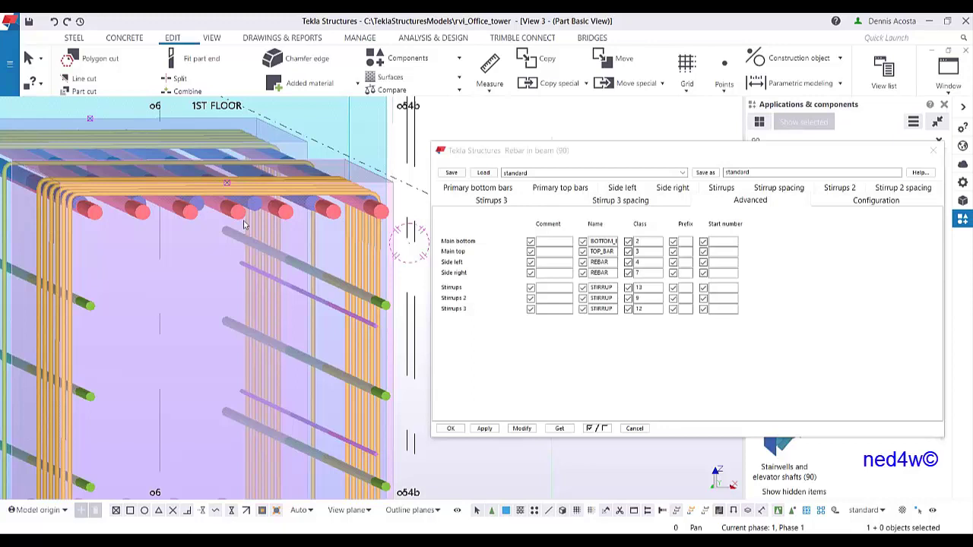
- Set the side left bars' cover offset from the top face to 100, update the model, and check the second row's position
click(624, 189)
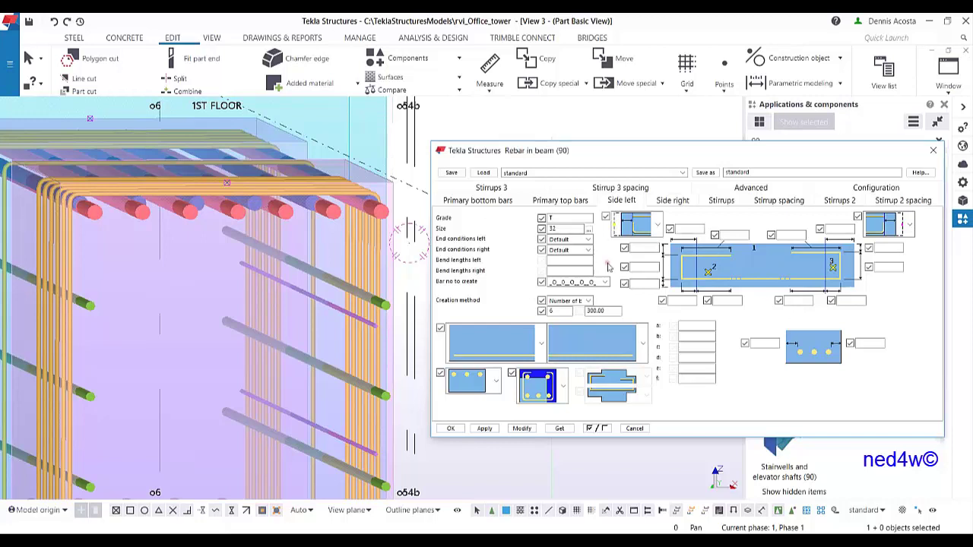
click(644, 285)
text(100)
click(521, 428)
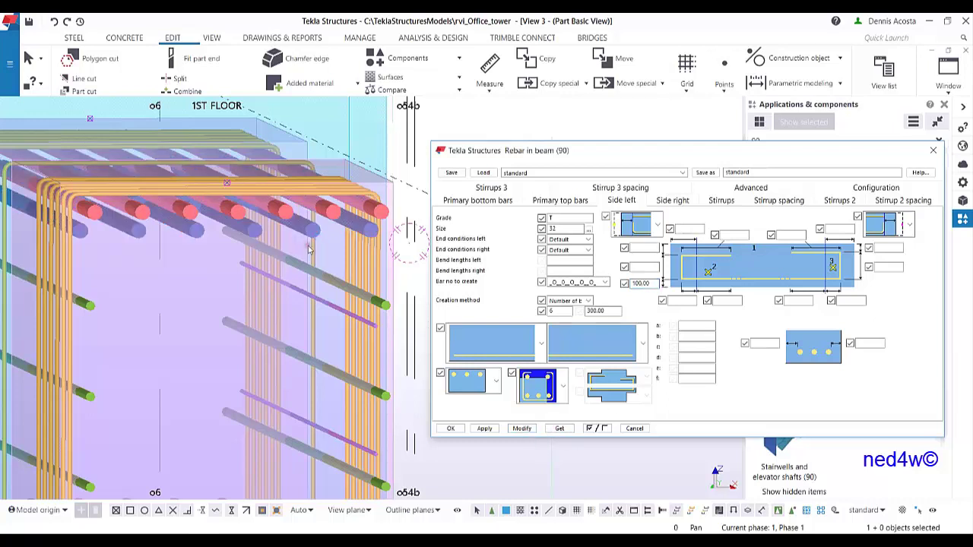
scroll(335, 243, down, 4)
middle_drag(334, 243, 319, 197)
scroll(328, 245, up, 6)
scroll(269, 226, down, 1)
scroll(321, 226, up, 1)
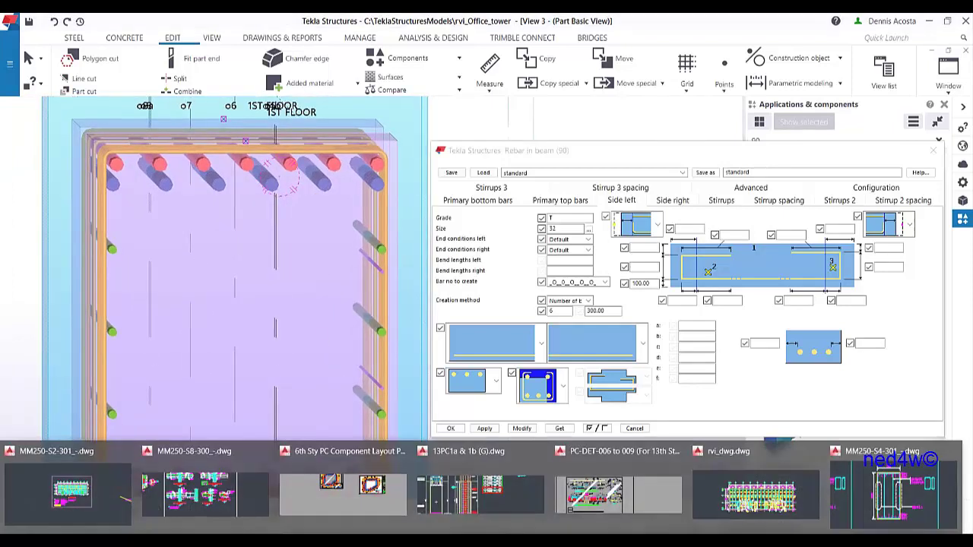
- Check the AutoCAD beam section MM250-S4-301_-.dwg, return to Tekla, and give the side right bars the same class as the side left bars
click(893, 474)
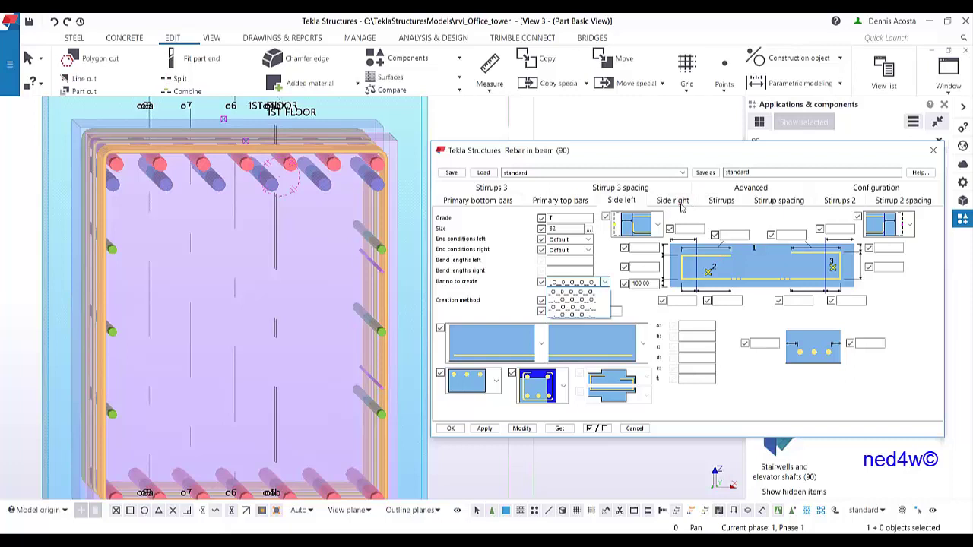
click(599, 282)
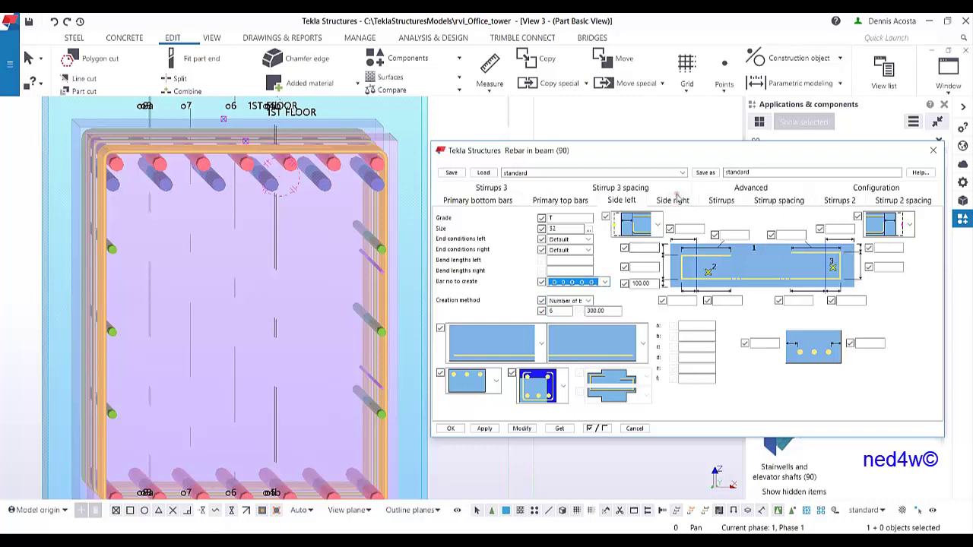
click(673, 200)
middle_drag(334, 342, 323, 313)
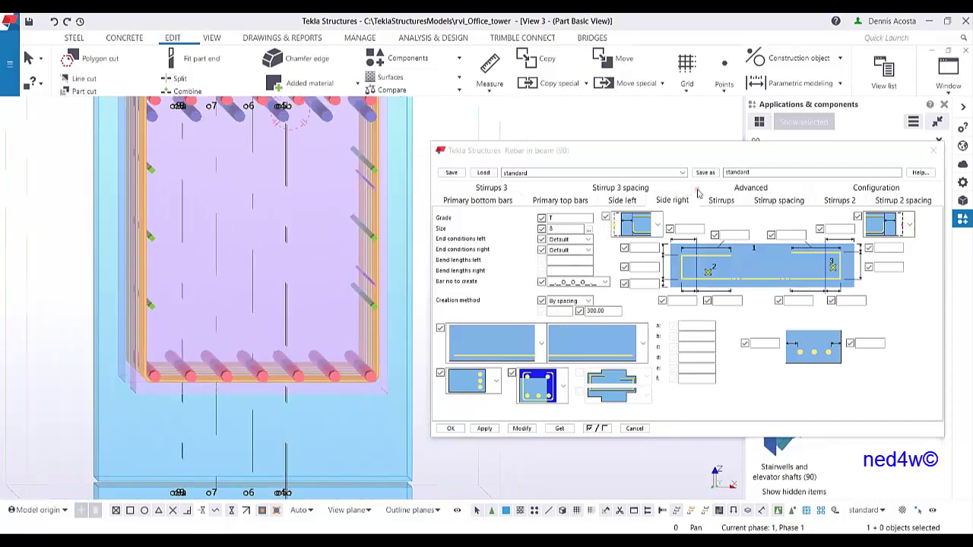
click(763, 187)
double_click(650, 273)
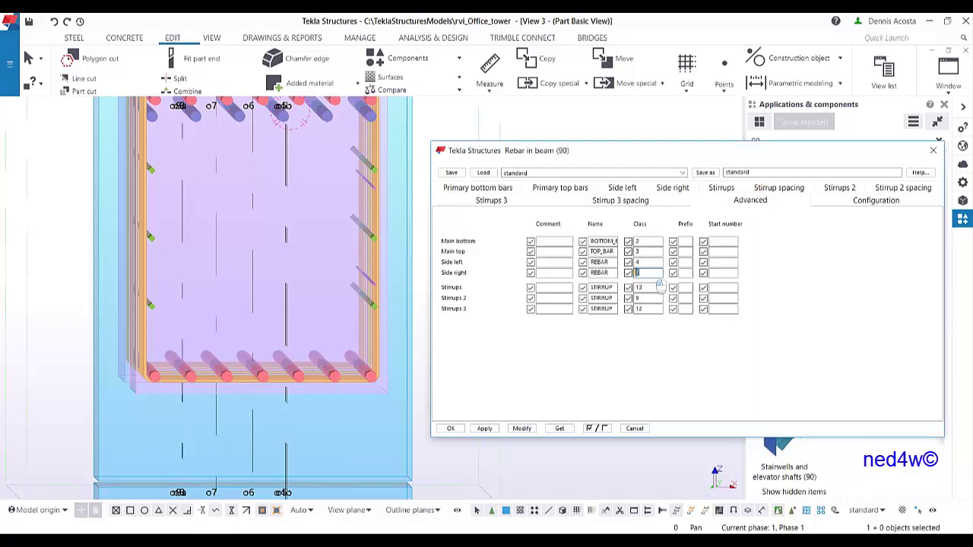
- Set the side right bars' size to 32, place them along the beam's bottom face, and set their cover offset to 100
click(665, 190)
double_click(561, 228)
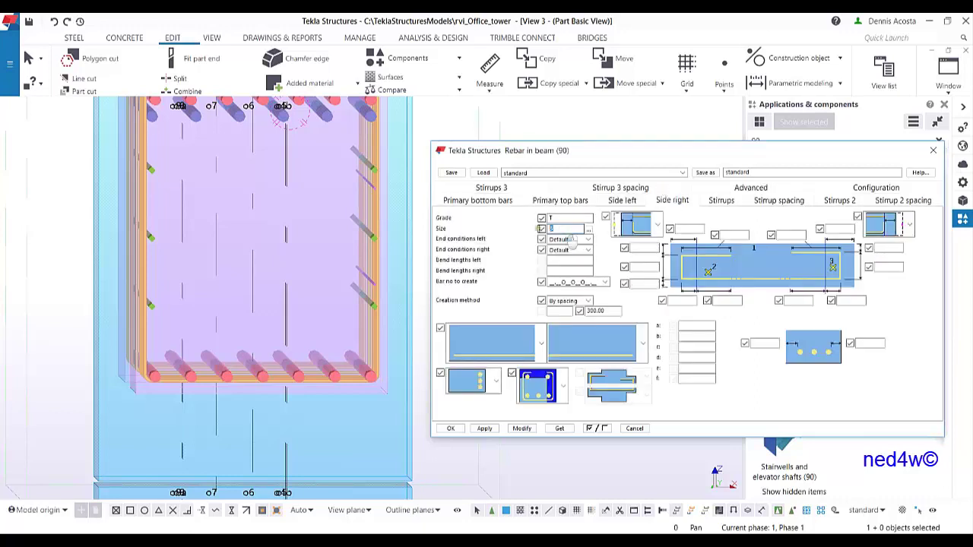
text(32)
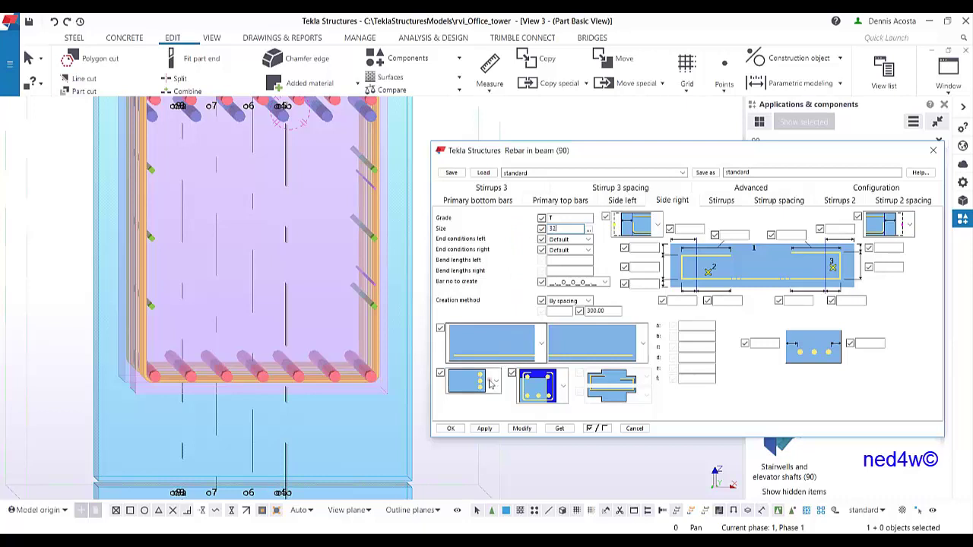
click(493, 381)
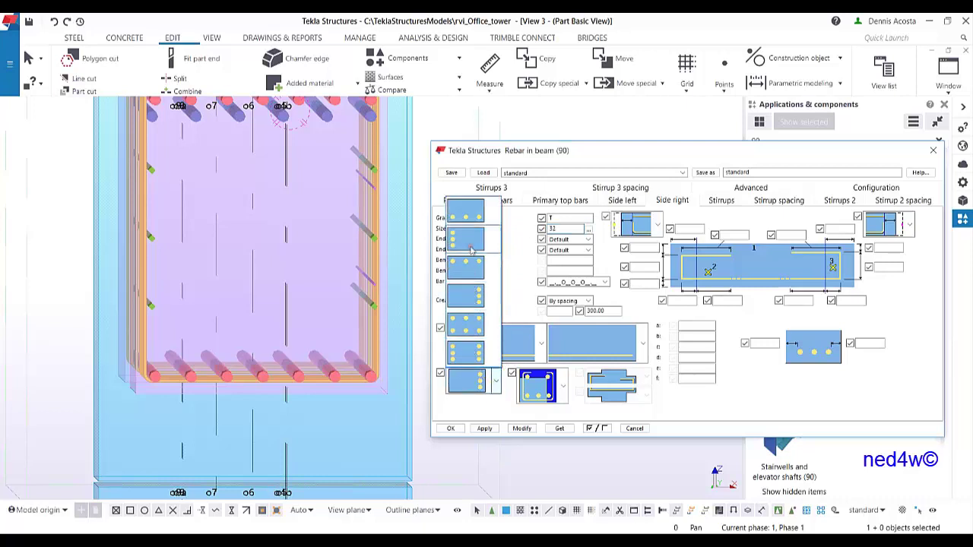
click(478, 219)
click(653, 283)
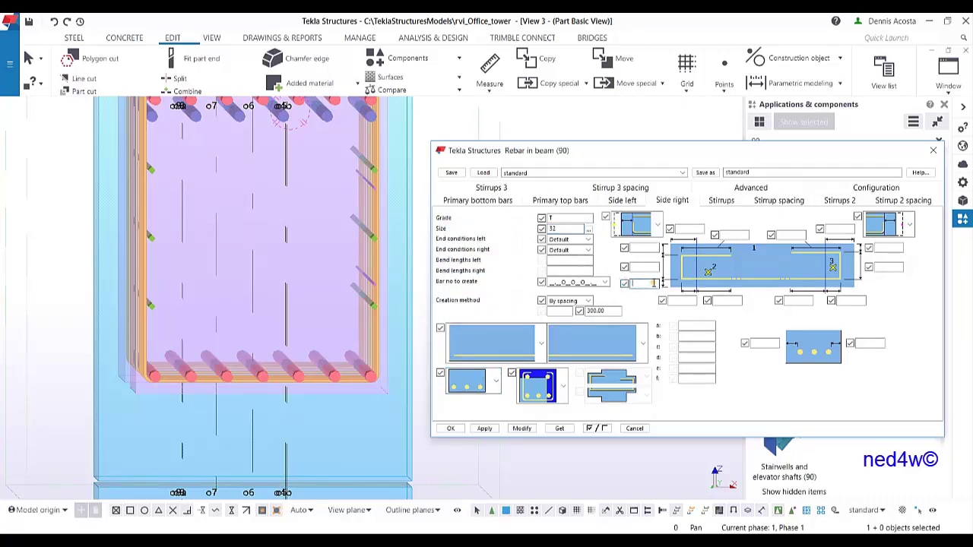
- Create the side right bars by number of bars with 3 bars and none omitted, then recheck the AutoCAD section
click(584, 301)
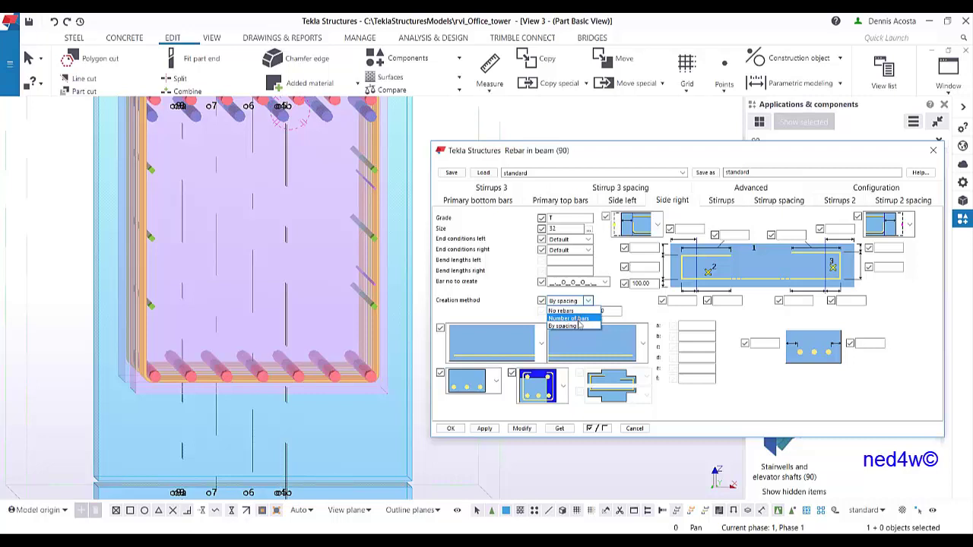
click(572, 318)
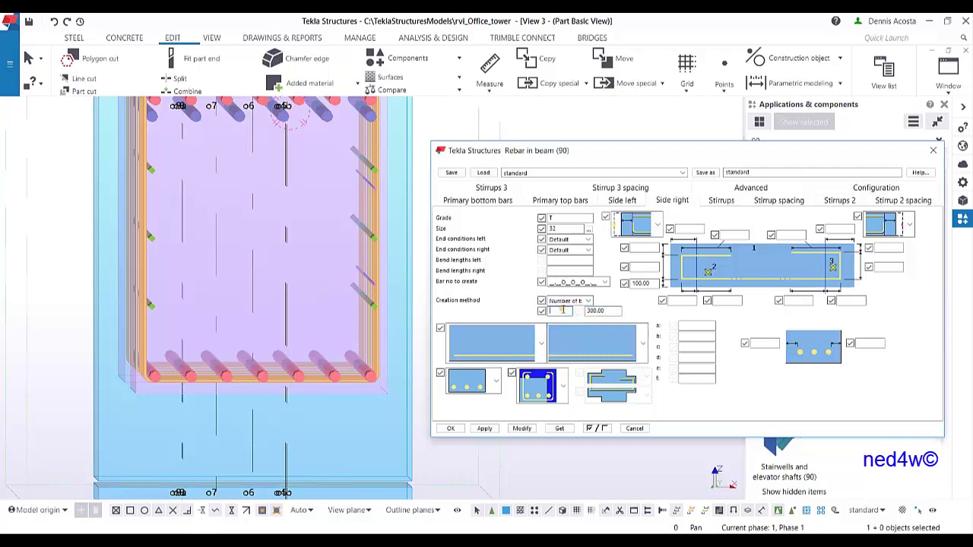
click(521, 428)
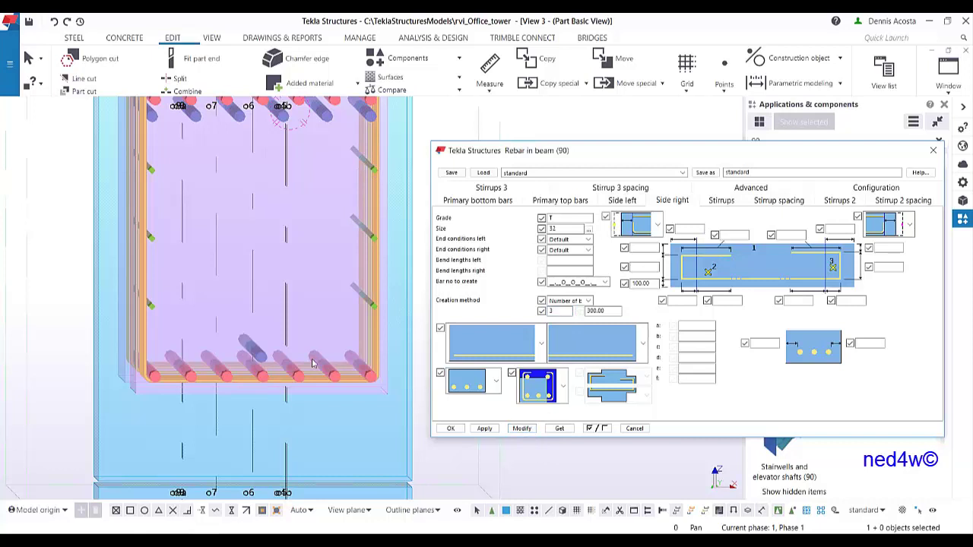
click(587, 286)
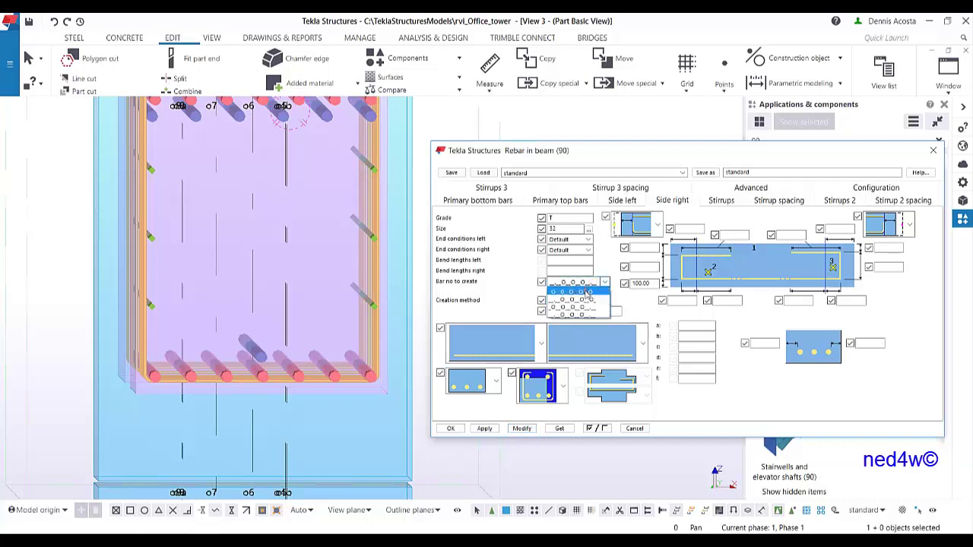
click(586, 292)
click(521, 428)
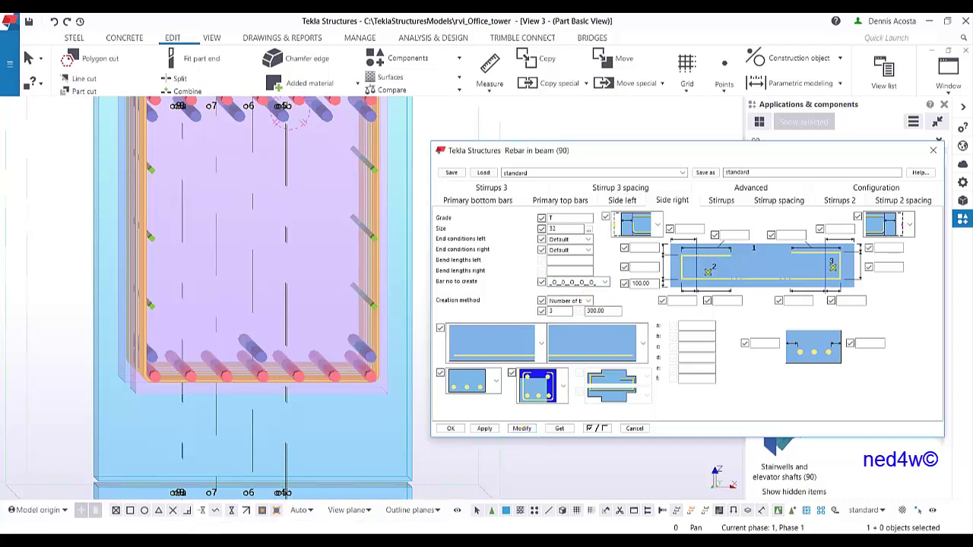
click(890, 484)
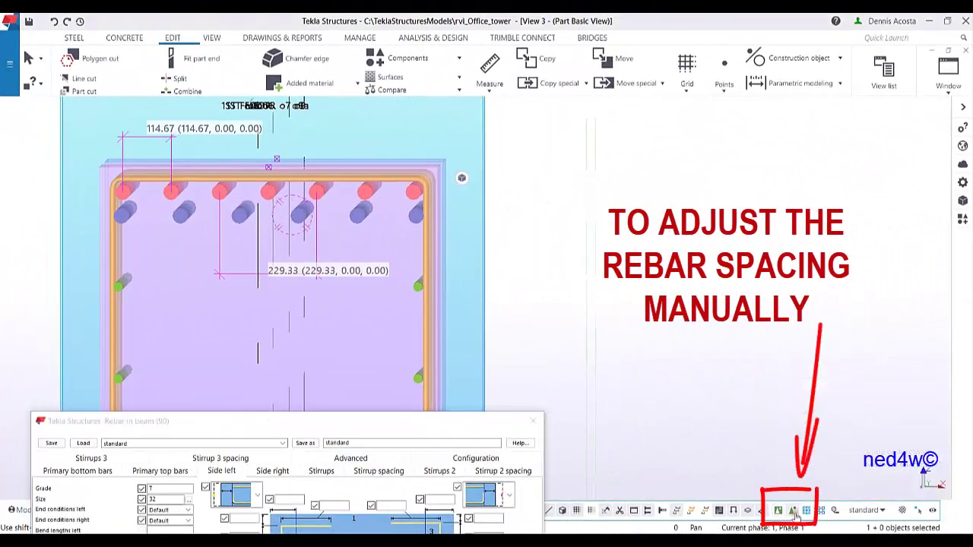
- Change the second-row top rebar group's distribution to exact spacings of 2*114.67 229.33 2*114.67 and apply it
click(358, 227)
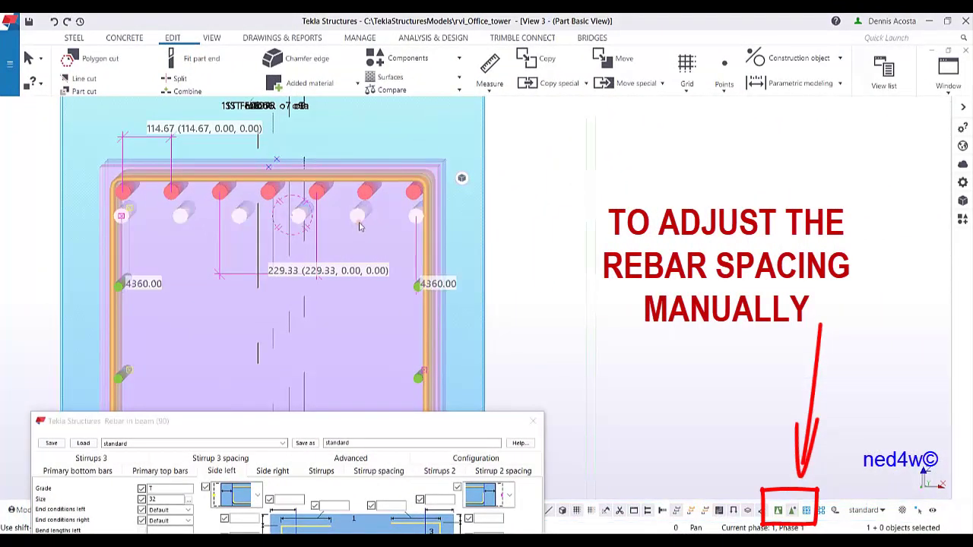
double_click(359, 223)
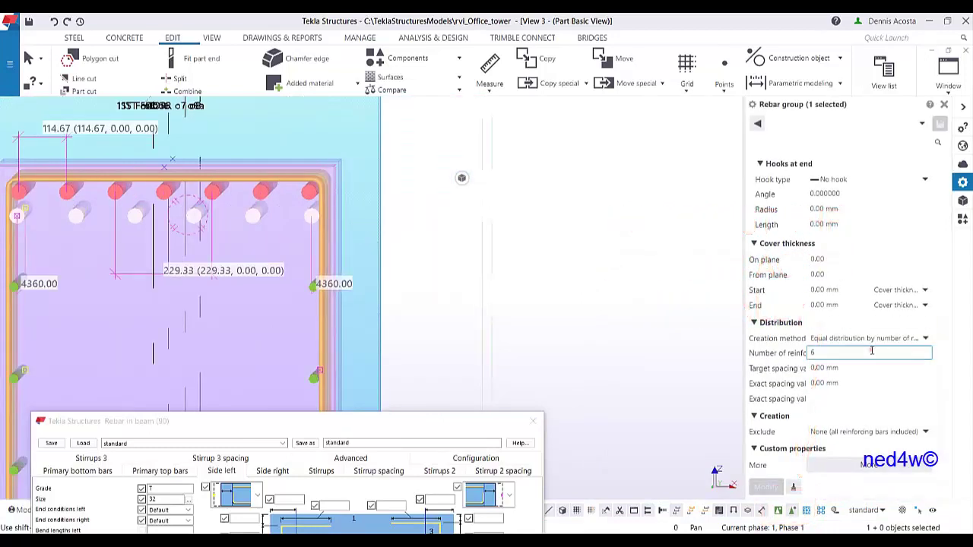
click(912, 338)
click(852, 417)
click(828, 399)
text(2*114.67 229.33 2*114.67)
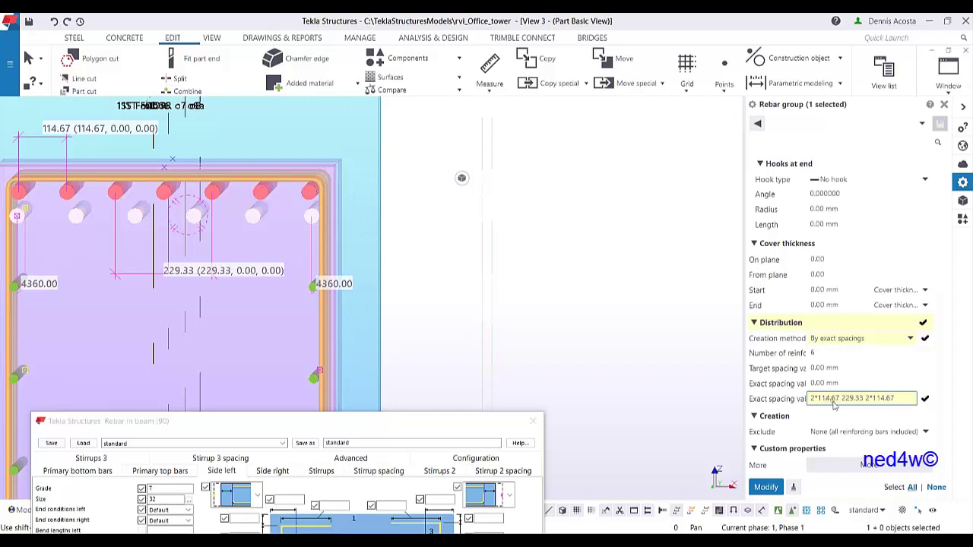
click(767, 486)
scroll(335, 181, up, 2)
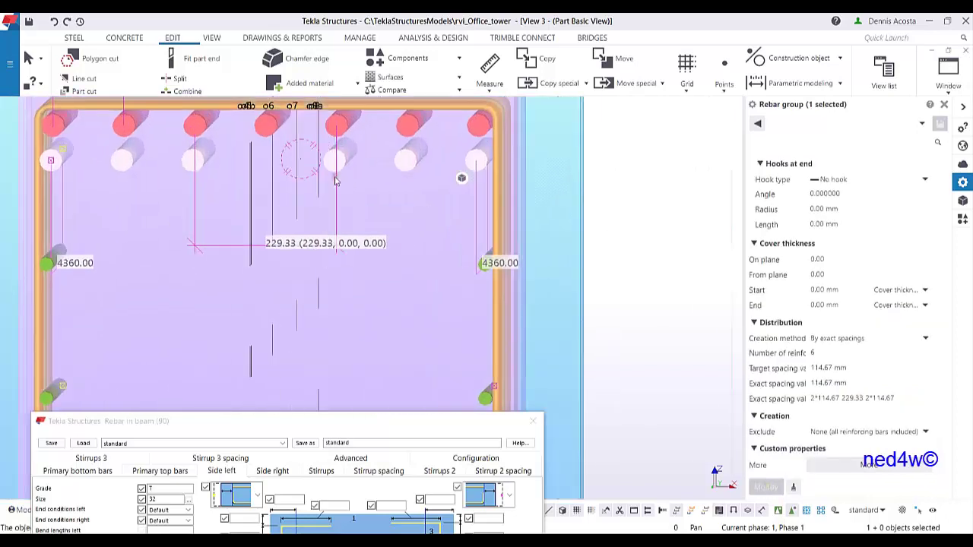
middle_drag(334, 181, 418, 242)
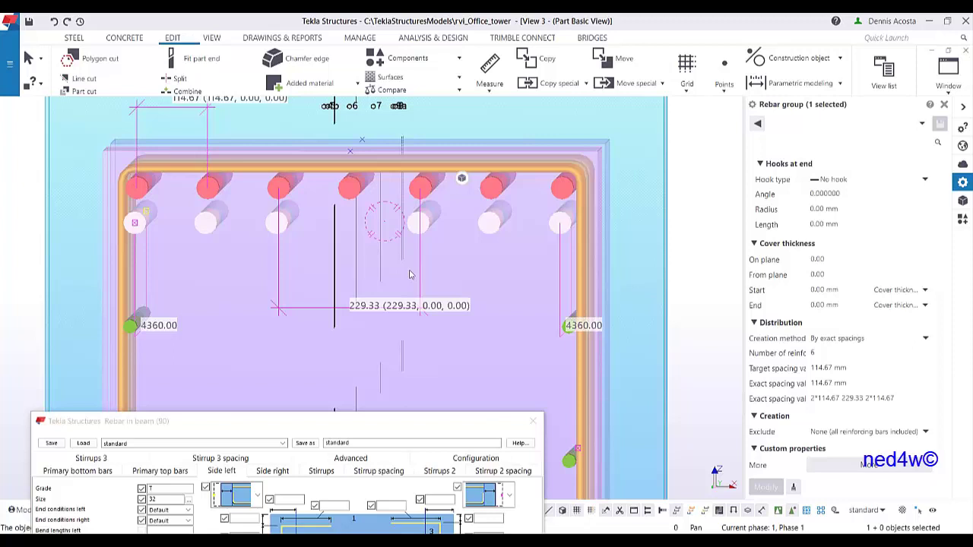
- Move the component dialog clear of the model and examine the beam's top and bottom bar rows in 3D
drag(420, 420, 819, 125)
scroll(266, 276, down, 3)
middle_drag(320, 267, 296, 281)
middle_drag(221, 247, 386, 333)
click(326, 206)
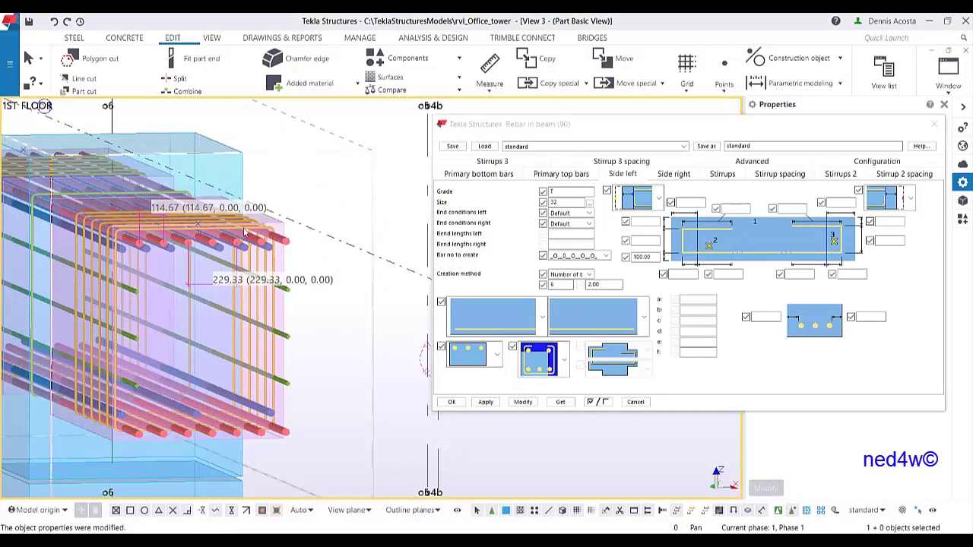
middle_drag(245, 232, 244, 258)
scroll(270, 264, up, 1)
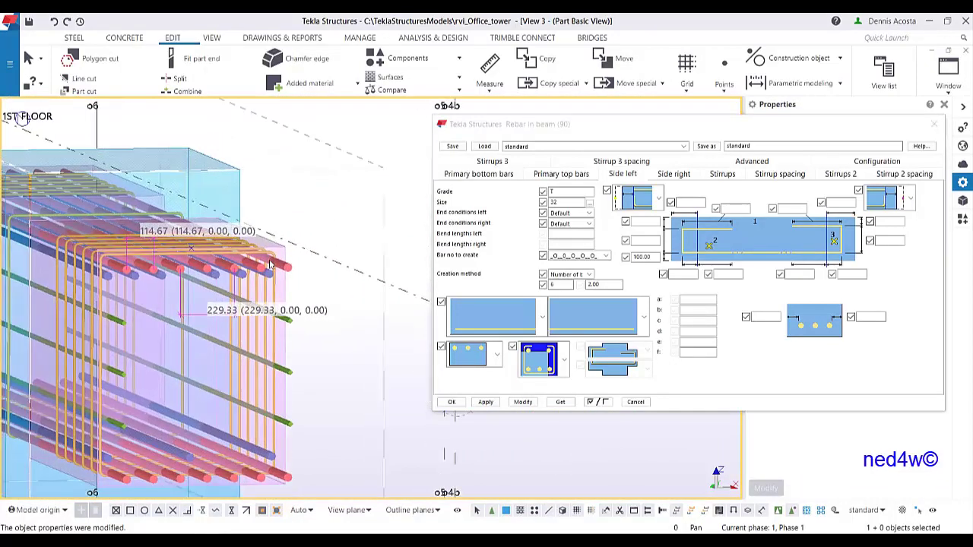
ctrl+middle_drag(273, 248, 325, 257)
right_click(361, 204)
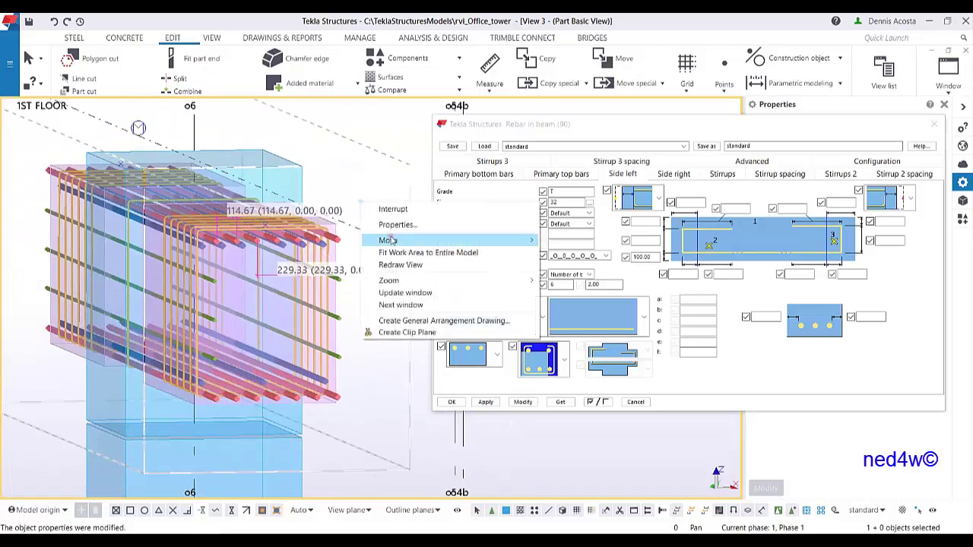
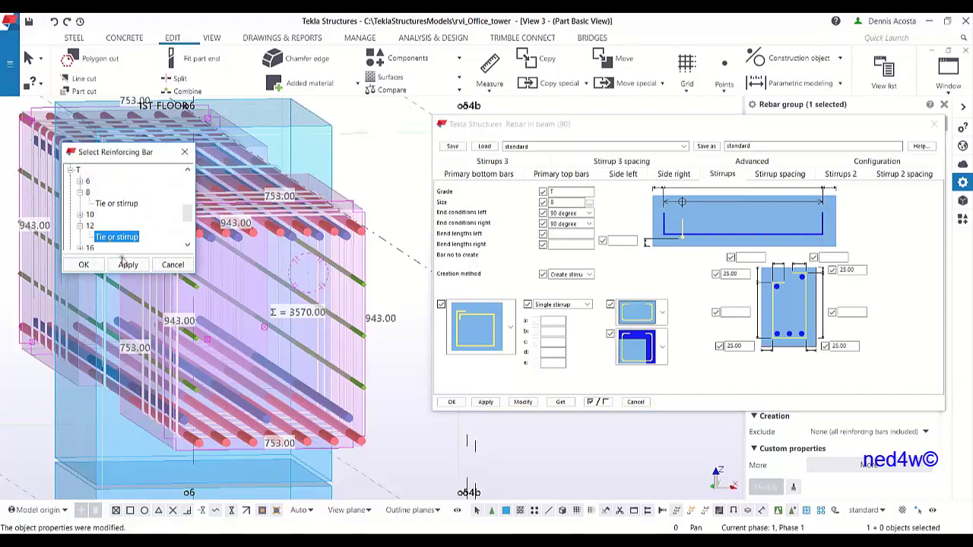
- Set the stirrups to the T 12 tie or stirrup bar and the stirrup spacing in zones 1 and 6 to 100
click(87, 264)
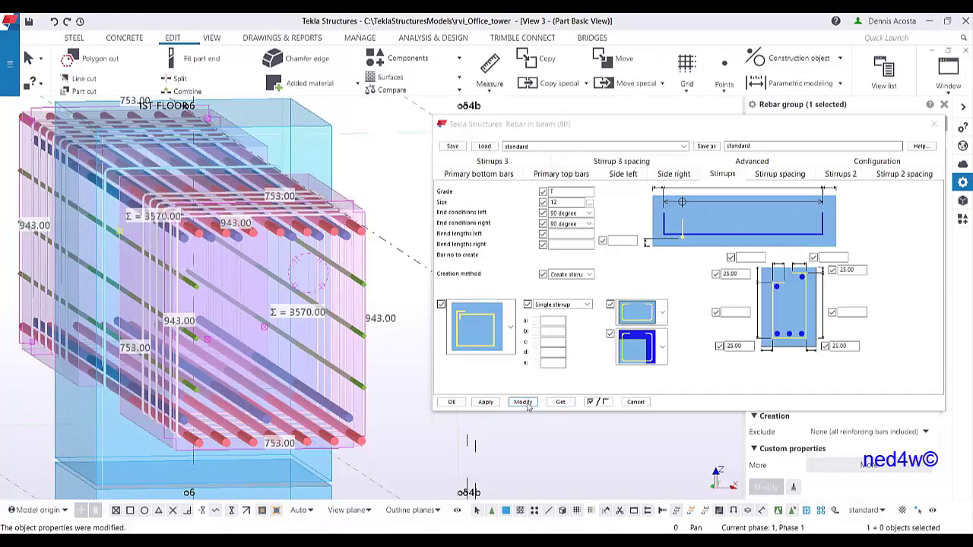
click(779, 176)
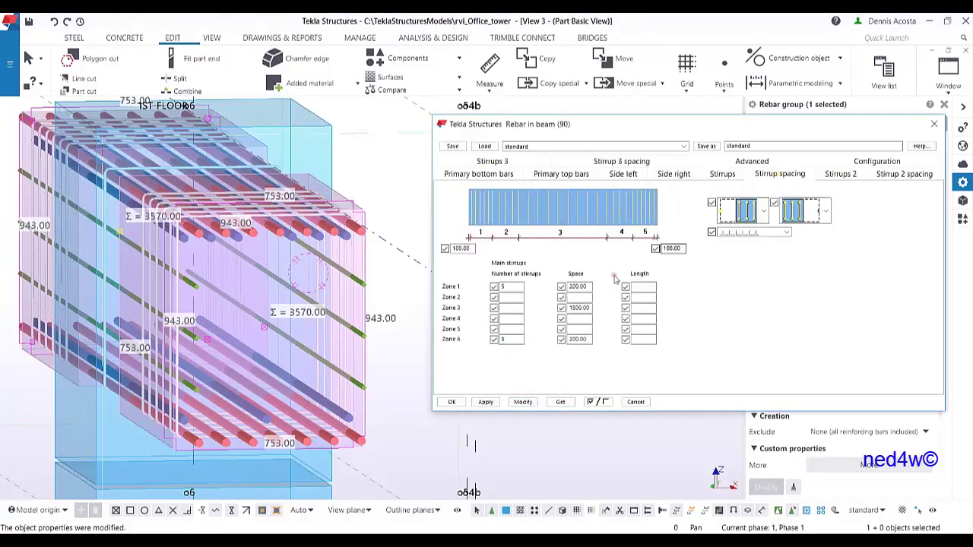
double_click(590, 287)
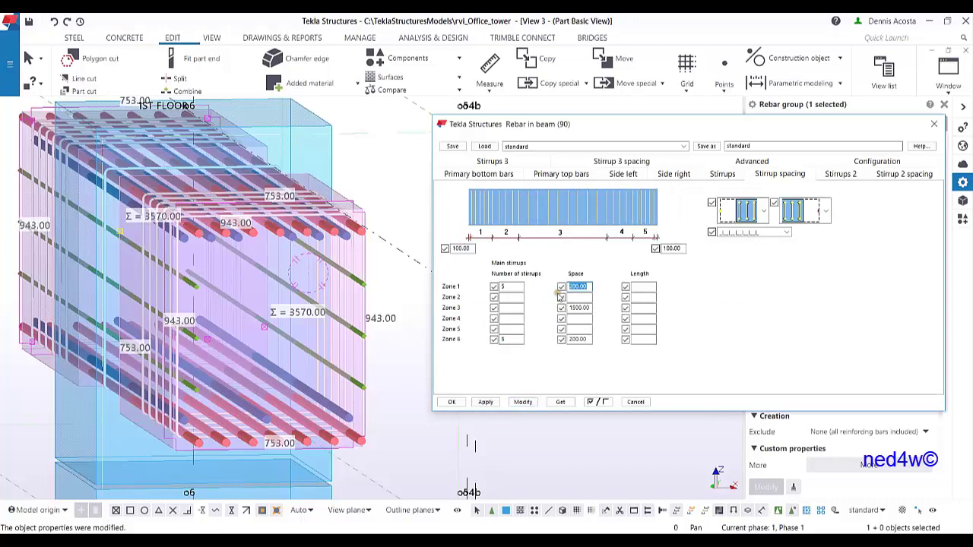
text(100)
double_click(589, 340)
text(10)
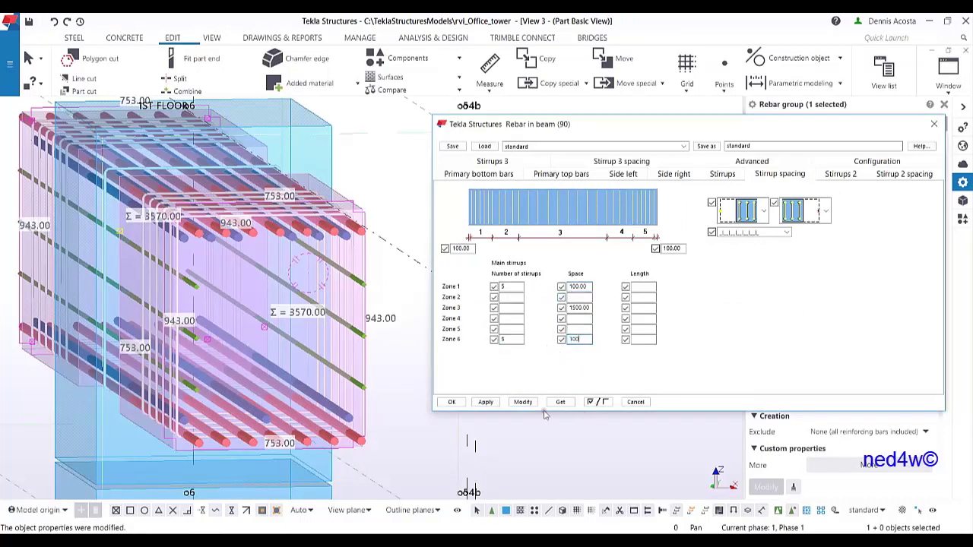
- Select the beam's rebar component instead of the single rebar group and apply the 100 stirrup spacing in zones 1 and 6 to it
click(523, 402)
middle_drag(197, 255, 314, 401)
click(779, 511)
click(428, 300)
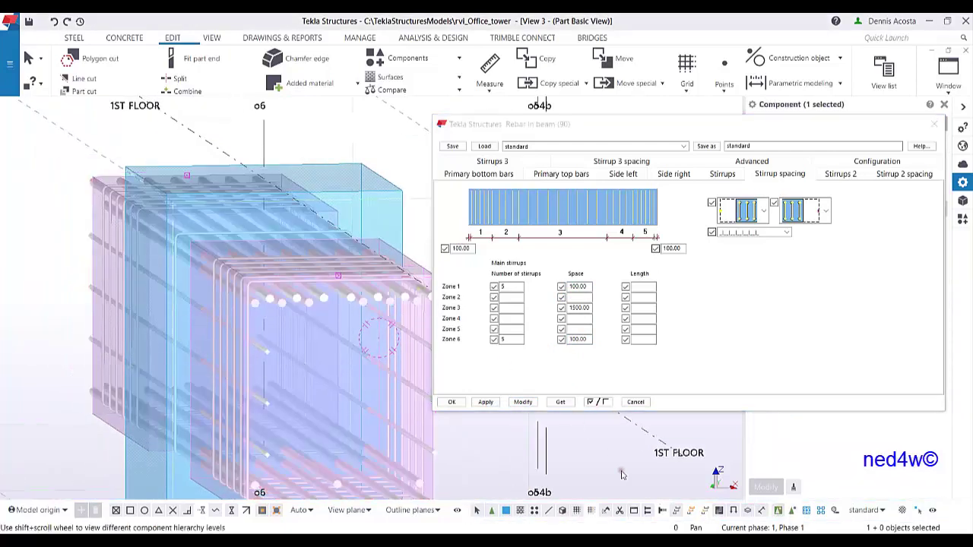
click(532, 405)
- Examine the stirrup spacing and hook ends along the beam in 3D and compare them with the stirrups in the AutoCAD section
scroll(325, 306, up, 2)
ctrl+middle_drag(325, 307, 308, 287)
scroll(312, 301, up, 5)
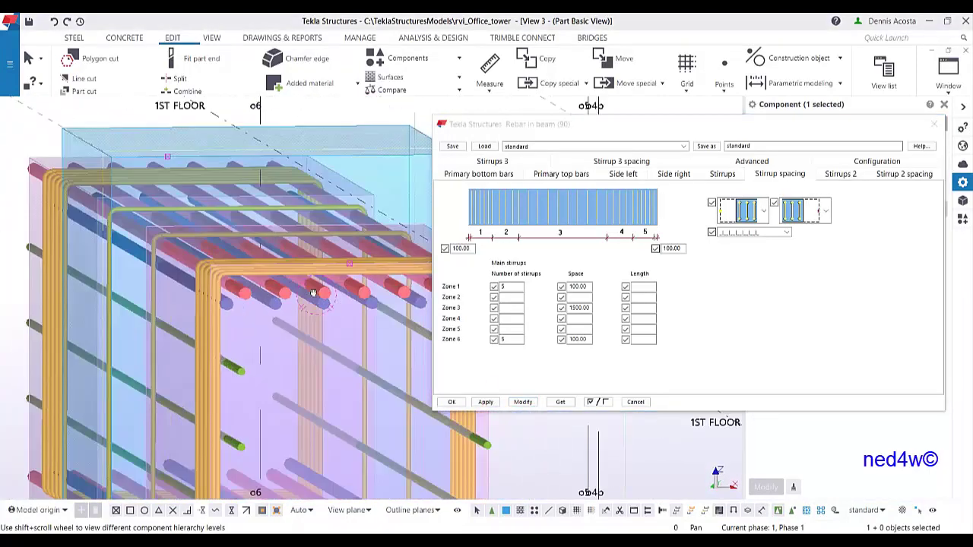
scroll(319, 315, down, 8)
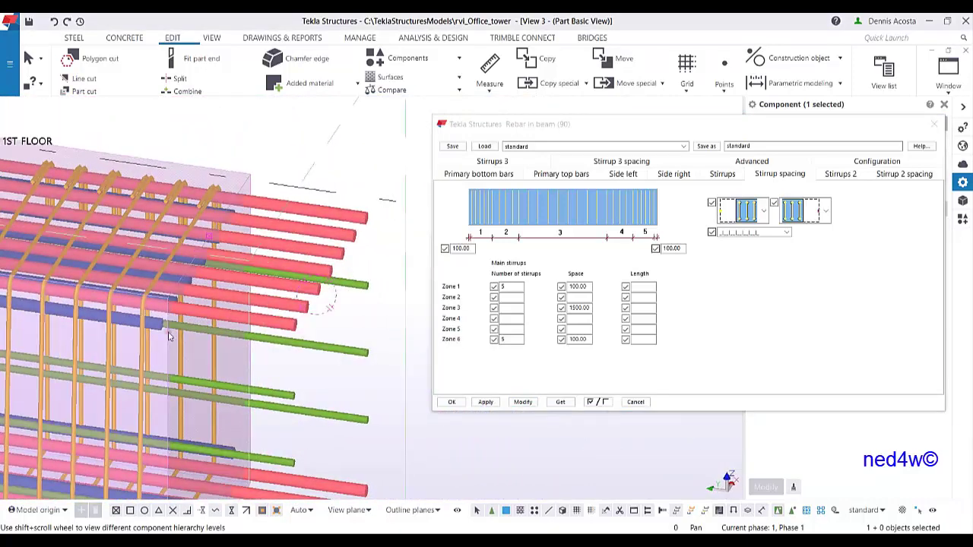
middle_drag(233, 355, 386, 372)
mouse_move(157, 348)
middle_down()
mouse_move(336, 373)
mouse_move(213, 357)
middle_up()
scroll(207, 331, up, 1)
scroll(292, 369, down, 2)
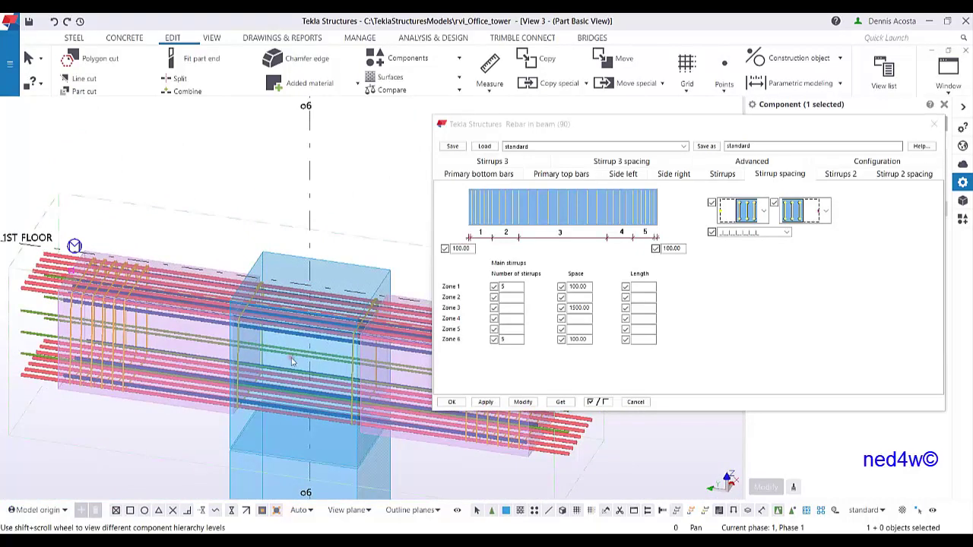
scroll(292, 361, up, 6)
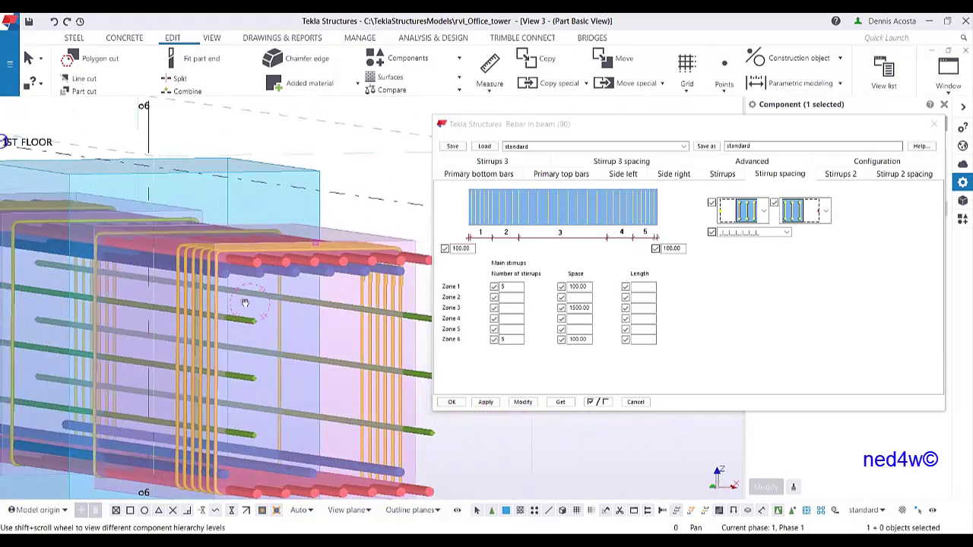
ctrl+middle_drag(245, 302, 227, 308)
scroll(291, 281, up, 6)
mouse_move(314, 213)
ctrl+middle_down()
mouse_move(311, 238)
mouse_move(330, 216)
ctrl+middle_up()
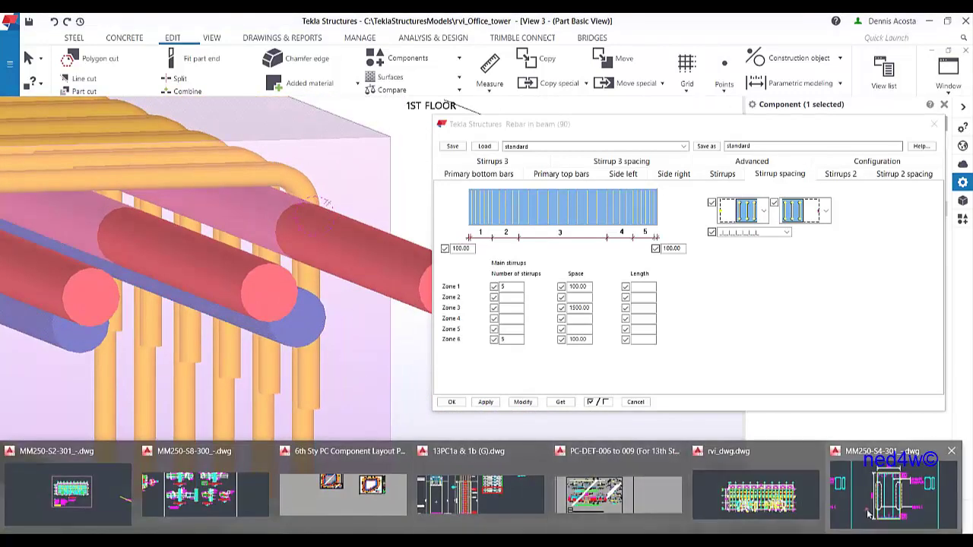
click(886, 488)
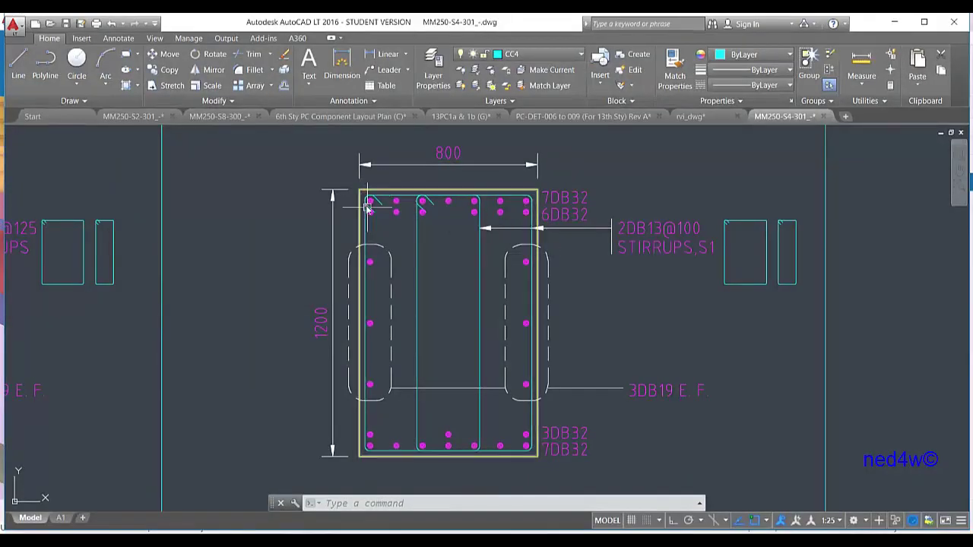
click(894, 22)
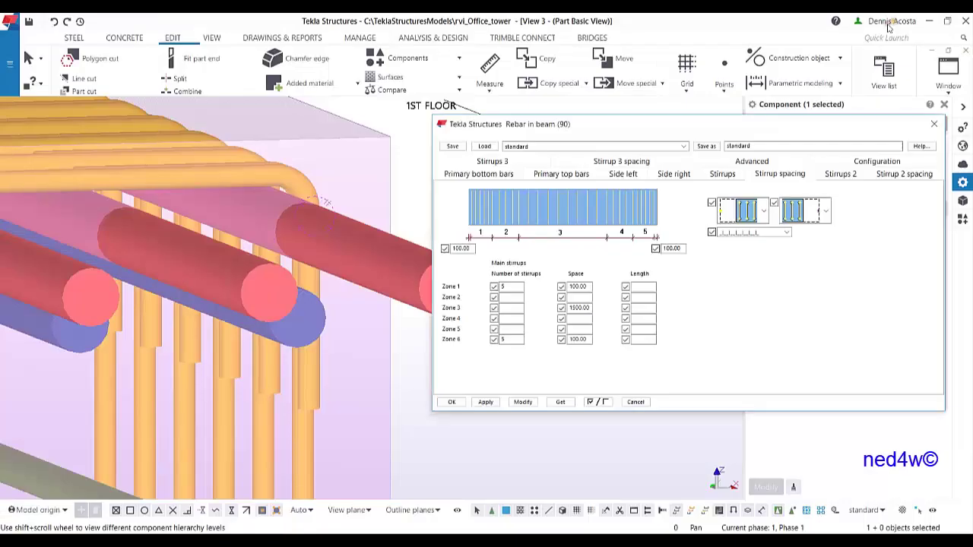
- Review the type and shape options of the main stirrups, keeping Single stirrup
click(727, 174)
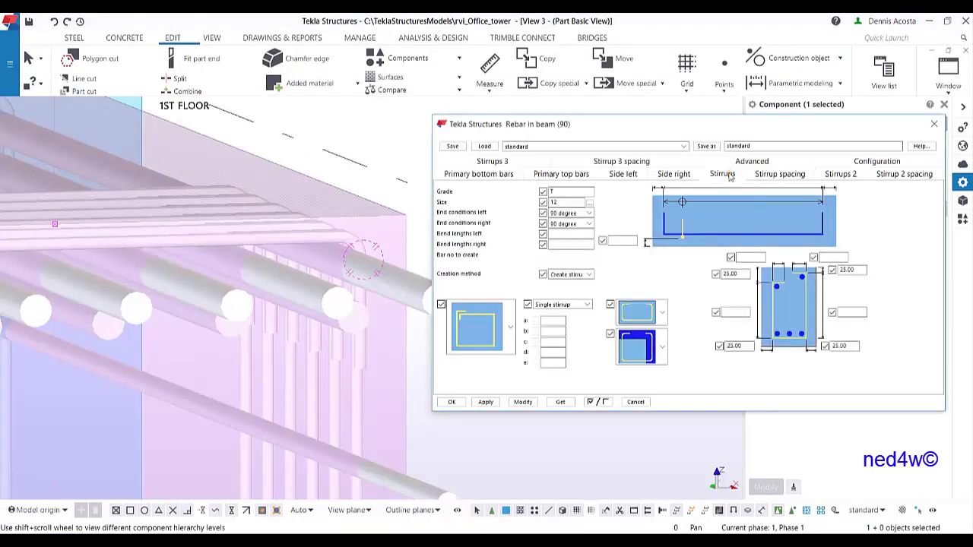
click(561, 304)
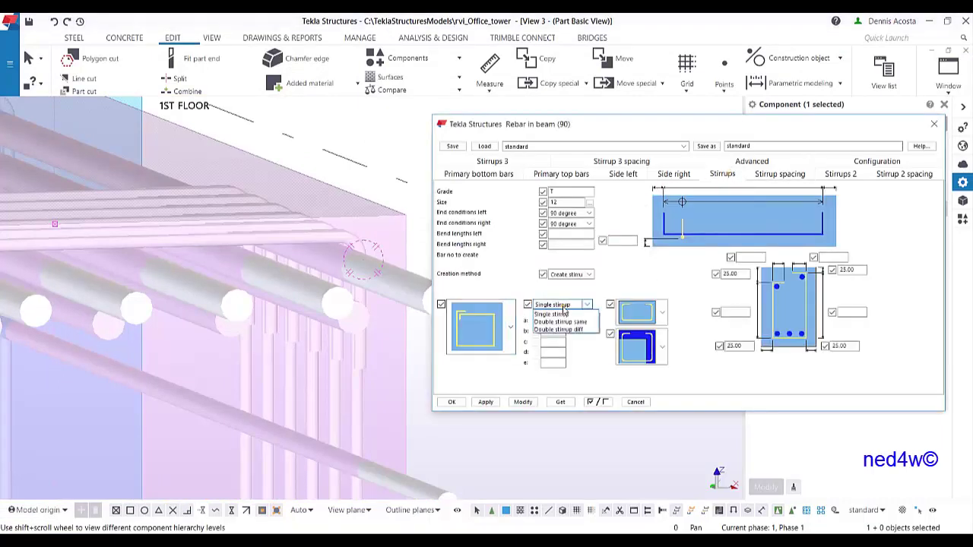
click(565, 314)
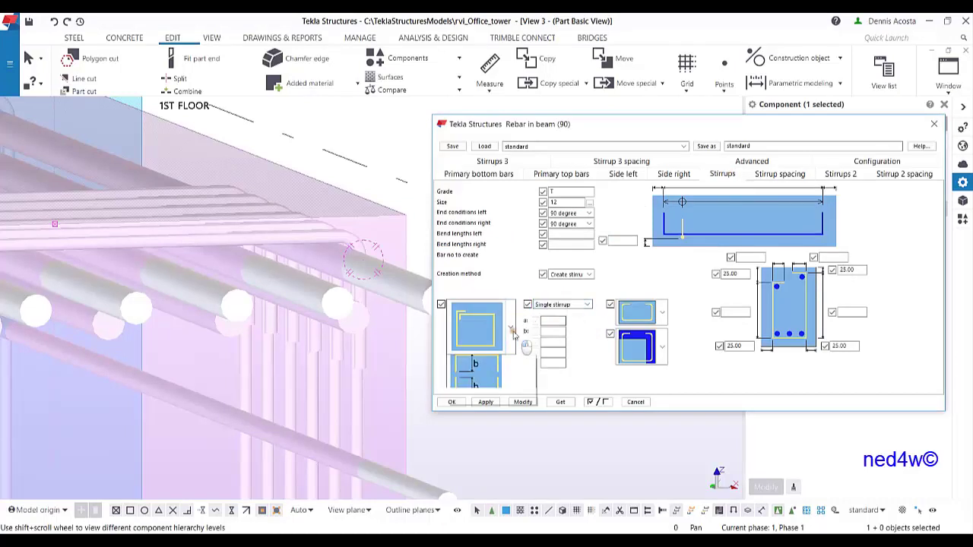
click(512, 330)
drag(530, 427, 530, 388)
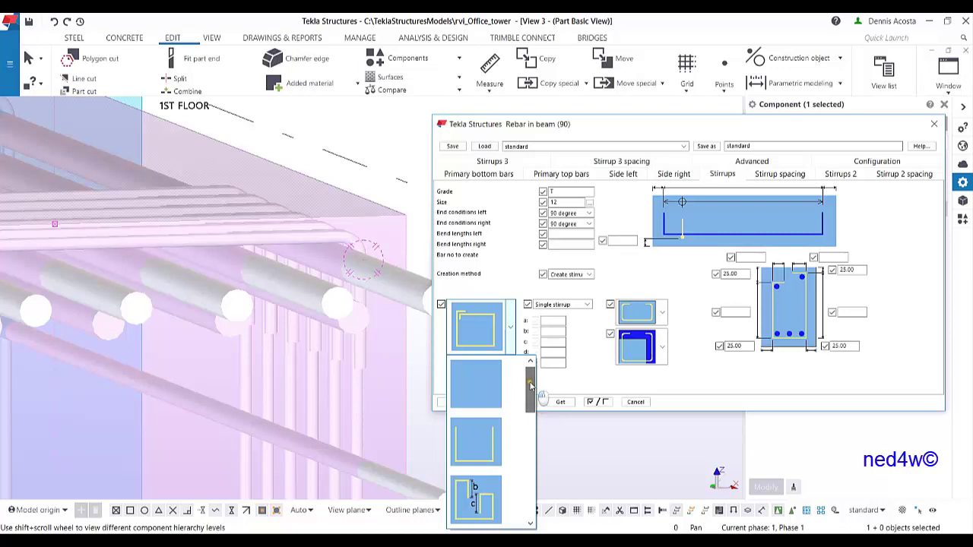
- Set the main stirrups' left and right end conditions to 135 degree, apply the change and check the hooks at the beam corner
click(589, 213)
click(589, 213)
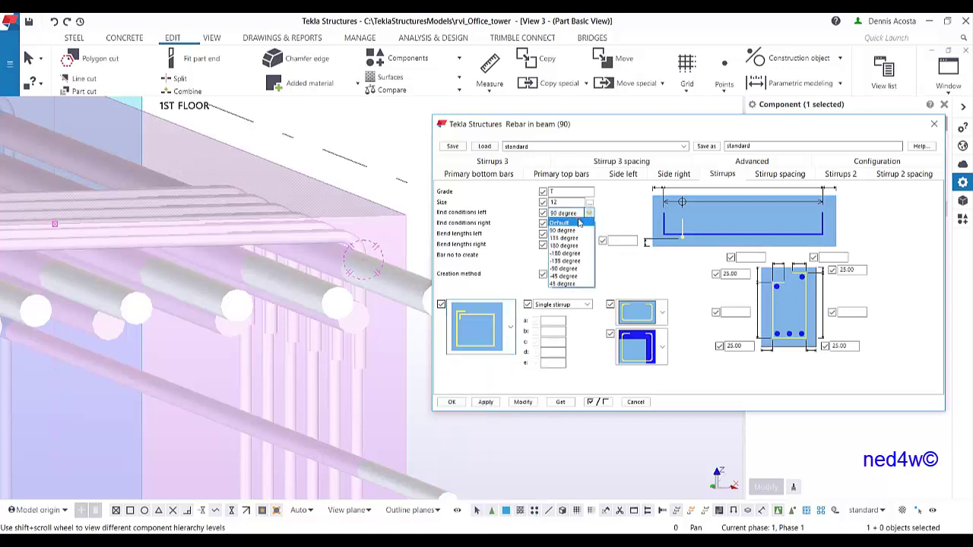
click(575, 239)
click(589, 223)
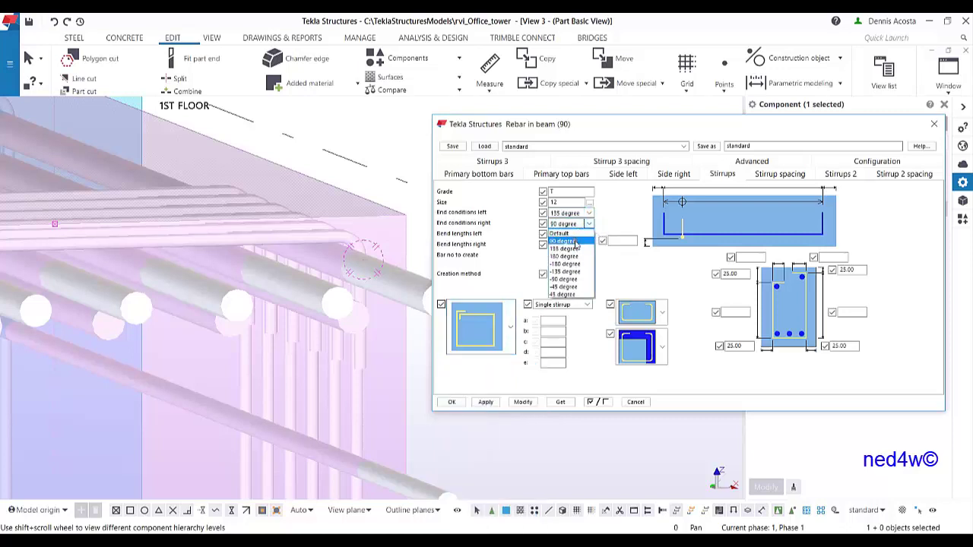
click(575, 248)
click(522, 401)
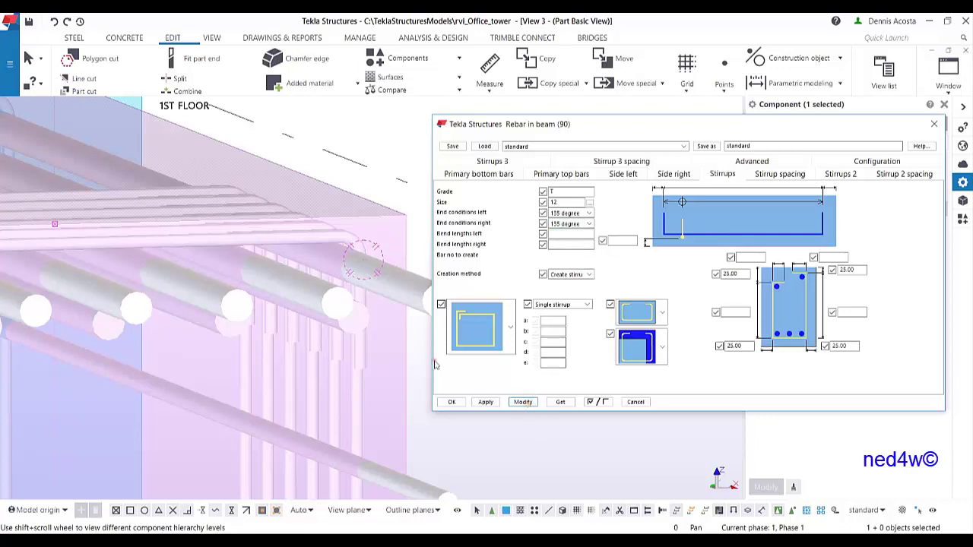
ctrl+middle_drag(317, 306, 248, 293)
scroll(322, 302, up, 2)
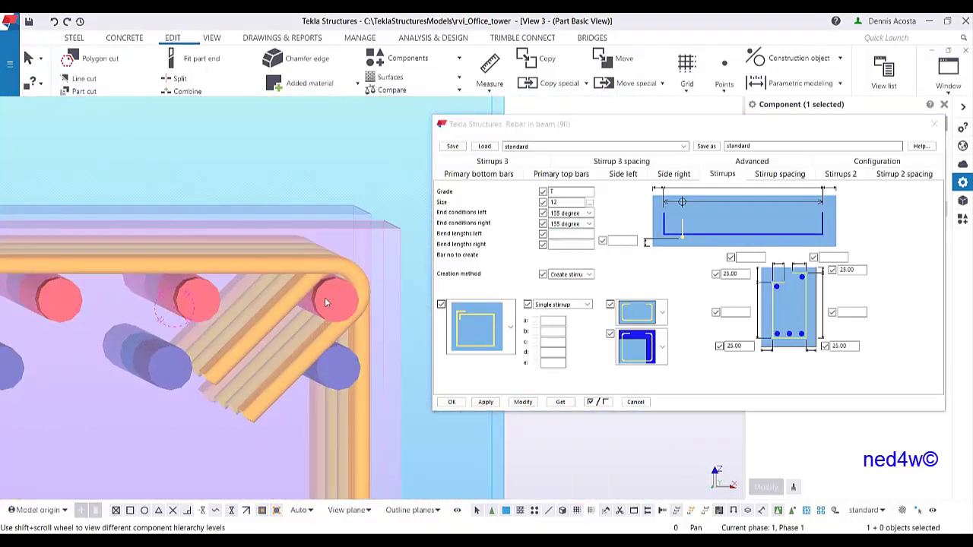
- Set the main stirrups' left and right bend lengths to 50, apply the change and check the shortened hooks in the model
click(559, 235)
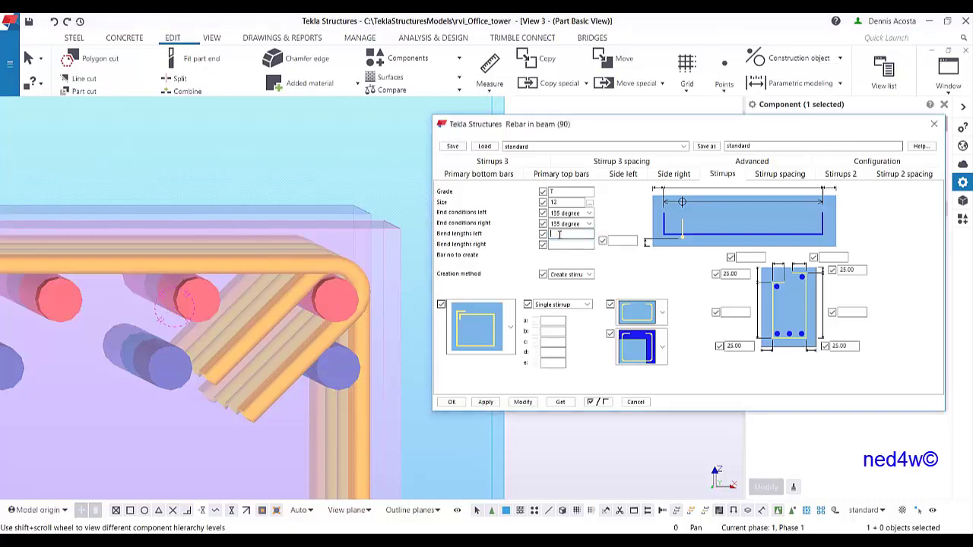
text(50)
click(566, 244)
text(50)
click(531, 402)
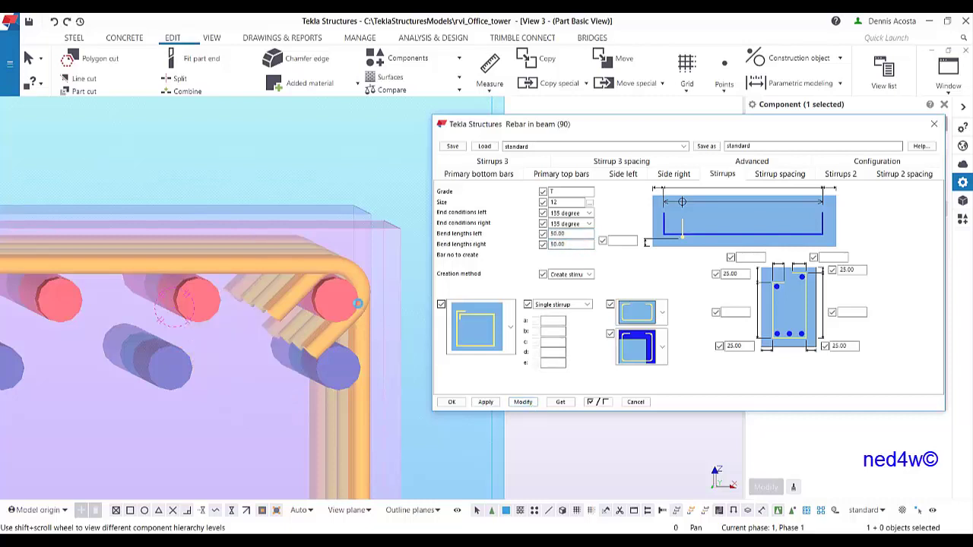
scroll(357, 314, down, 5)
ctrl+middle_drag(344, 325, 345, 327)
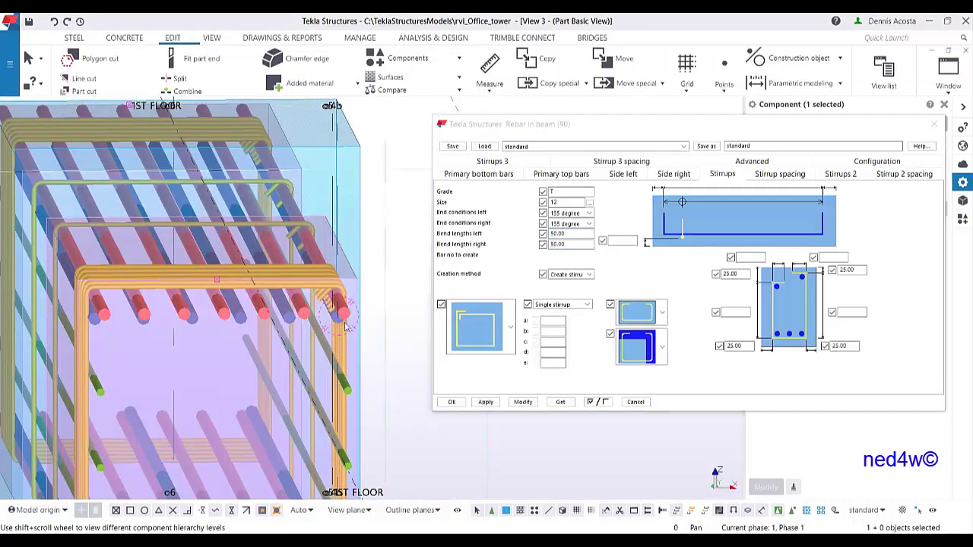
scroll(346, 305, down, 3)
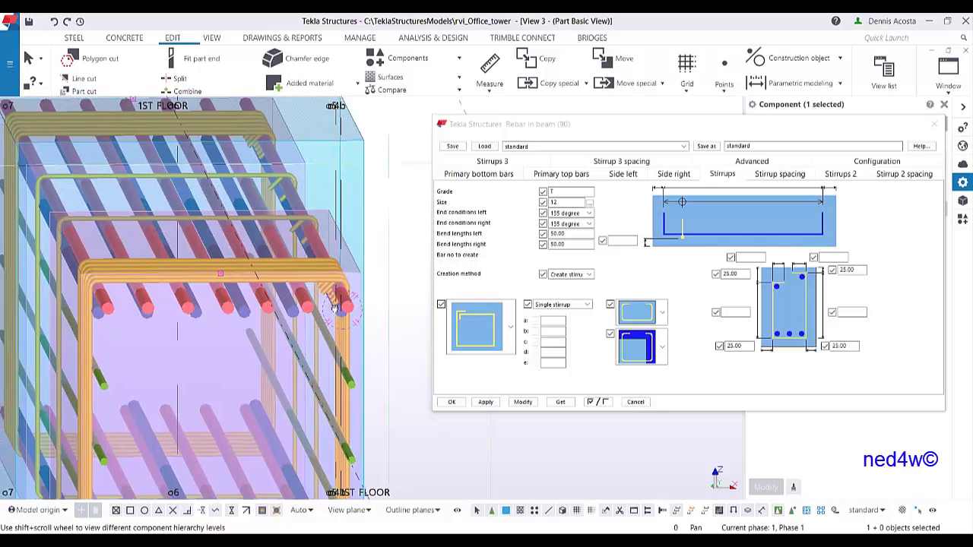
ctrl+middle_drag(353, 370, 336, 354)
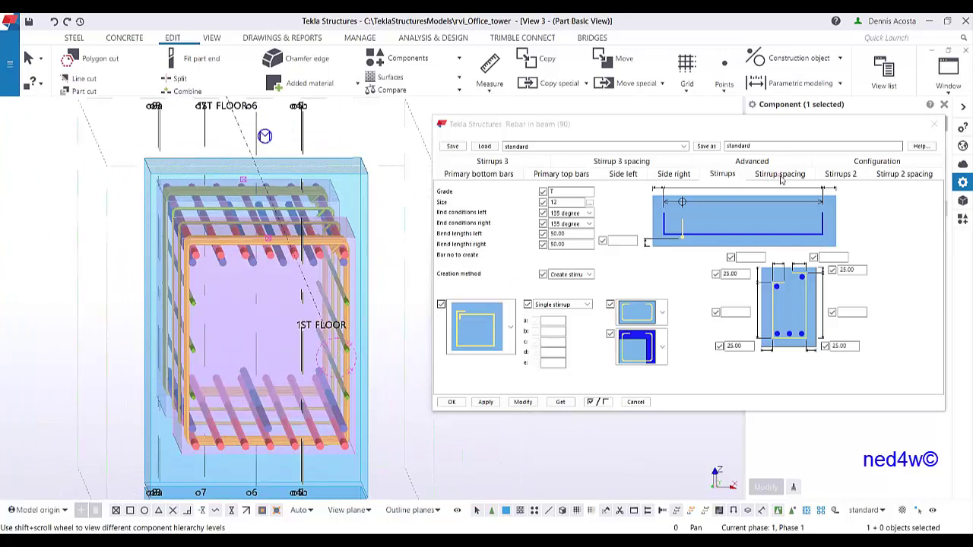
- Set the second stirrup group to the T 12 tie or stirrup bar
click(840, 174)
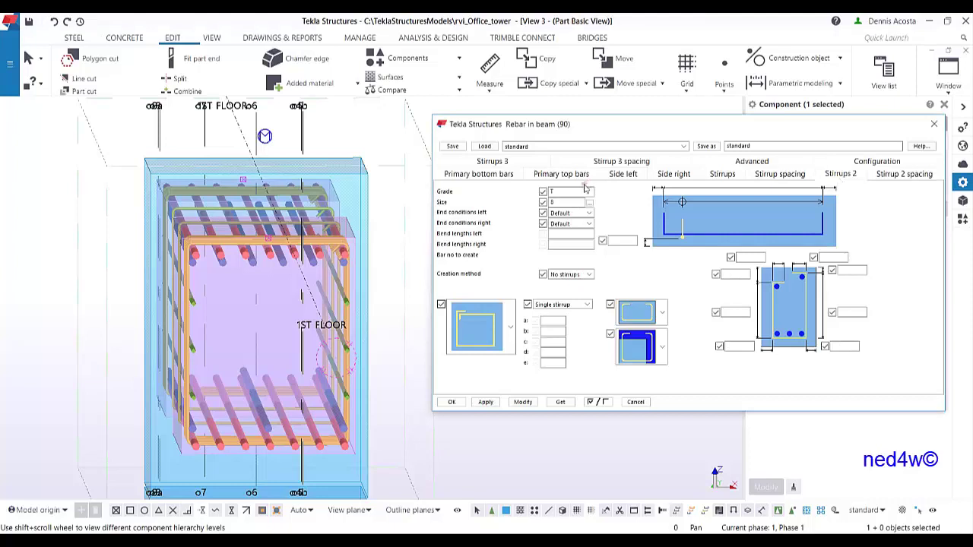
drag(564, 202, 526, 208)
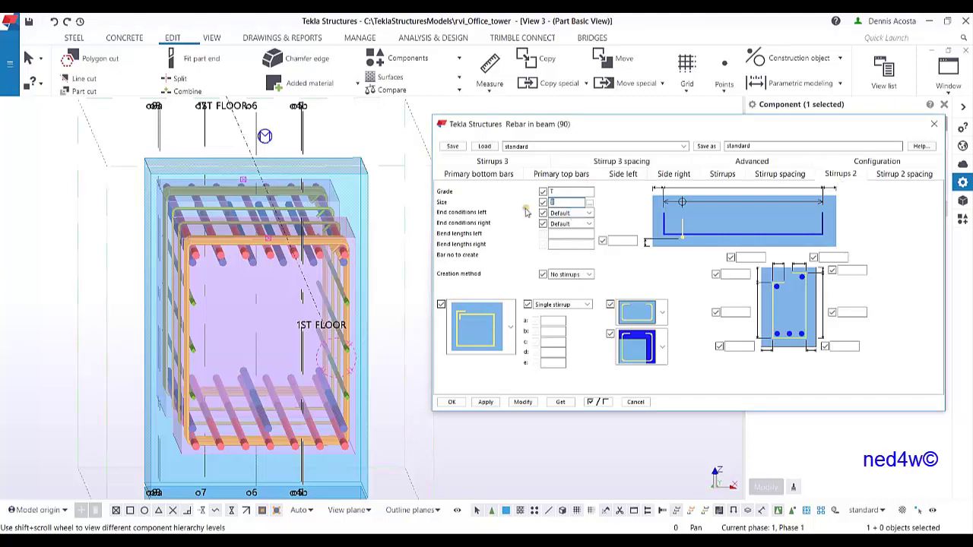
click(590, 202)
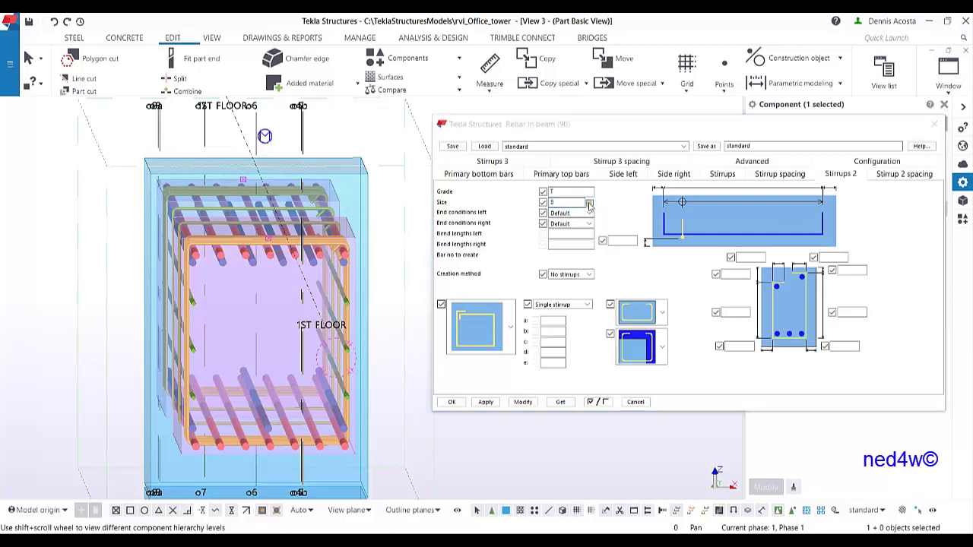
click(89, 225)
click(80, 226)
click(114, 237)
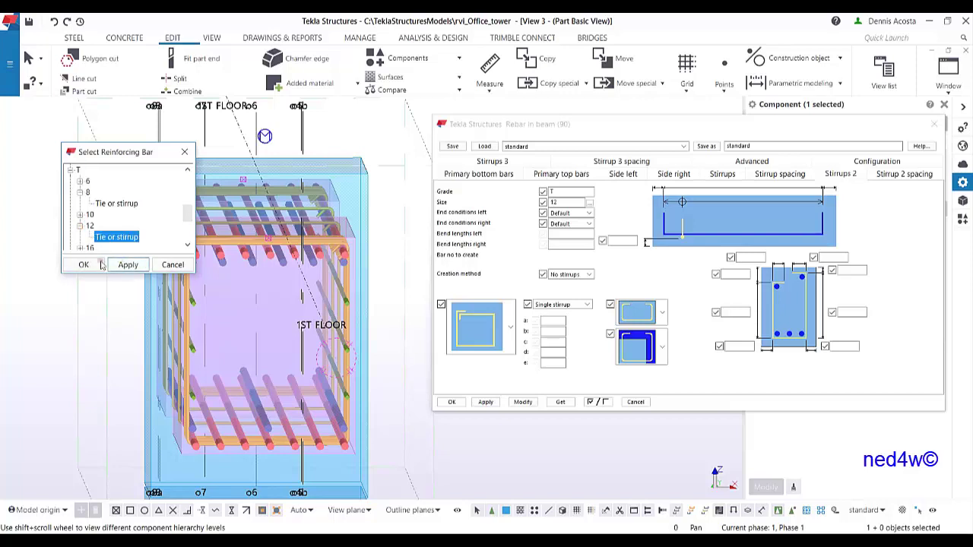
click(83, 265)
- Set the second stirrup group's left and right end conditions to 135 degree and both bend lengths to 50
click(578, 213)
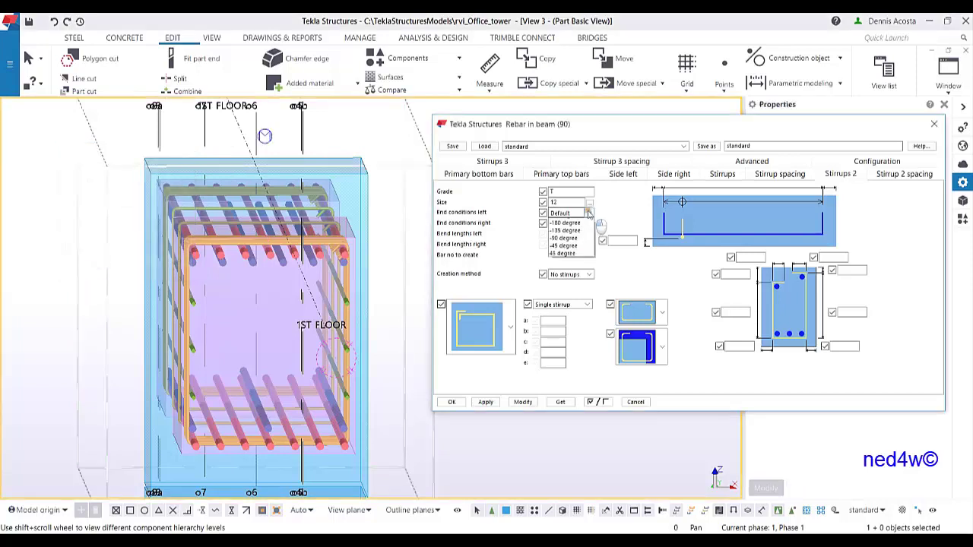
click(577, 234)
click(577, 223)
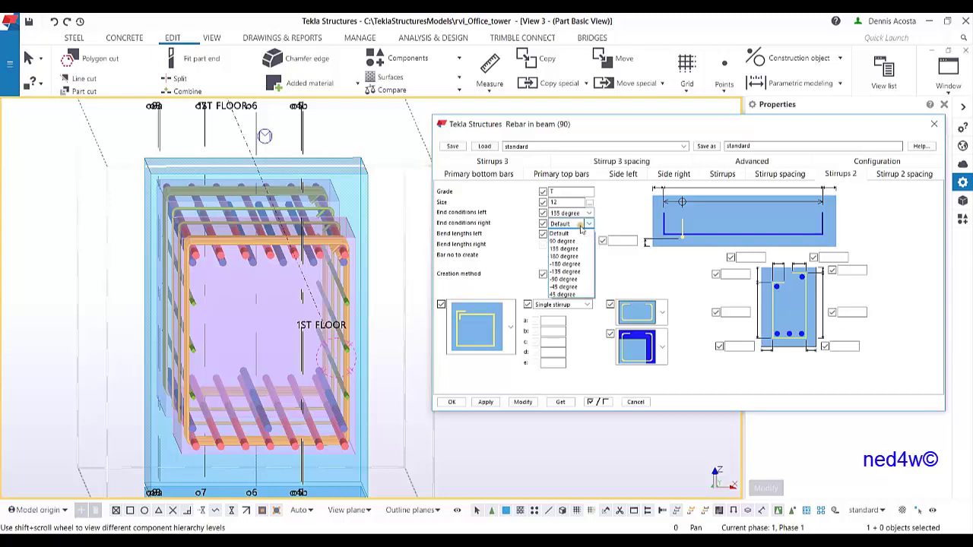
click(570, 243)
click(566, 234)
text(50)
click(575, 244)
text(5)
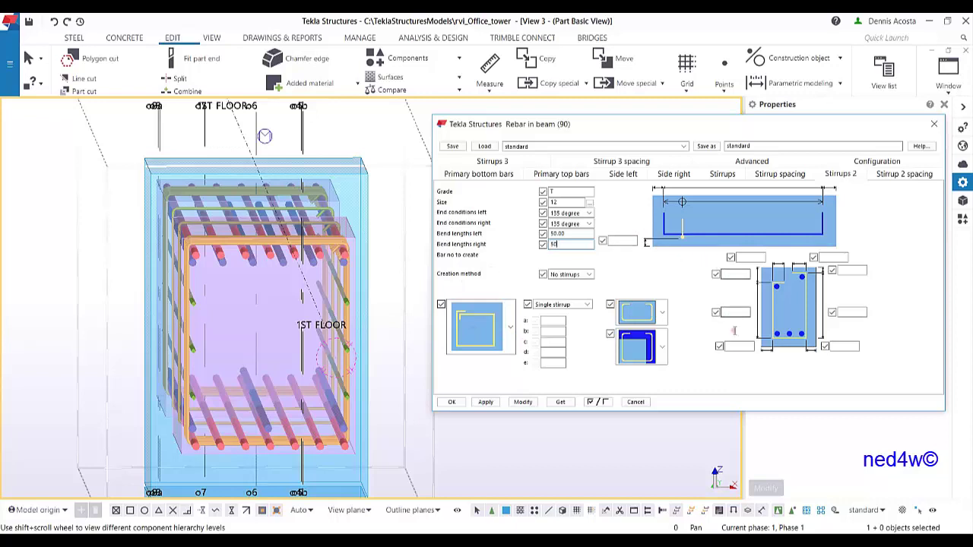
- Check the inner stirrup's position among the main bars in the AutoCAD section and compare it with the beam model
middle_drag(259, 332, 239, 316)
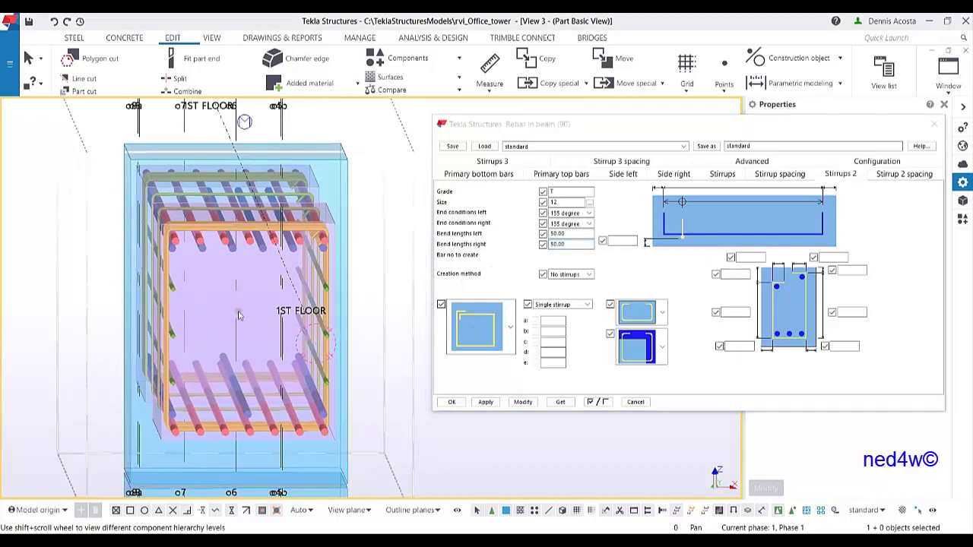
click(909, 487)
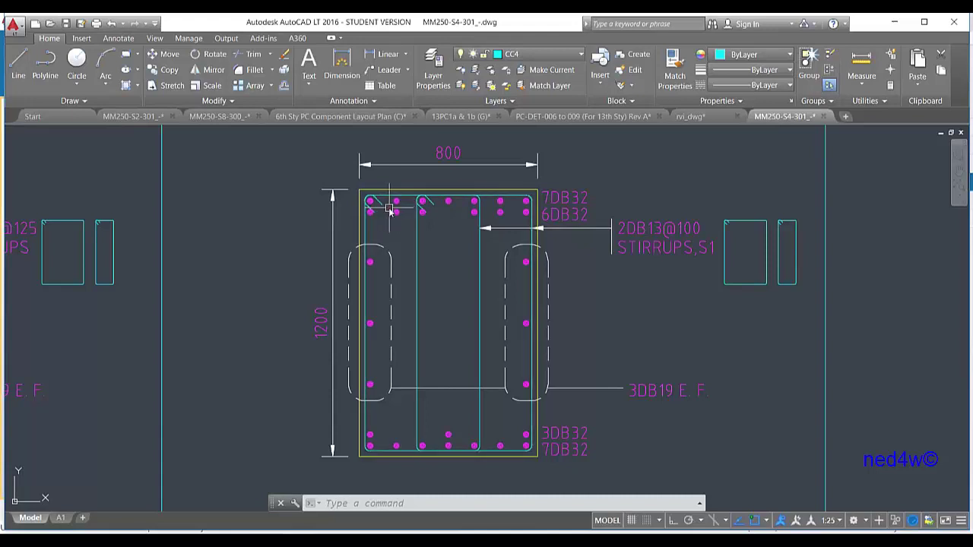
click(899, 23)
middle_drag(251, 295, 308, 304)
scroll(308, 303, down, 1)
scroll(320, 298, up, 2)
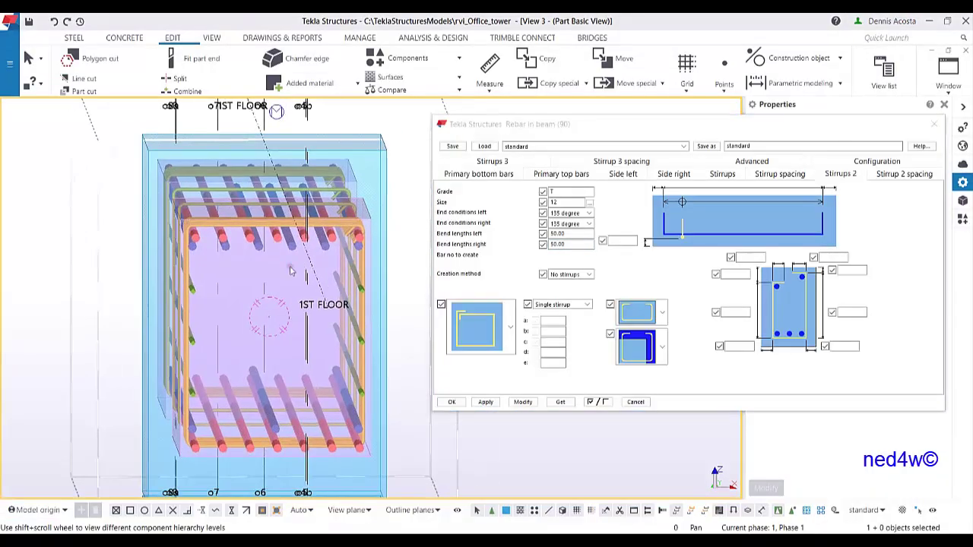
- Set the second stirrup group's lower left and right side distances to 200, choose to create stirrups and apply it to the beam's rebar component
click(734, 346)
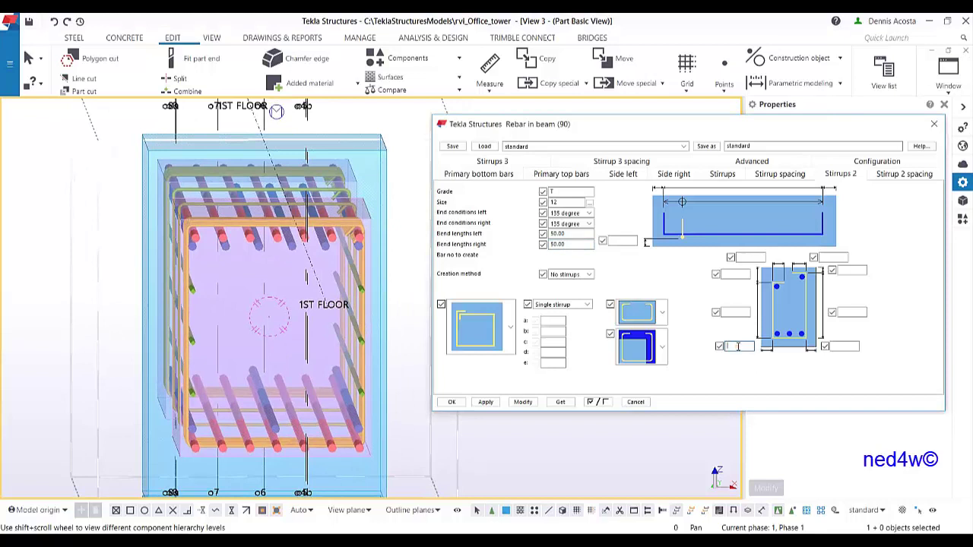
click(843, 346)
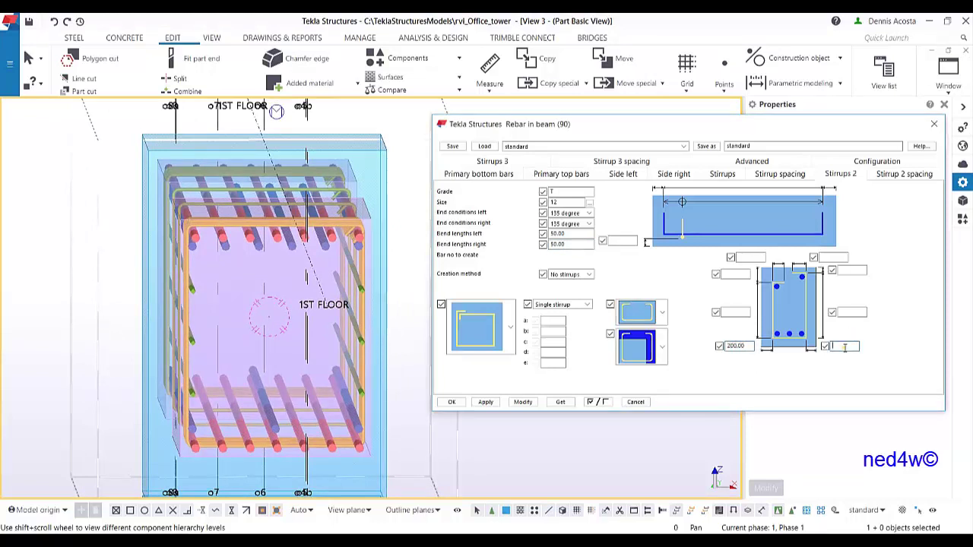
click(309, 342)
click(522, 401)
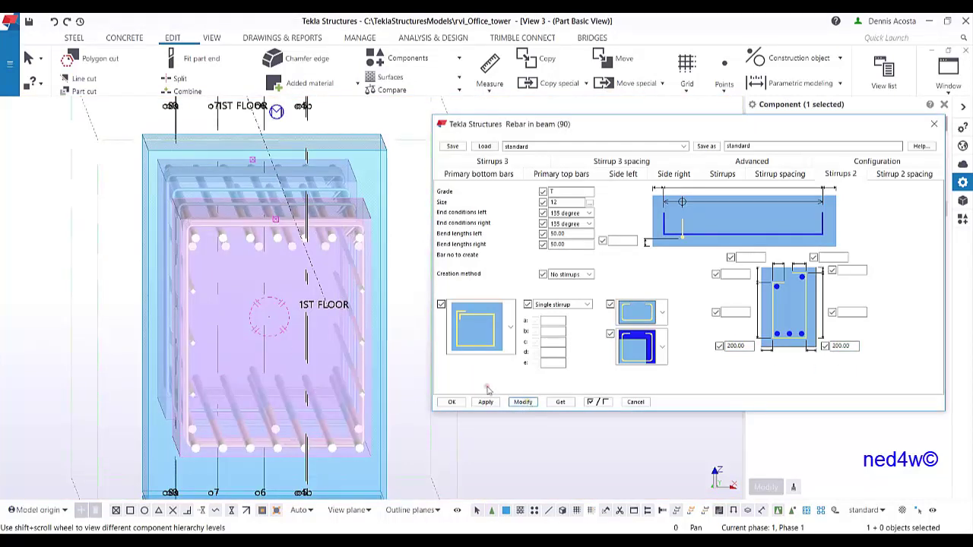
click(570, 273)
click(566, 291)
click(523, 402)
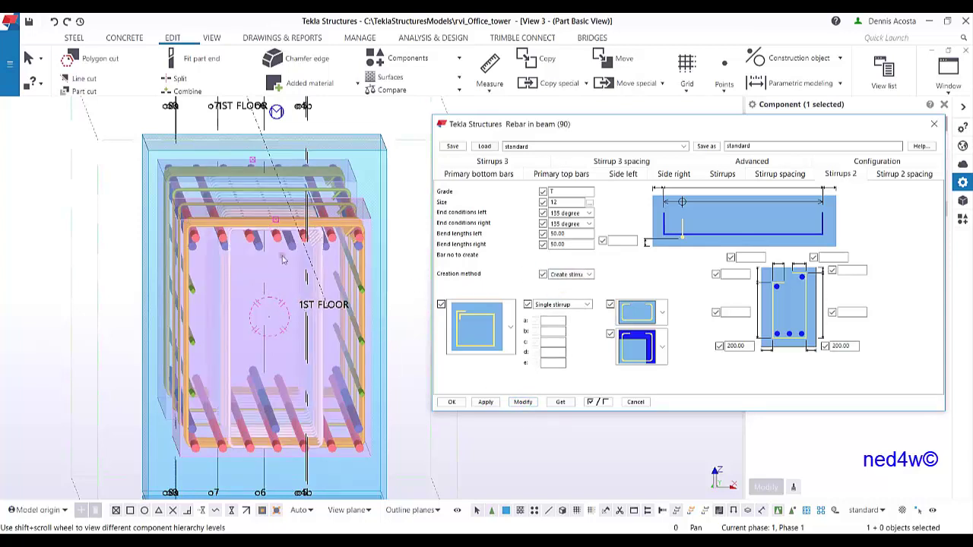
- Set the second stirrup group's lower left and right side distances to 230 and apply the change to the beam's rebar component
scroll(290, 236, up, 3)
ctrl+middle_drag(289, 236, 287, 230)
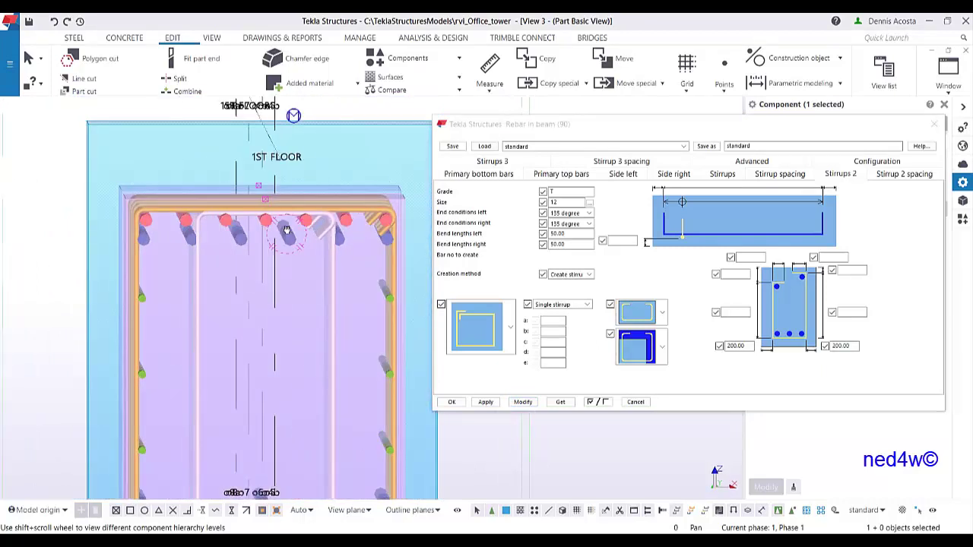
scroll(288, 230, up, 4)
scroll(311, 226, up, 3)
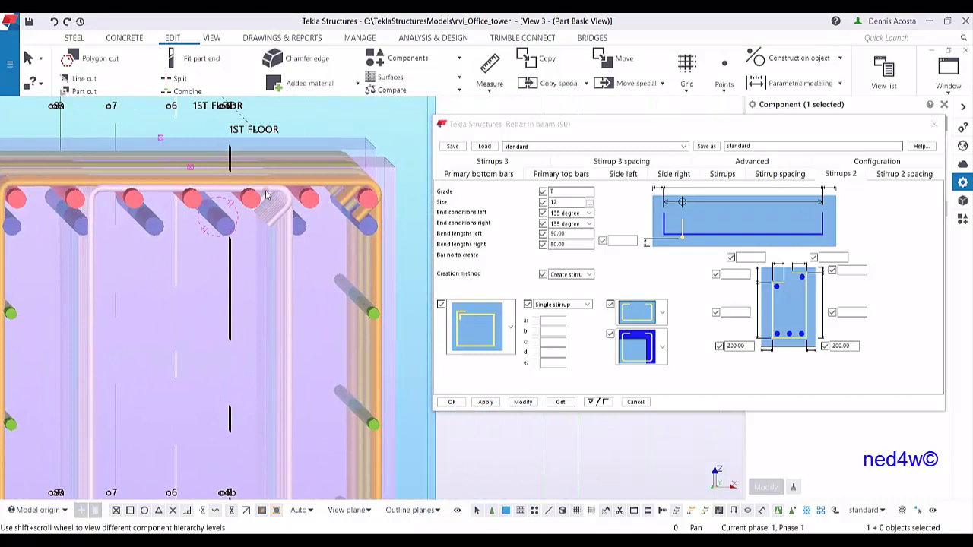
scroll(330, 220, down, 3)
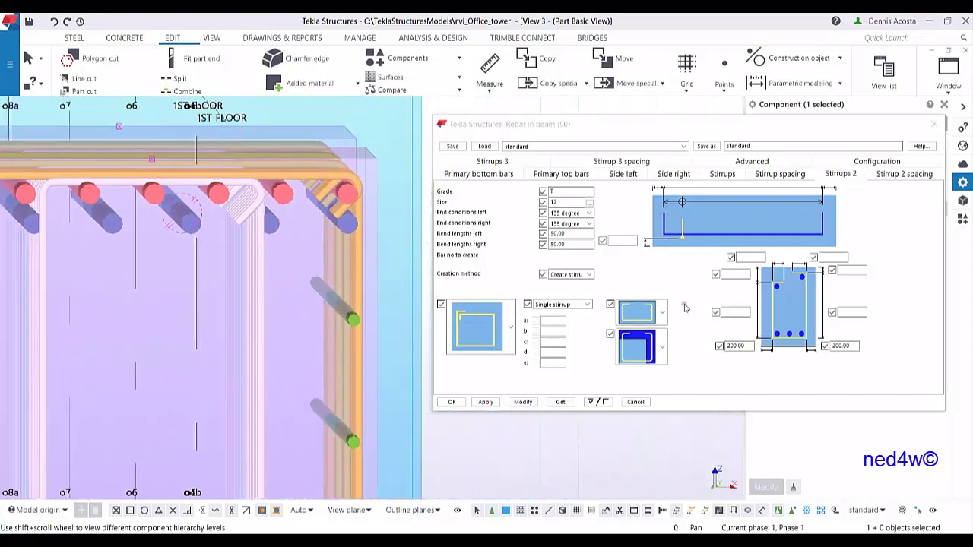
double_click(741, 347)
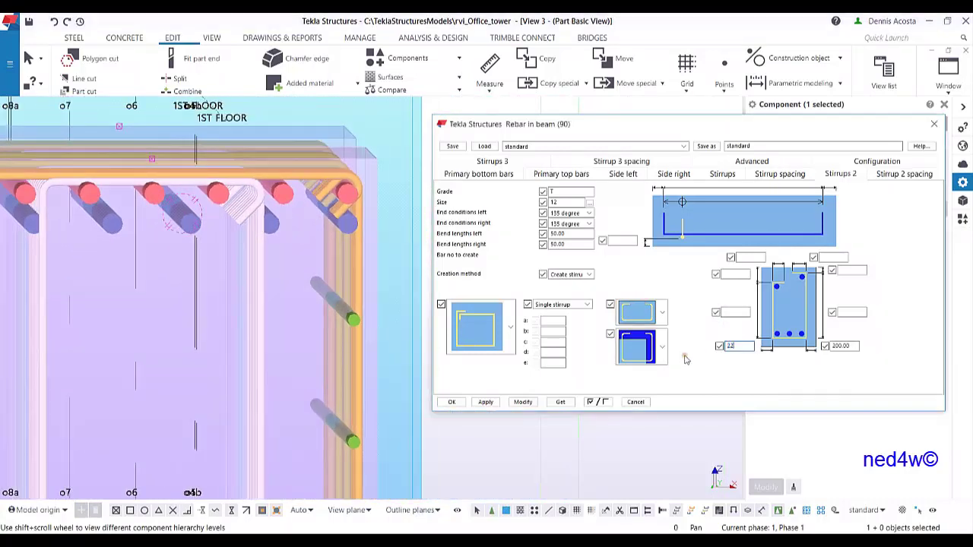
text(230)
key(Tab)
text(23)
text(00)
click(523, 402)
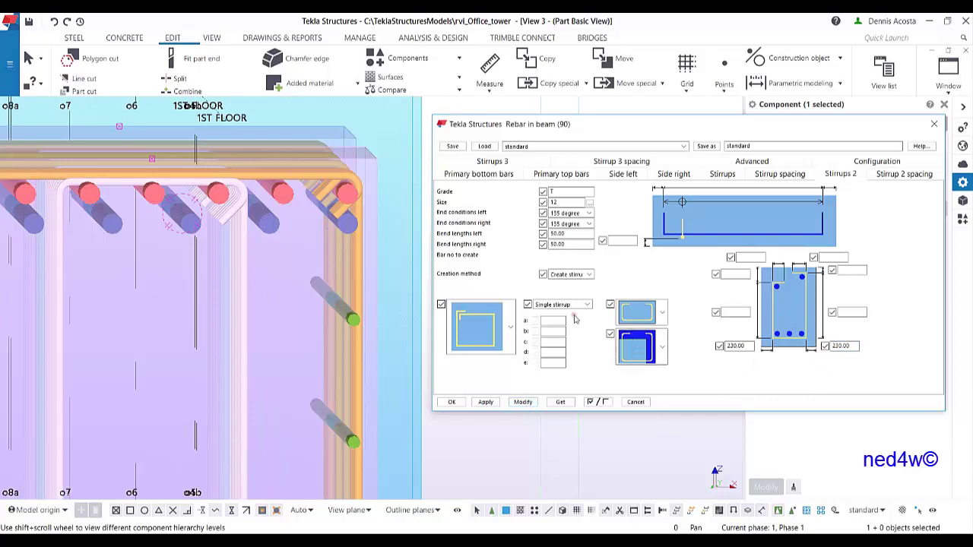
- Increase the second stirrup group's lower left and right side distances to 240 and update the rebar component
middle_drag(263, 221, 283, 225)
scroll(281, 224, up, 5)
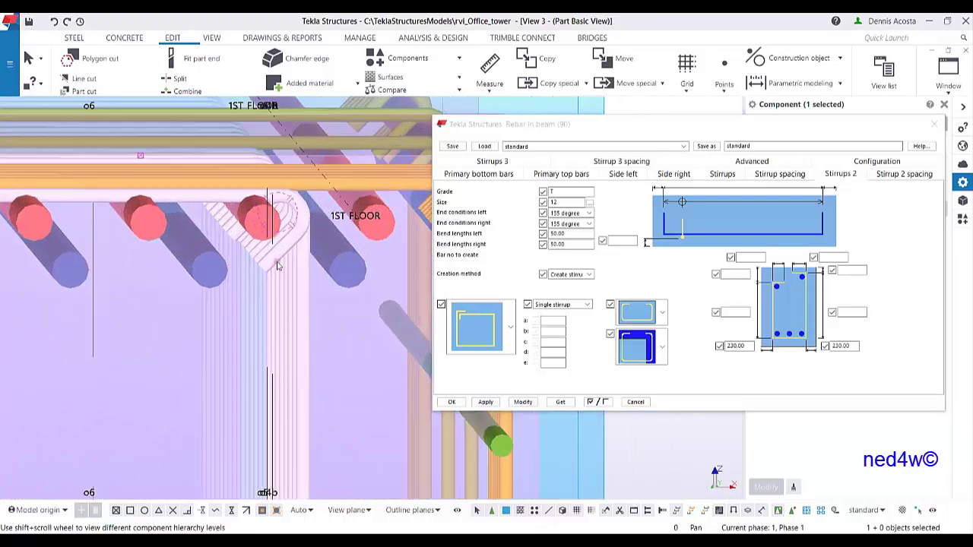
double_click(736, 346)
text(240)
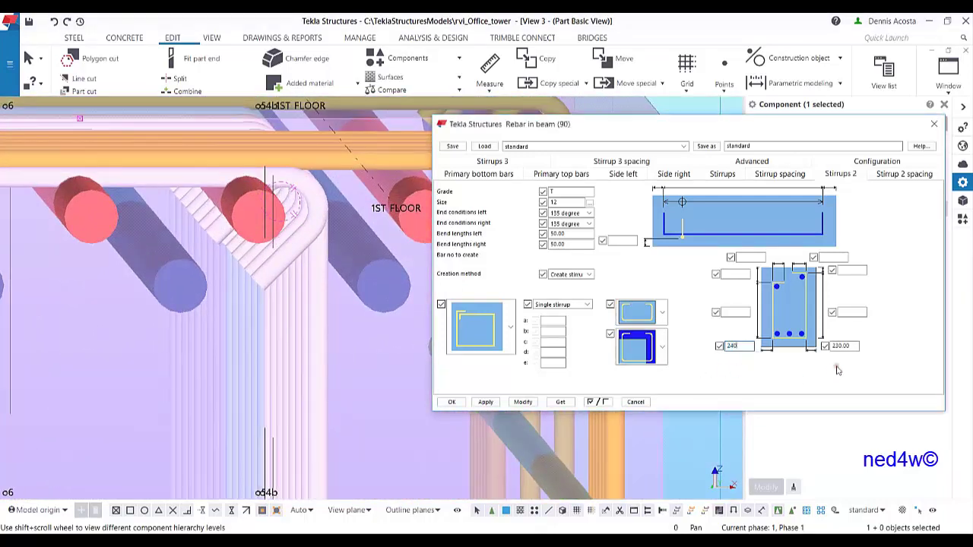
double_click(842, 347)
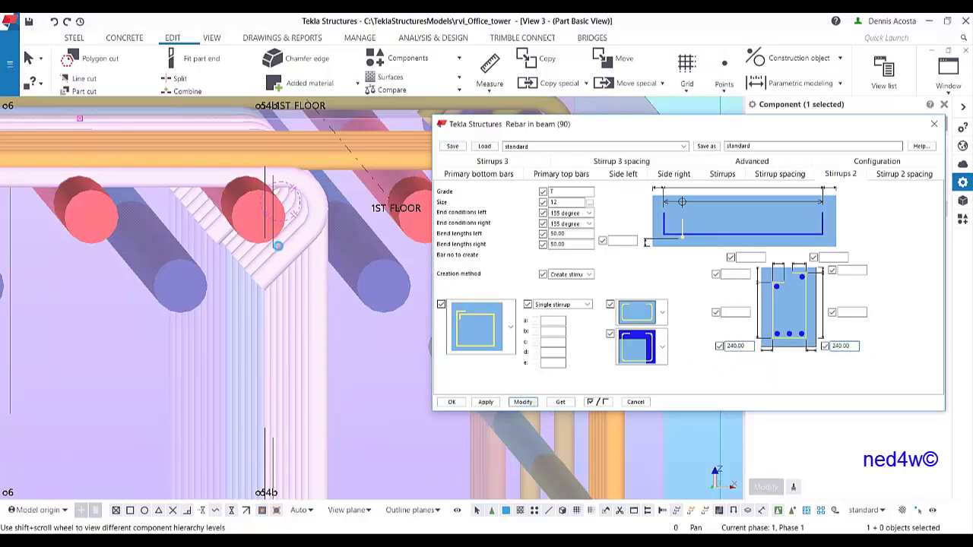
- Set the inner stirrup's lower left and right side distances to 250 and apply them to the beam's rebar component
scroll(315, 245, down, 2)
ctrl+middle_drag(332, 274, 322, 267)
key(ctrl+p)
drag(747, 345, 684, 356)
text(250)
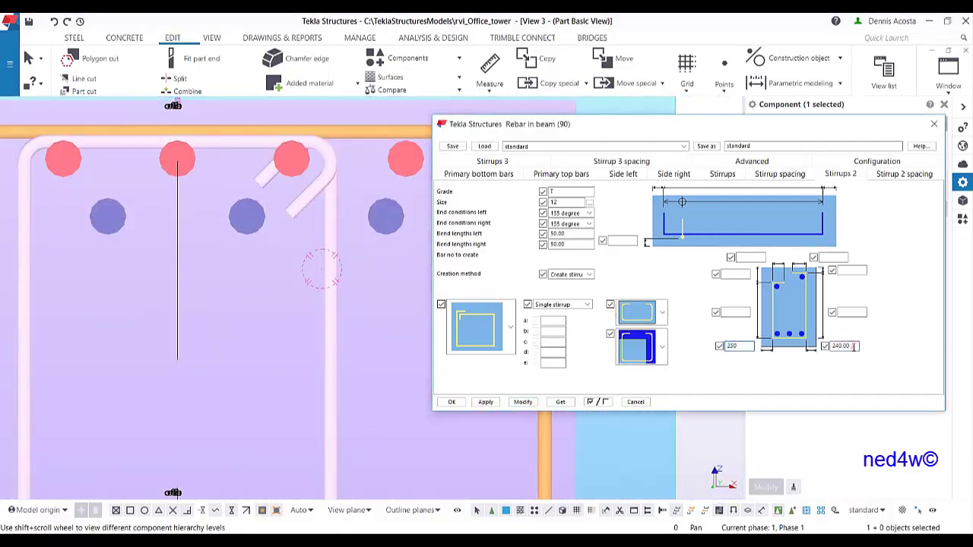
double_click(853, 347)
text(25)
click(522, 401)
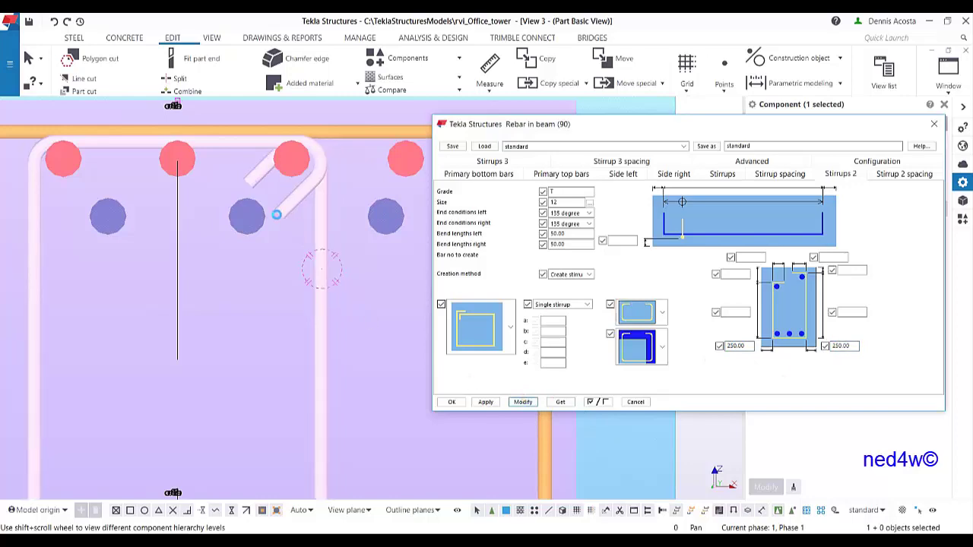
- Examine how the outer and inner stirrups are distributed along the beam and through the column from several angles
scroll(291, 195, down, 4)
ctrl+middle_drag(265, 334, 280, 347)
middle_drag(140, 240, 297, 332)
scroll(258, 371, down, 3)
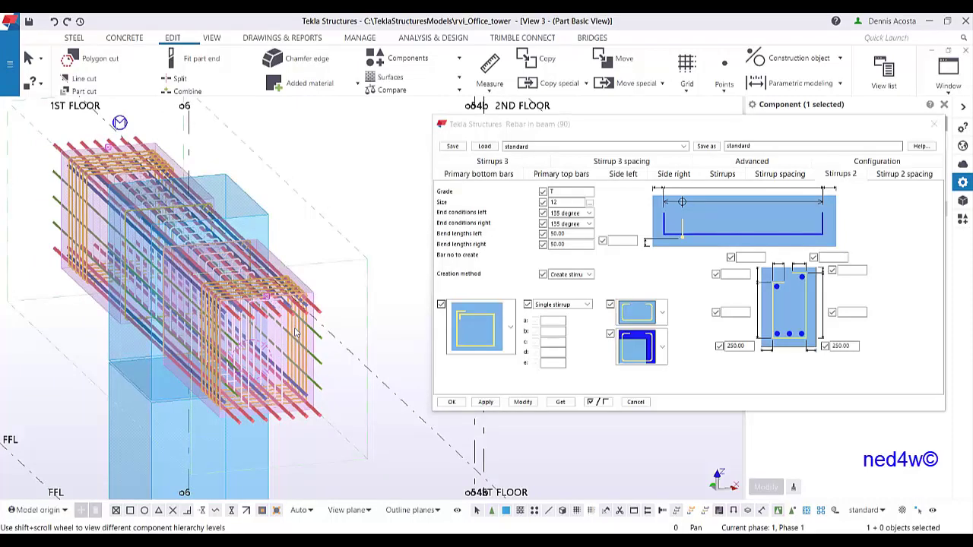
scroll(289, 307, up, 6)
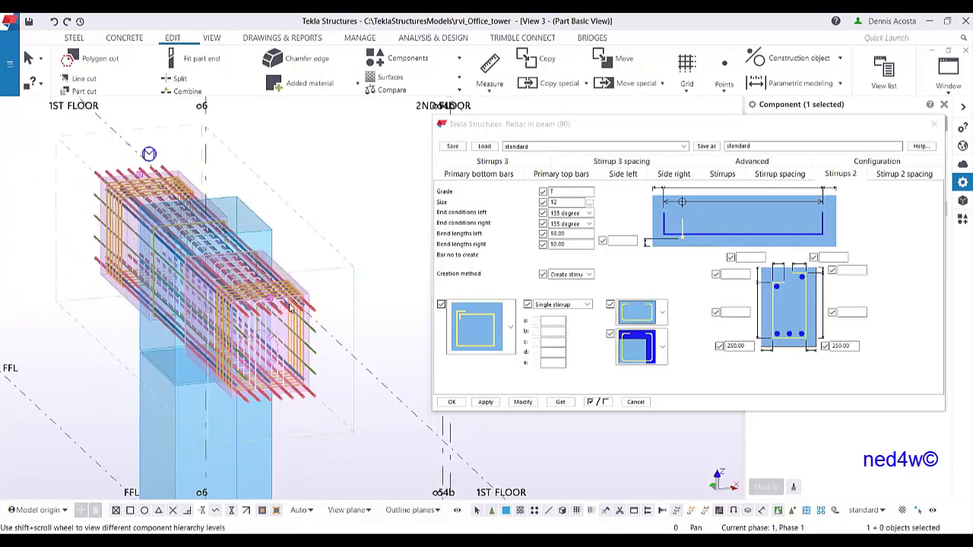
ctrl+middle_drag(357, 312, 312, 266)
mouse_move(570, 125)
mouse_down()
mouse_move(609, 122)
mouse_move(571, 120)
mouse_move(583, 120)
mouse_up()
scroll(339, 281, down, 4)
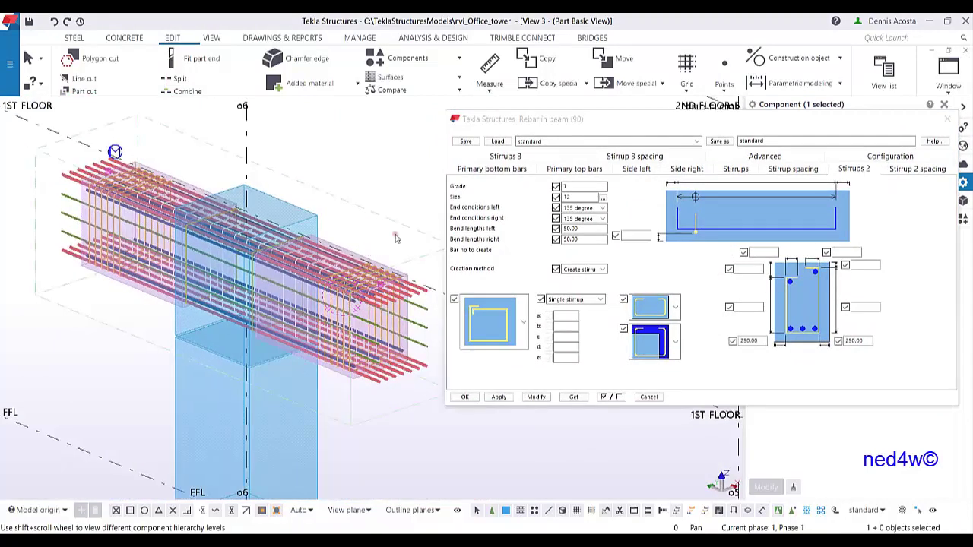
scroll(364, 324, down, 2)
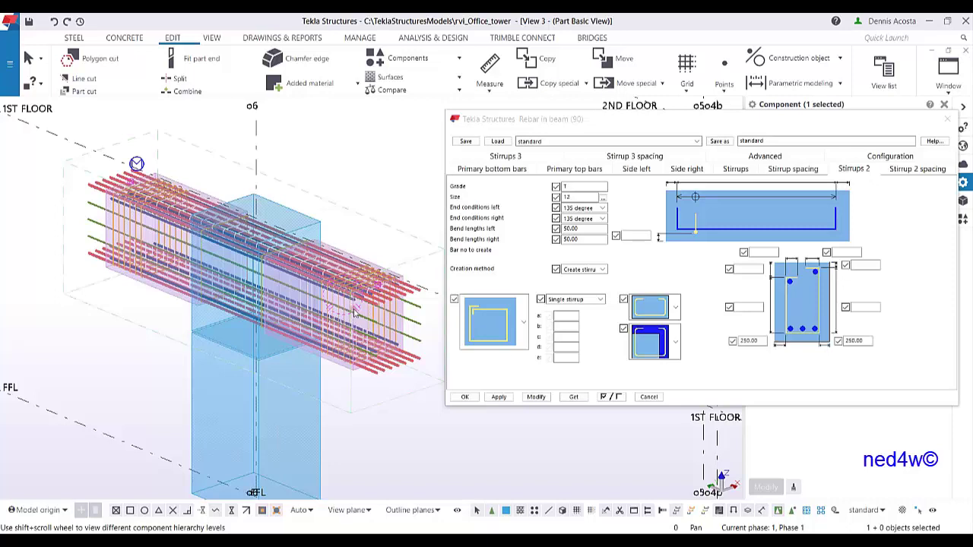
ctrl+middle_drag(366, 348, 355, 325)
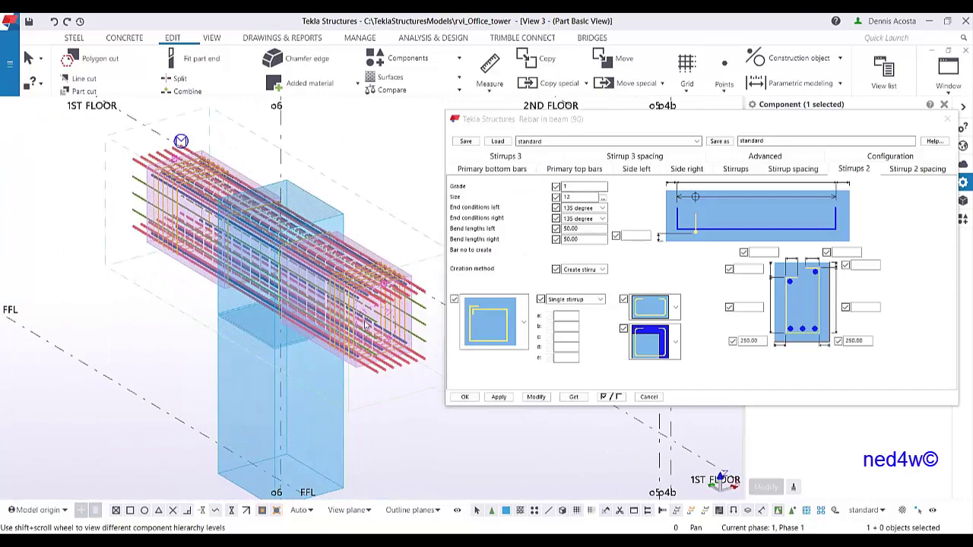
scroll(361, 328, up, 4)
ctrl+middle_drag(361, 279, 327, 283)
middle_drag(190, 281, 388, 289)
scroll(388, 289, down, 2)
middle_drag(156, 259, 672, 198)
scroll(280, 289, up, 2)
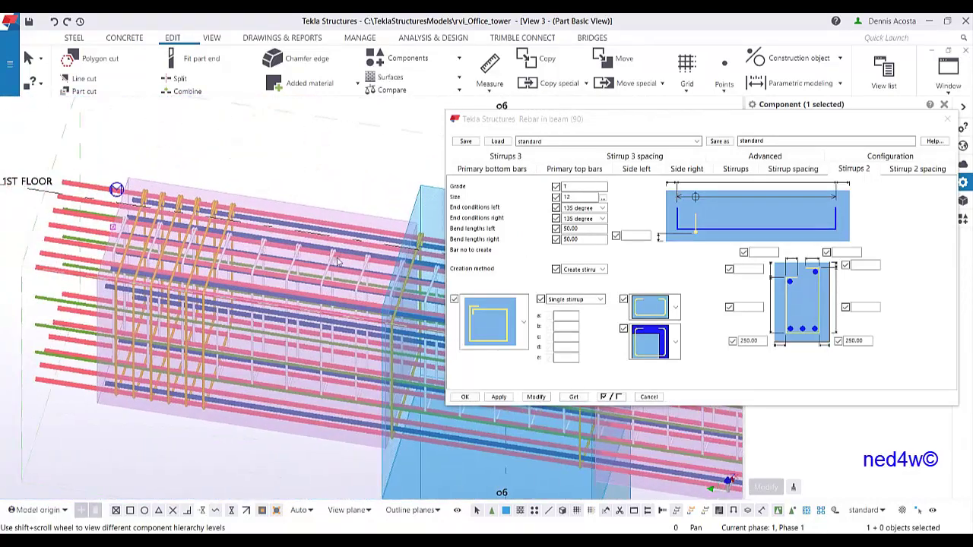
ctrl+middle_drag(338, 262, 259, 263)
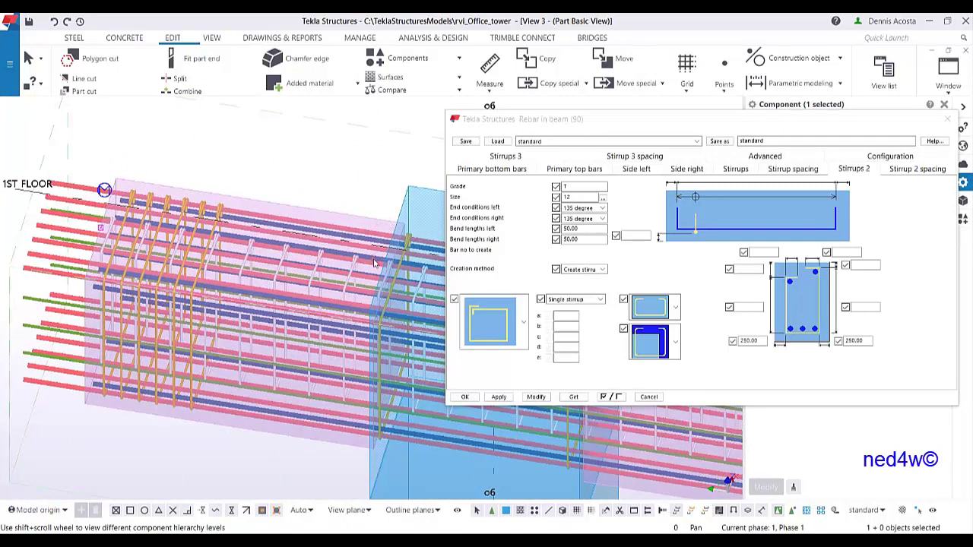
middle_drag(351, 325, 291, 299)
scroll(265, 303, down, 2)
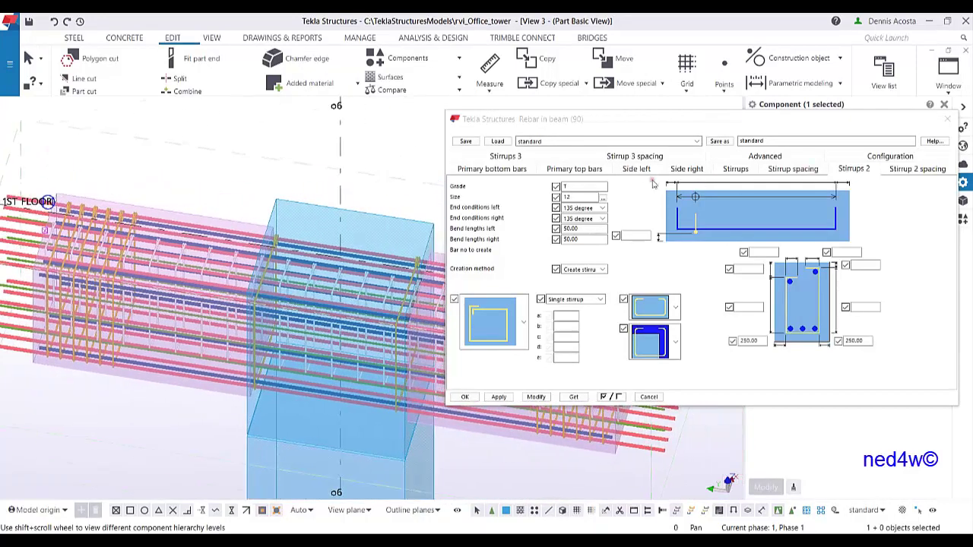
- Set the number of main stirrups in zones 1 and 6 to 10 and apply the spacing to the beam
click(748, 171)
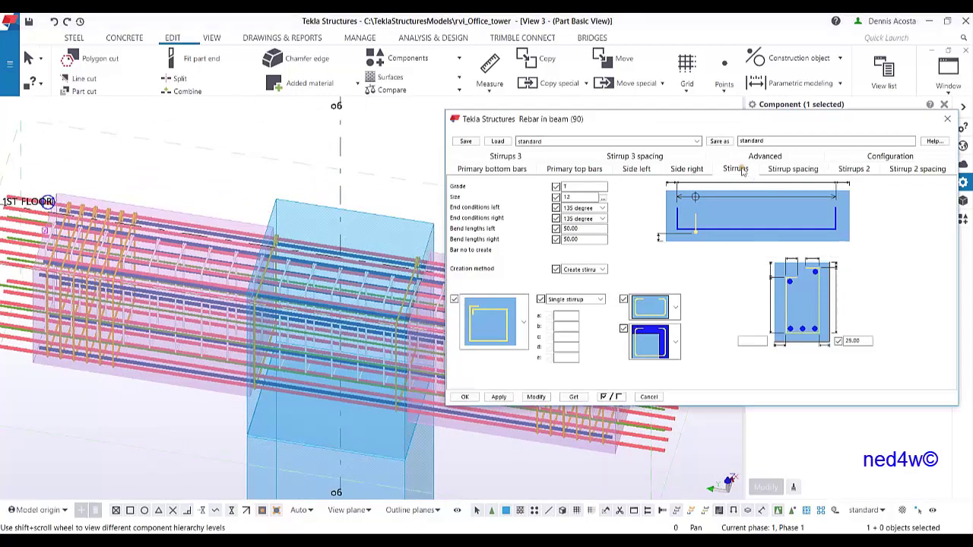
click(785, 170)
double_click(518, 281)
text(10)
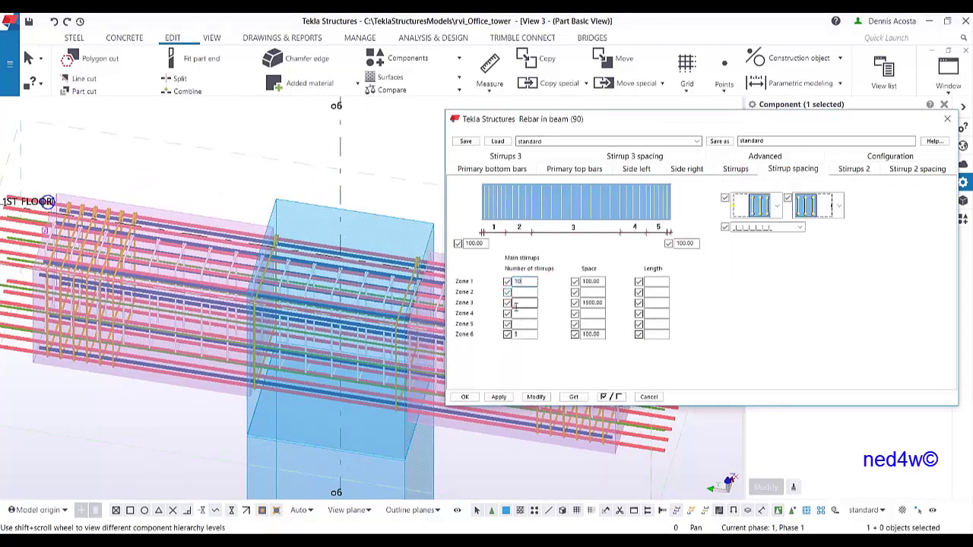
double_click(523, 333)
text(10)
click(536, 398)
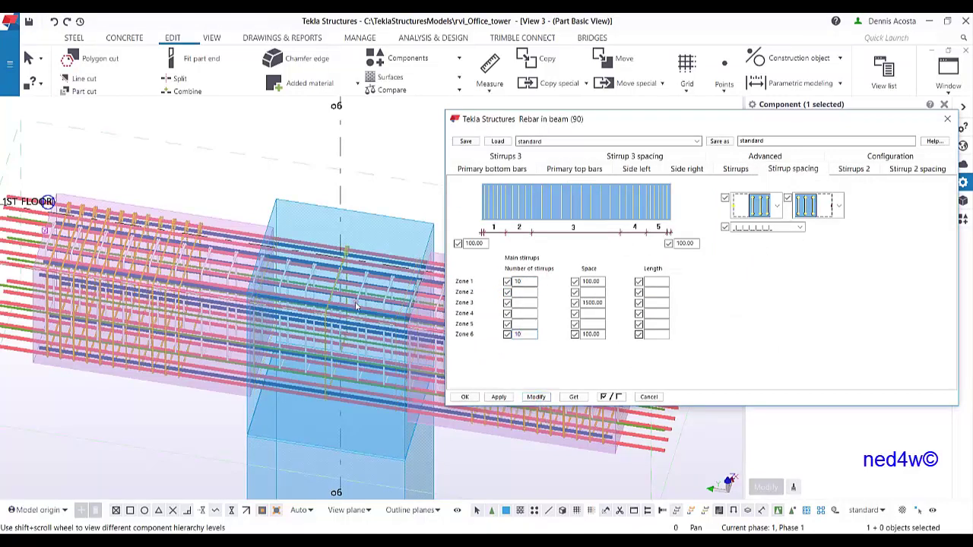
- Raise the main stirrup count in zones 6 and 1 to 13 and update the rebar component
middle_drag(330, 289, 285, 280)
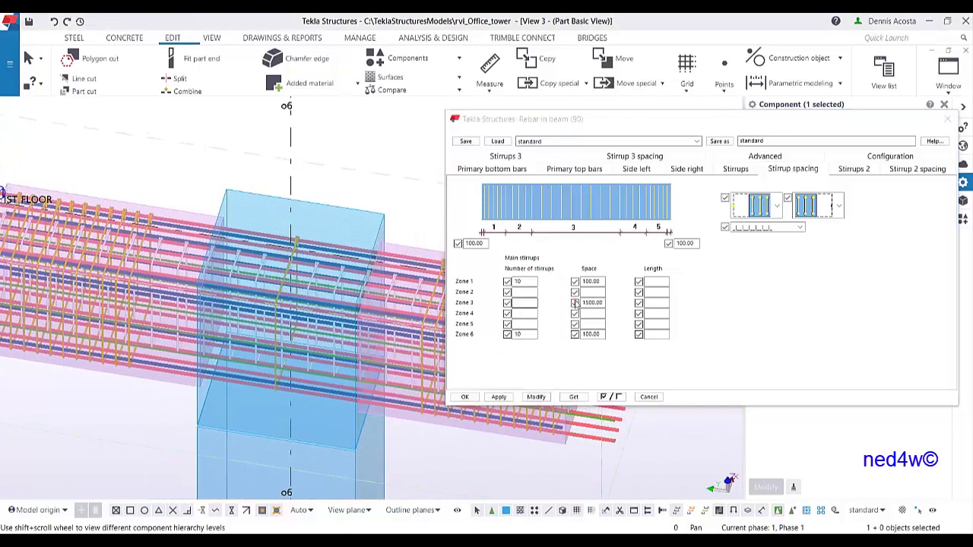
double_click(519, 335)
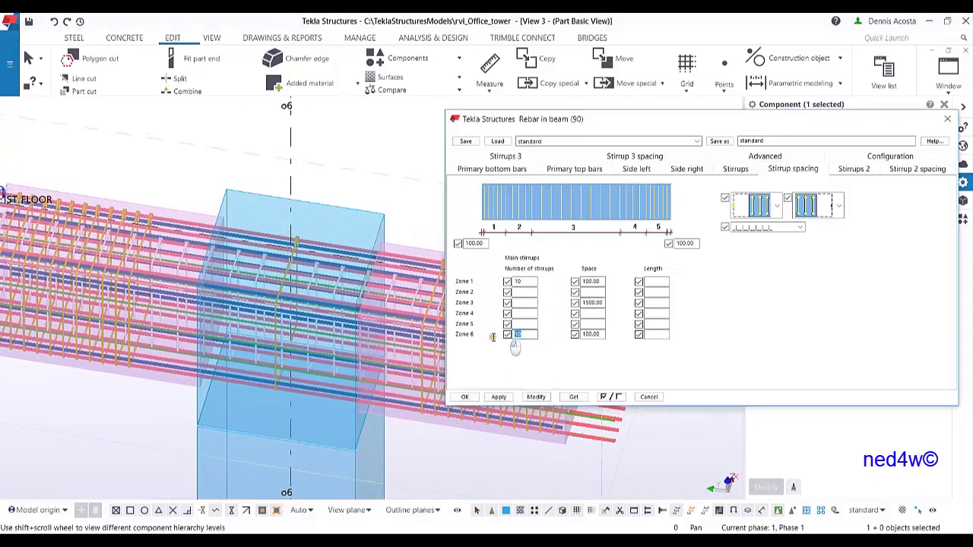
text(13)
double_click(527, 281)
text(13)
click(536, 397)
- Set the main stirrup count to 14 in both zone 1 and zone 6 and apply it to the beam
middle_drag(237, 282, 280, 268)
scroll(280, 267, down, 1)
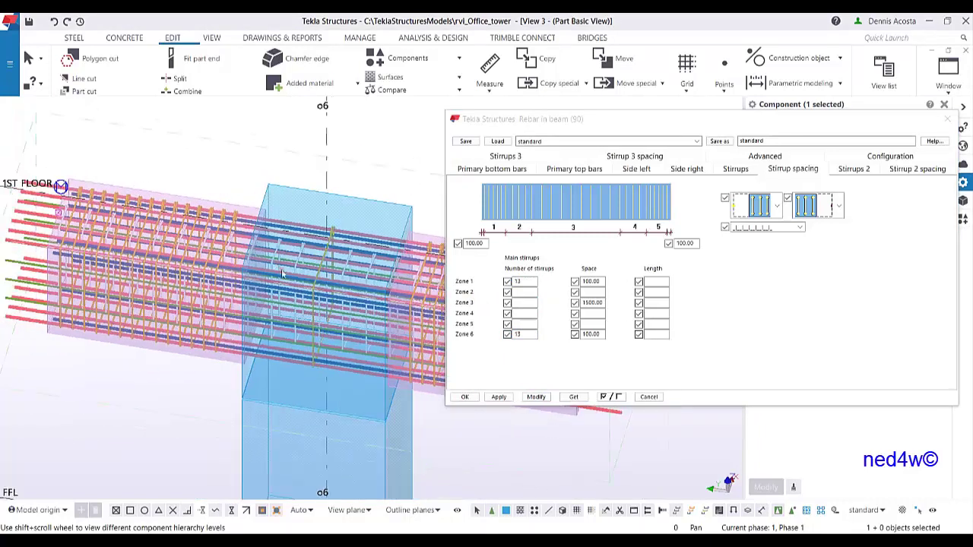
drag(527, 282, 480, 299)
text(14)
key(Tab)
key(Tab)
key(Tab)
key(Tab)
key(Tab)
text(14)
click(535, 397)
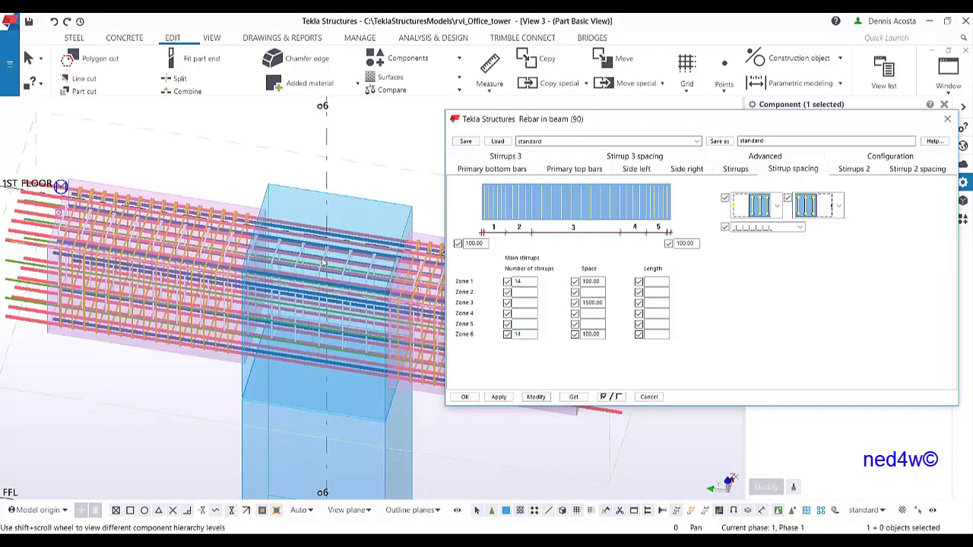
- Set zone 1 of the second stirrup group's spacing to 14 stirrups at 100
middle_drag(383, 286, 342, 286)
scroll(341, 285, up, 2)
key(ctrl+p)
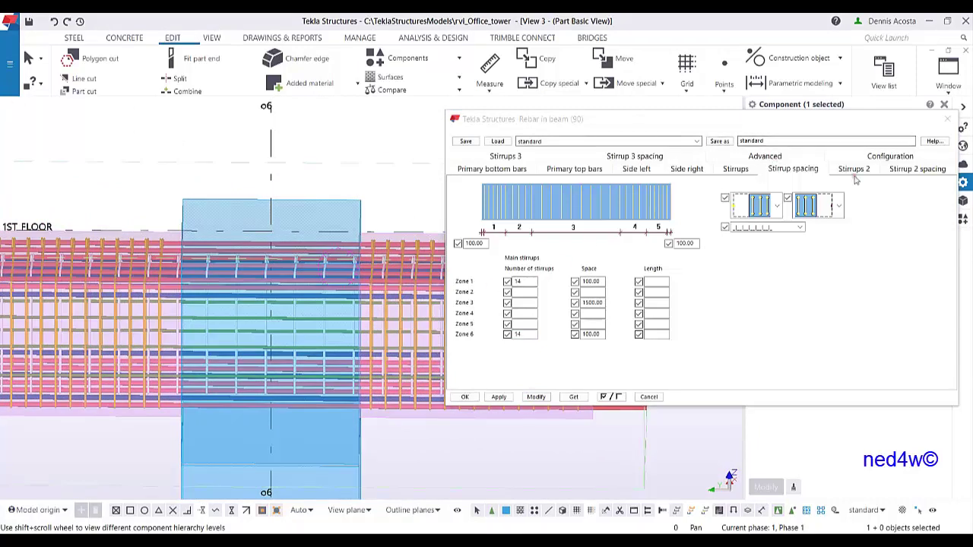
click(907, 174)
click(518, 281)
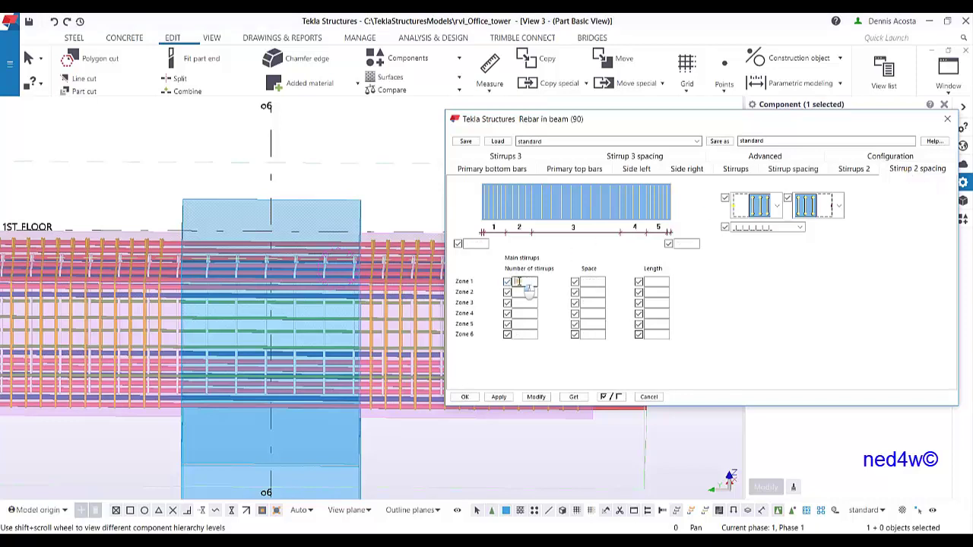
text(14)
click(589, 282)
text(100)
- Set the second stirrup group's zone 6 to 14 stirrups at 100 and its zone 3 space to 1500, and apply the spacing
click(524, 334)
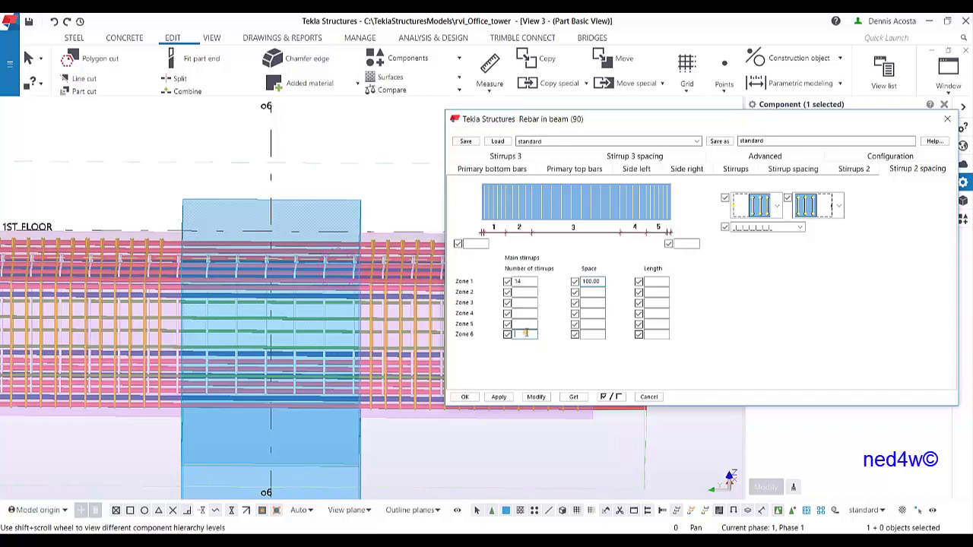
text(14)
click(585, 334)
text(100)
click(599, 304)
text(1500)
click(536, 397)
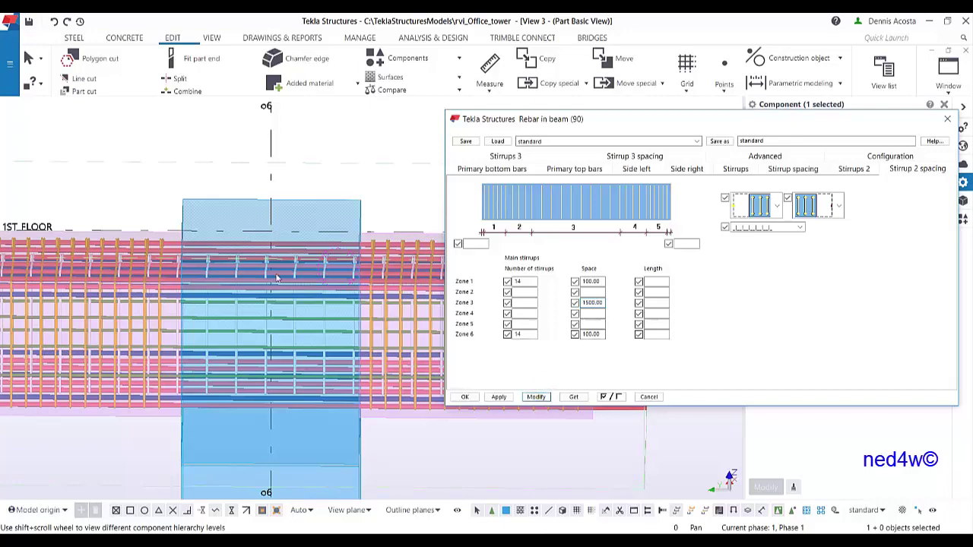
- Change the primary bottom bars from straight to upward-bent shapes at both the left and right ends and apply them to the beam
ctrl+middle_drag(276, 285, 304, 228)
scroll(254, 236, up, 3)
scroll(260, 228, down, 5)
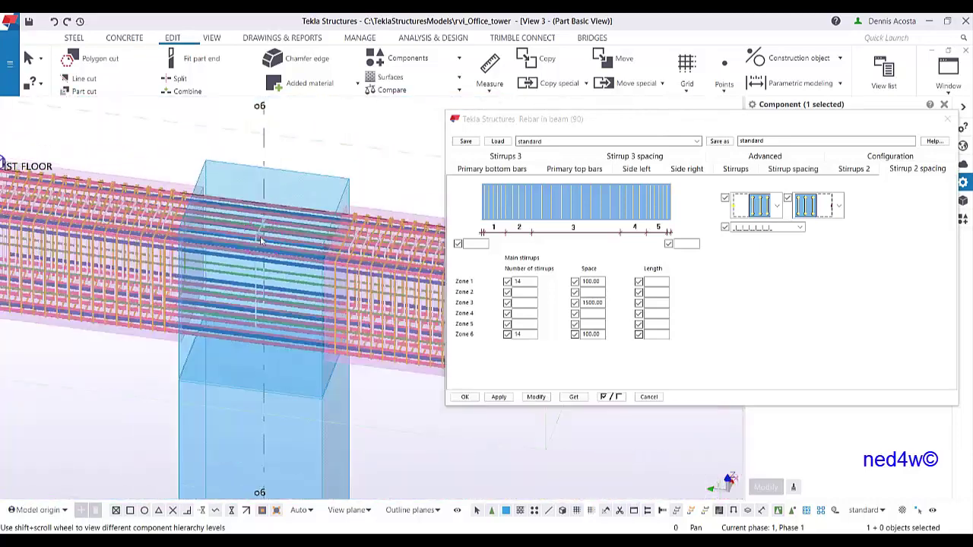
scroll(309, 249, up, 6)
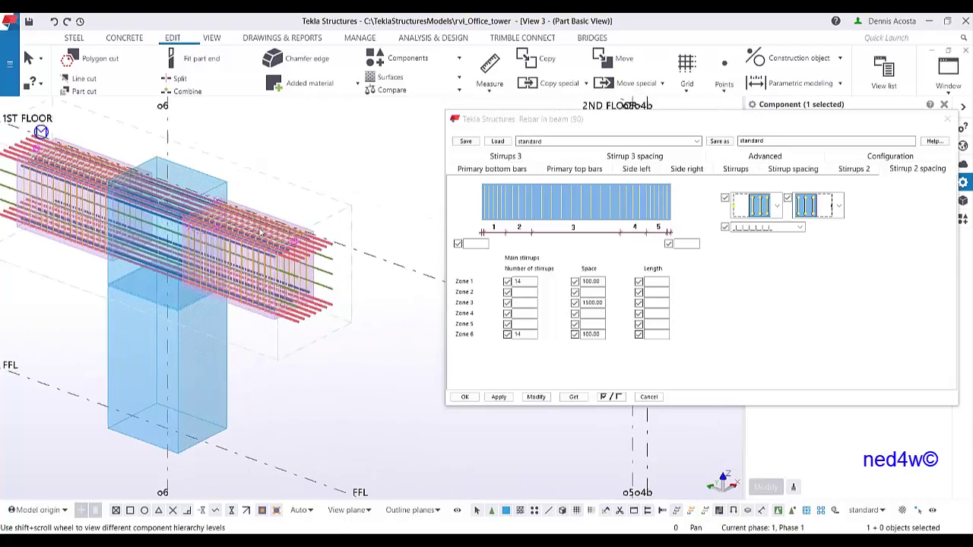
scroll(342, 262, up, 3)
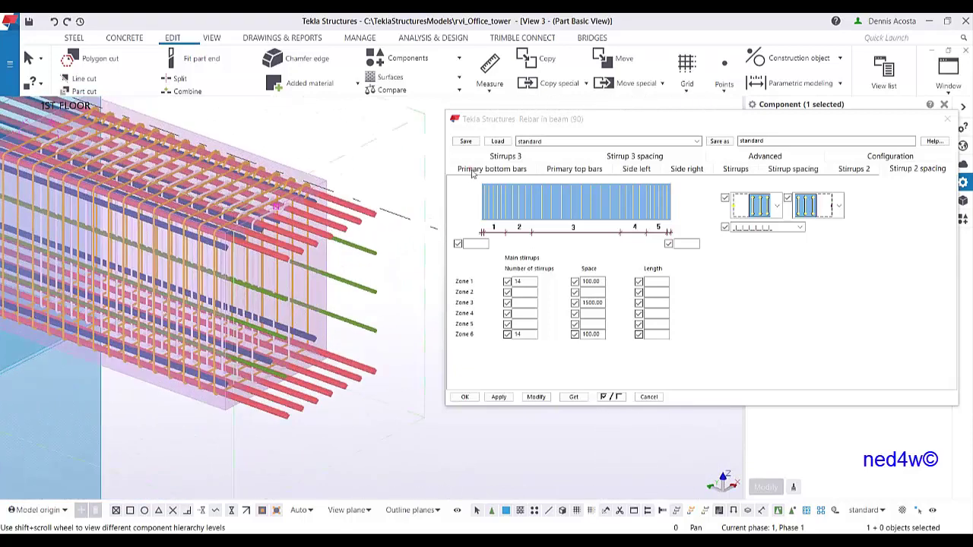
click(502, 168)
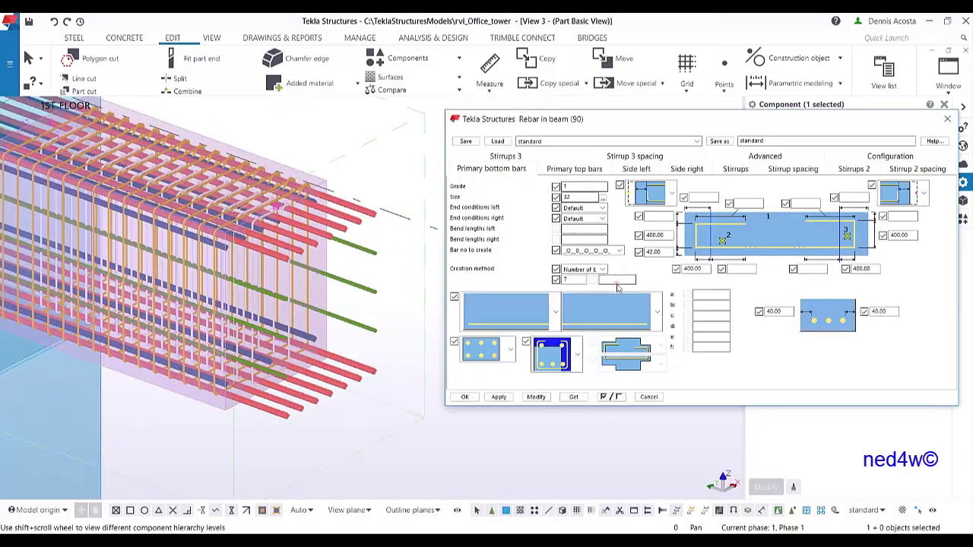
click(530, 328)
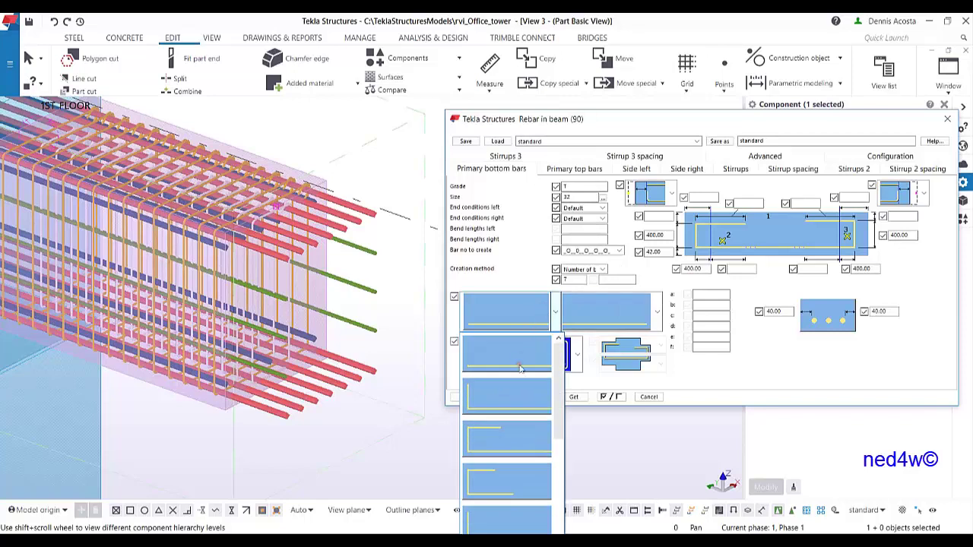
click(520, 367)
click(615, 317)
click(623, 418)
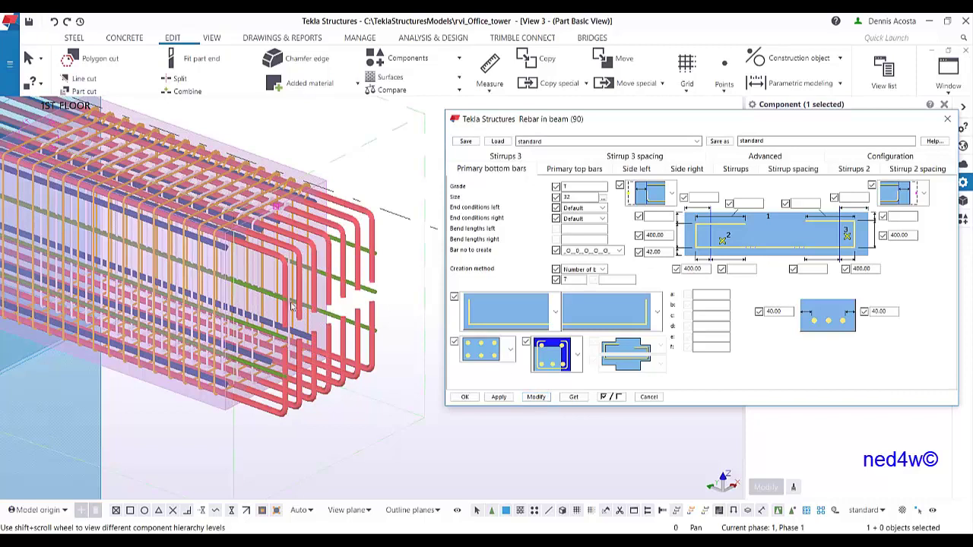
- Try an end distance of 1000 at both ends of the primary bottom bars and apply it to the beam
scroll(289, 300, down, 2)
middle_drag(290, 268, 306, 249)
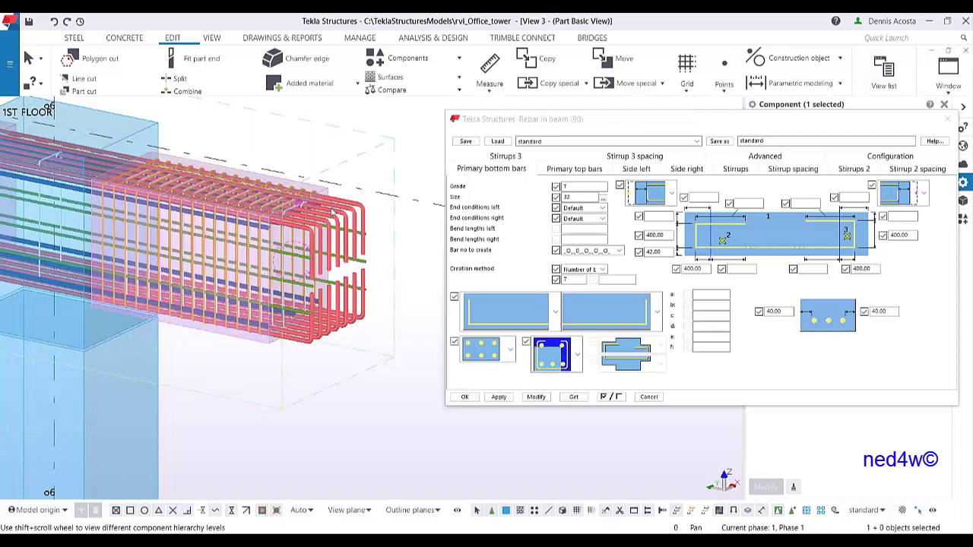
scroll(332, 213, up, 3)
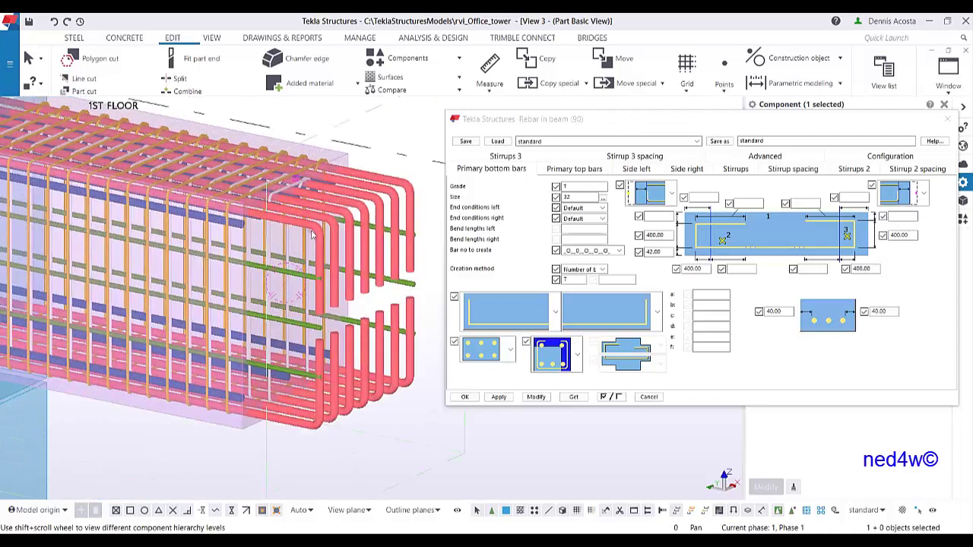
double_click(695, 269)
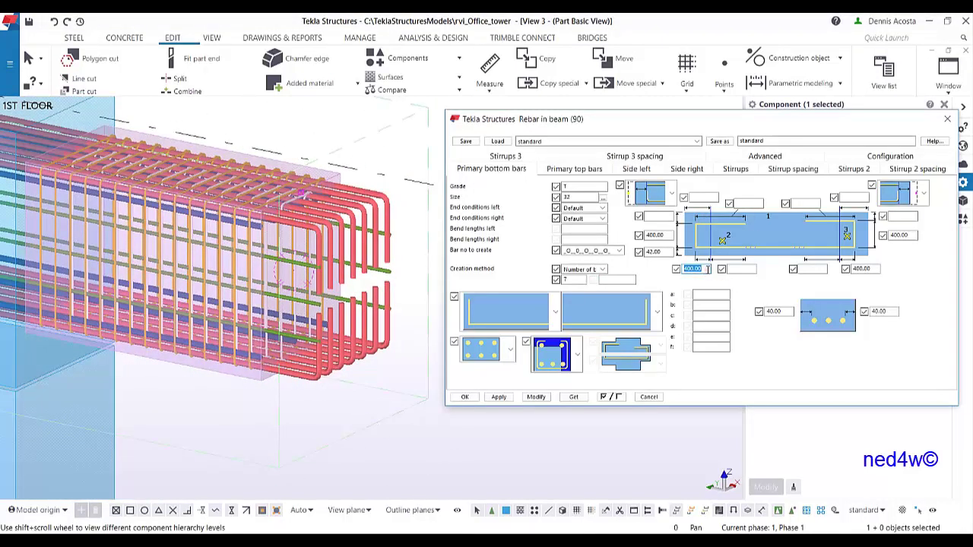
text(10001000)
click(543, 401)
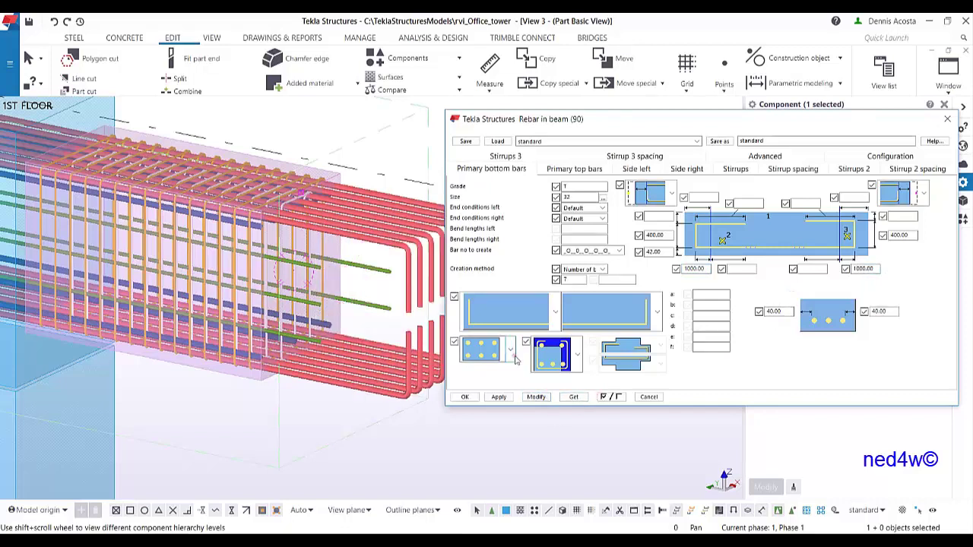
- Set the primary bottom bars' left and right end distances to -25 and apply them to the beam
double_click(695, 270)
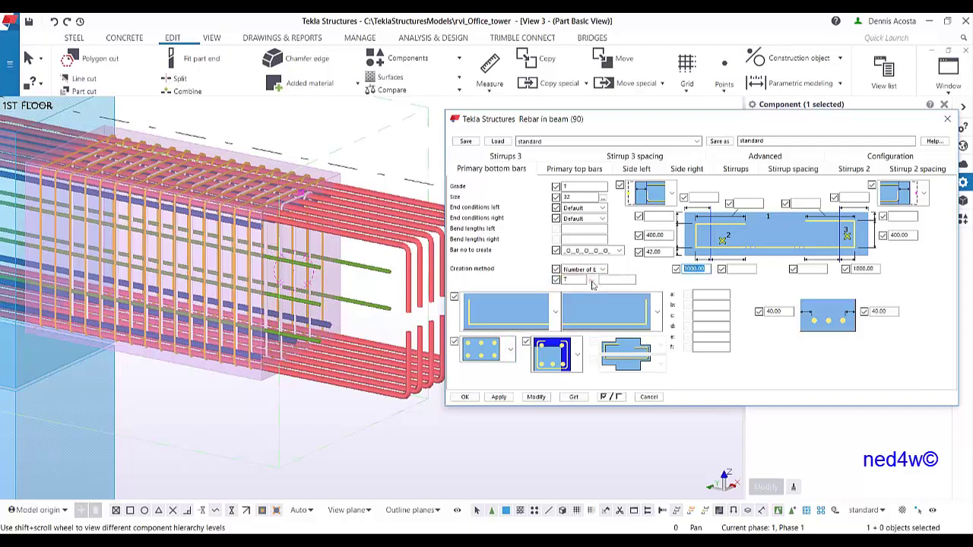
key(BackSpace)
key(Tab)
key(Tab)
key(BackSpace)
text(-25)
click(541, 396)
scroll(319, 221, up, 2)
middle_drag(310, 195, 290, 214)
scroll(323, 249, up, 3)
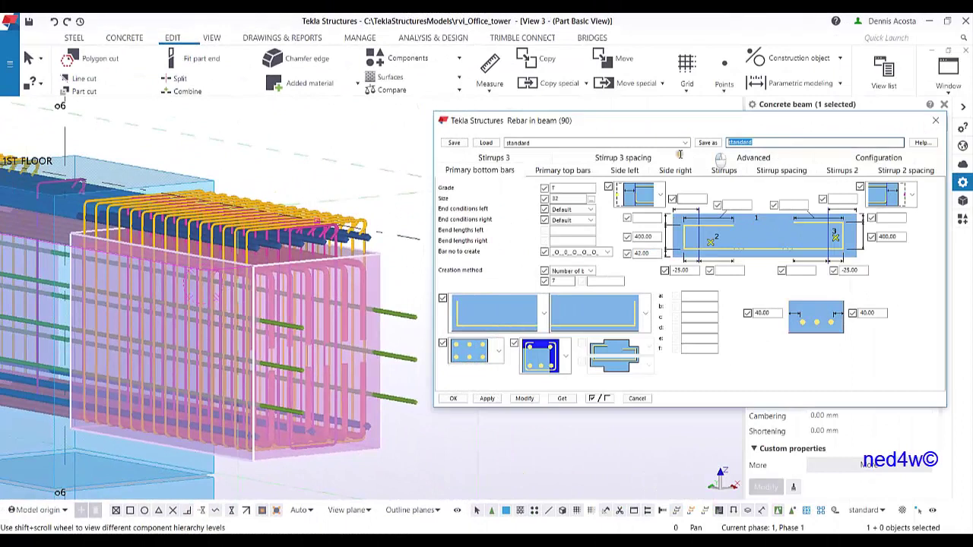
- Save the current Rebar in beam (90) settings under a new name and close the component dialog
text(rt)
click(707, 143)
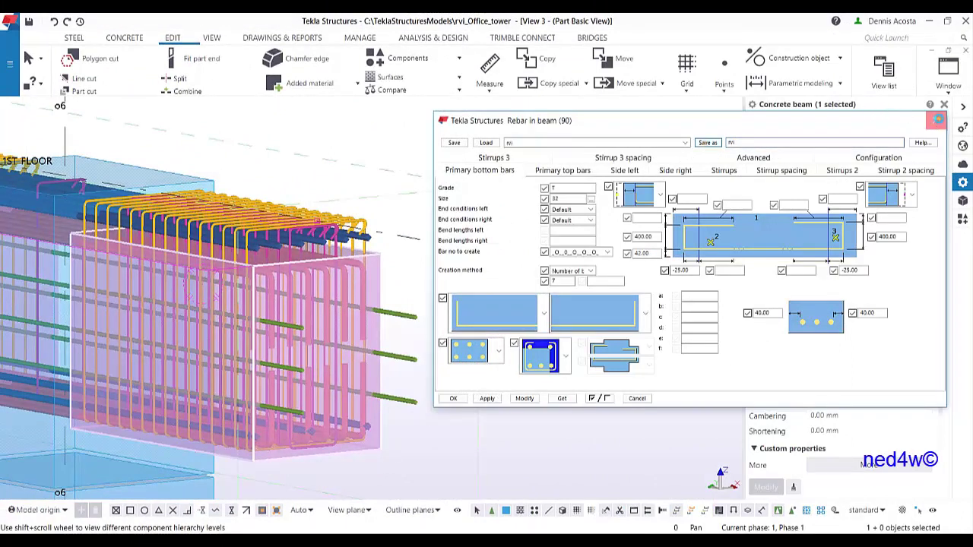
click(936, 120)
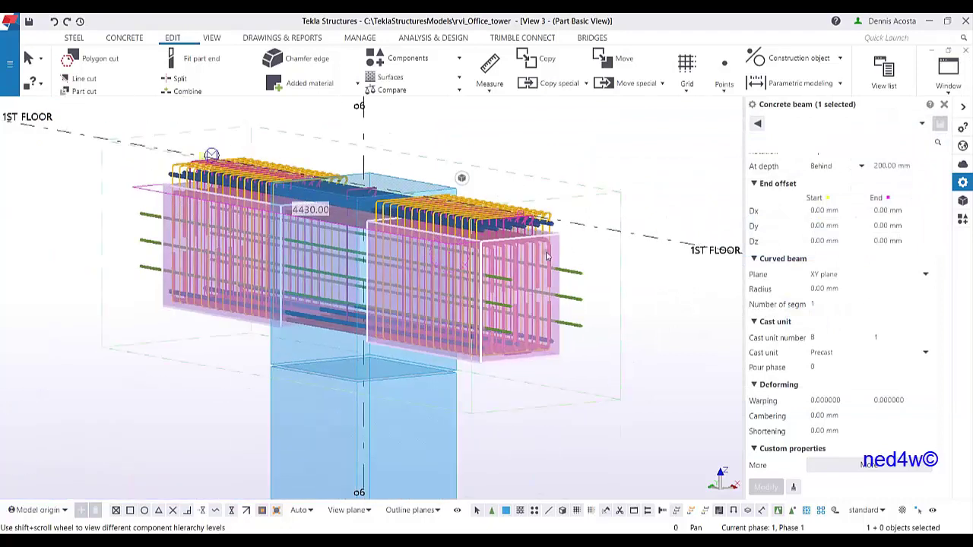
- Delete the whole Rebar in beam component from the precast beam
click(559, 247)
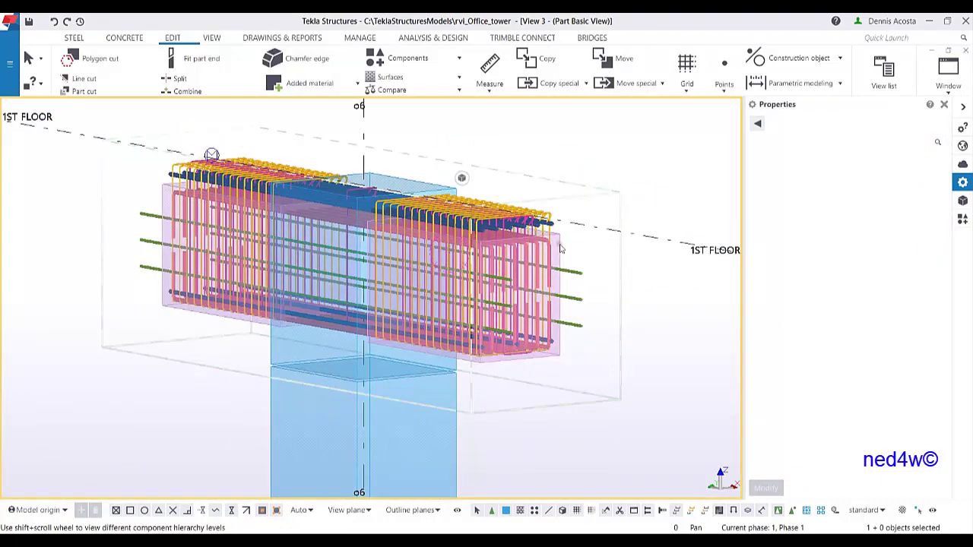
click(540, 225)
click(540, 225)
click(491, 232)
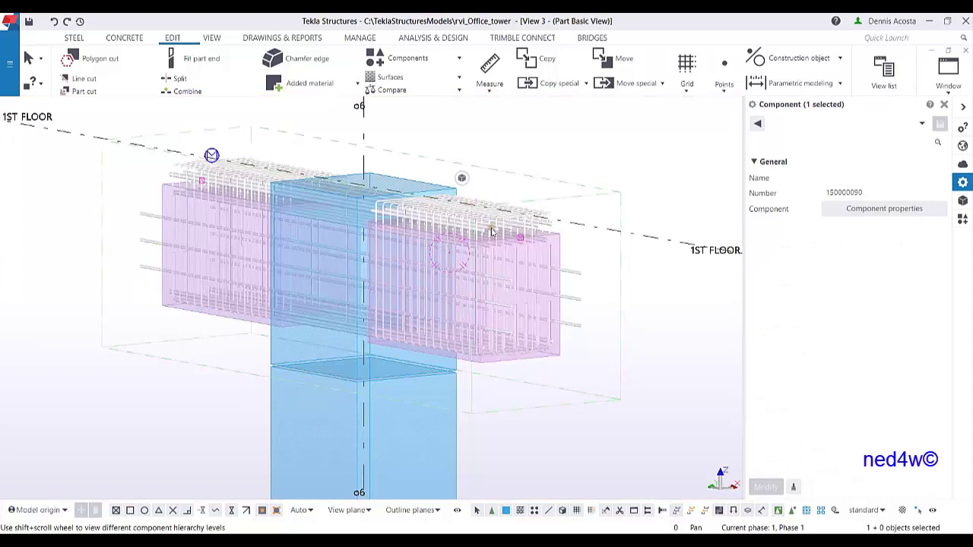
key(Delete)
- Set the precast beam's depth offset to 0 mm behind and apply the change
click(522, 239)
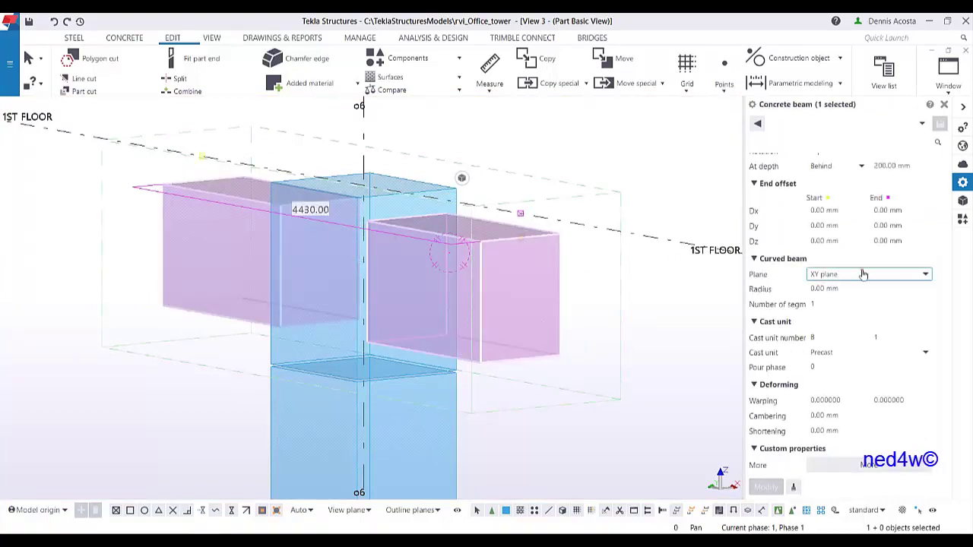
scroll(671, 276, up, 2)
click(889, 165)
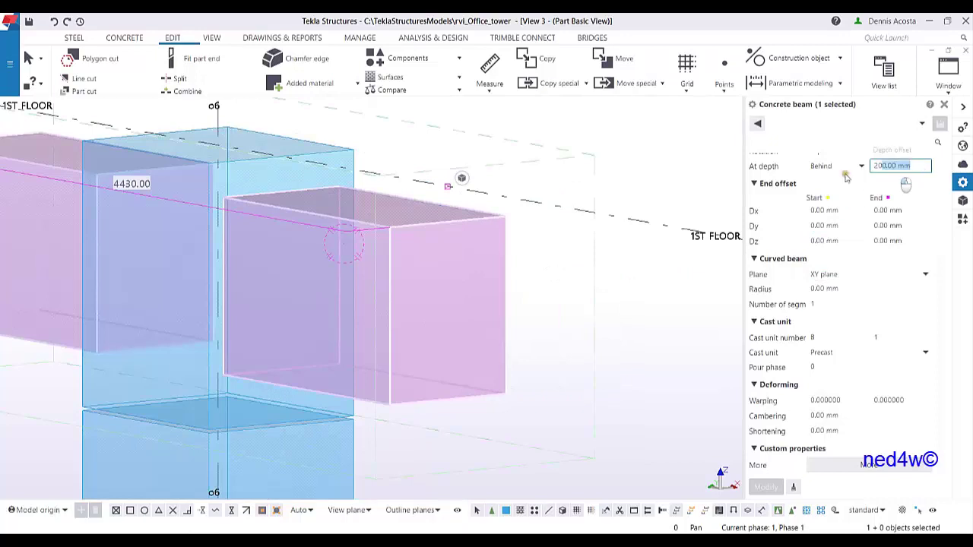
text(0)
scroll(641, 266, down, 3)
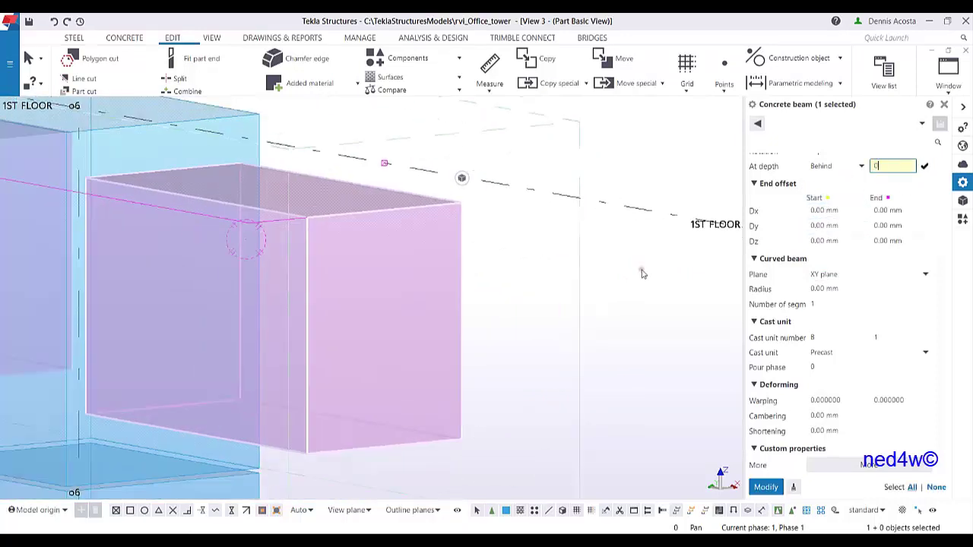
click(766, 488)
scroll(643, 441, down, 2)
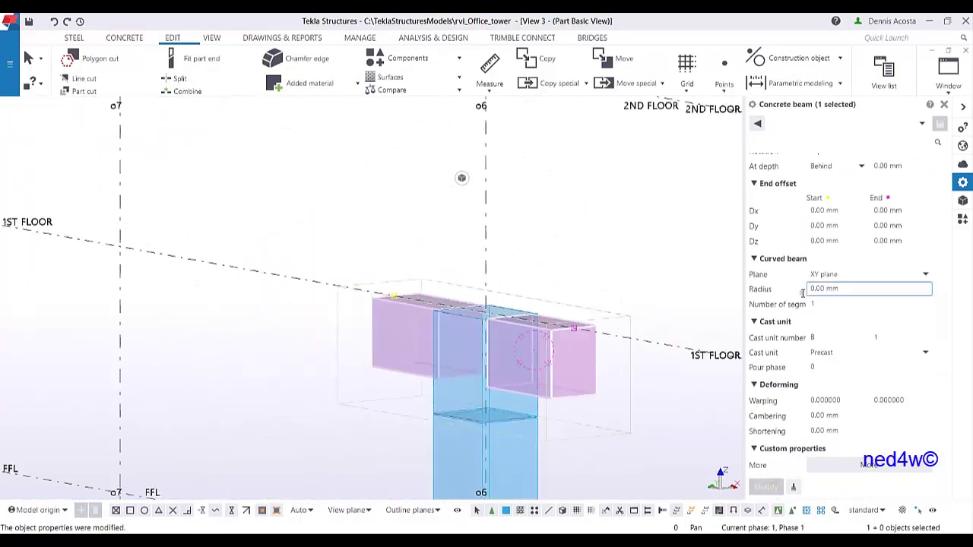
- Change the precast beam's profile to 1200*800 and apply it
scroll(859, 304, up, 3)
click(819, 194)
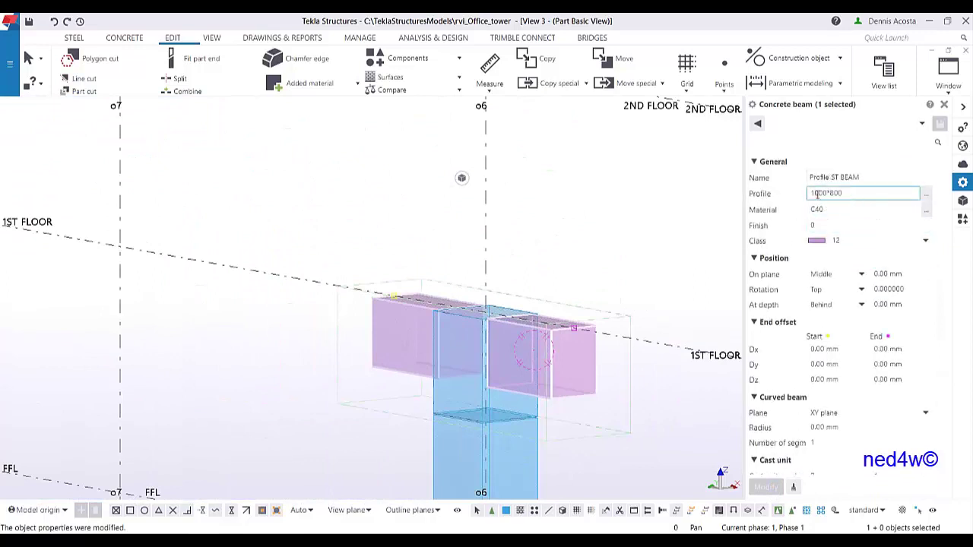
text(2)
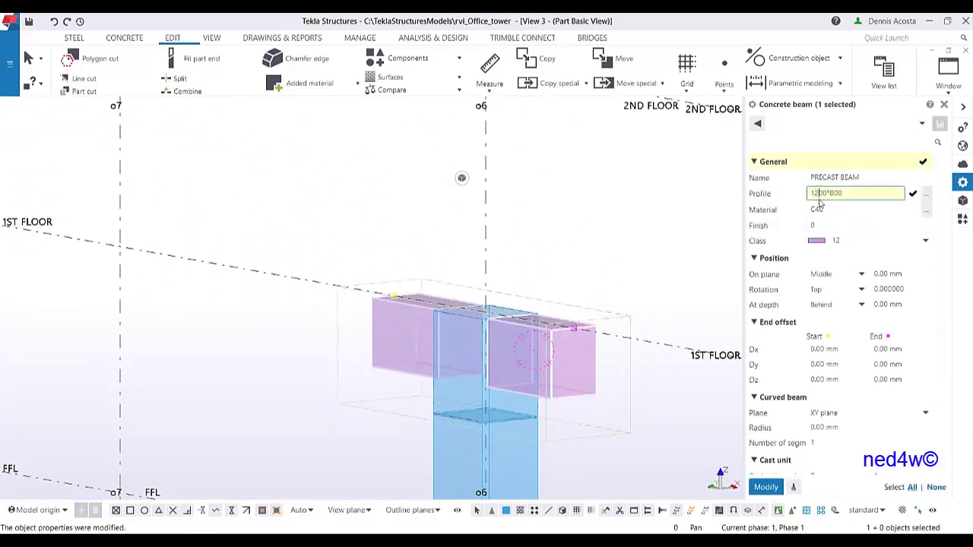
click(768, 486)
- Cut an 800 mm wide, 200 mm deep rectangle off the top of the precast beam's end face with Polygon cut
scroll(618, 346, up, 2)
scroll(596, 348, up, 2)
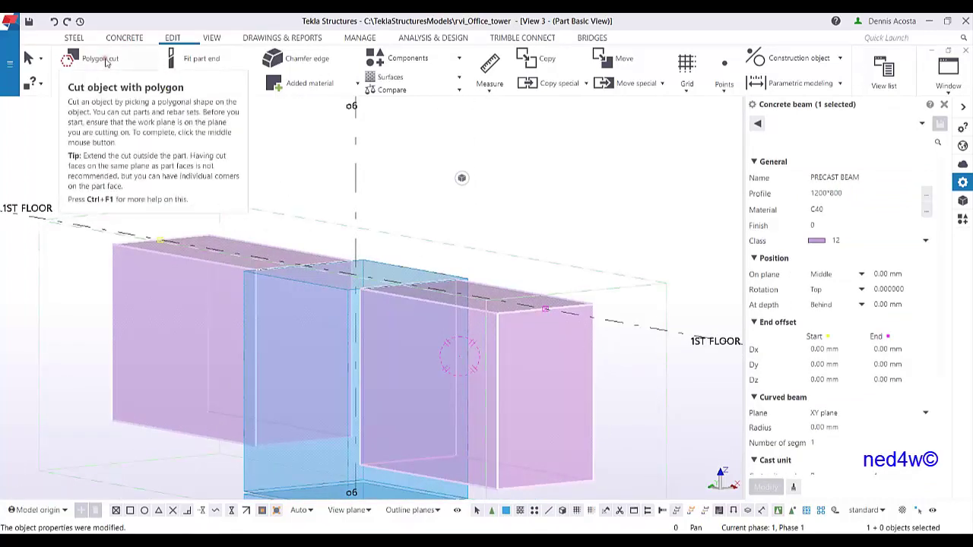
click(103, 65)
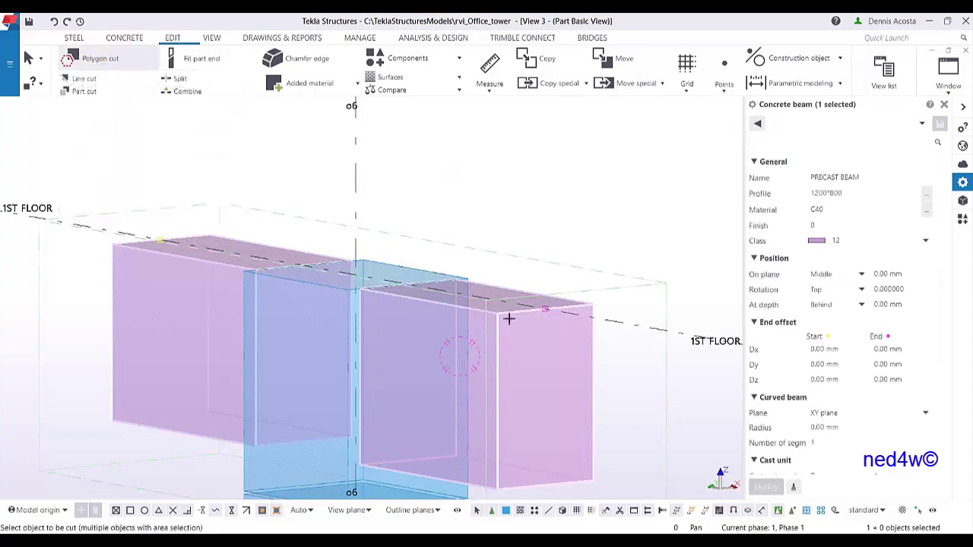
click(509, 316)
scroll(490, 322, up, 2)
click(503, 307)
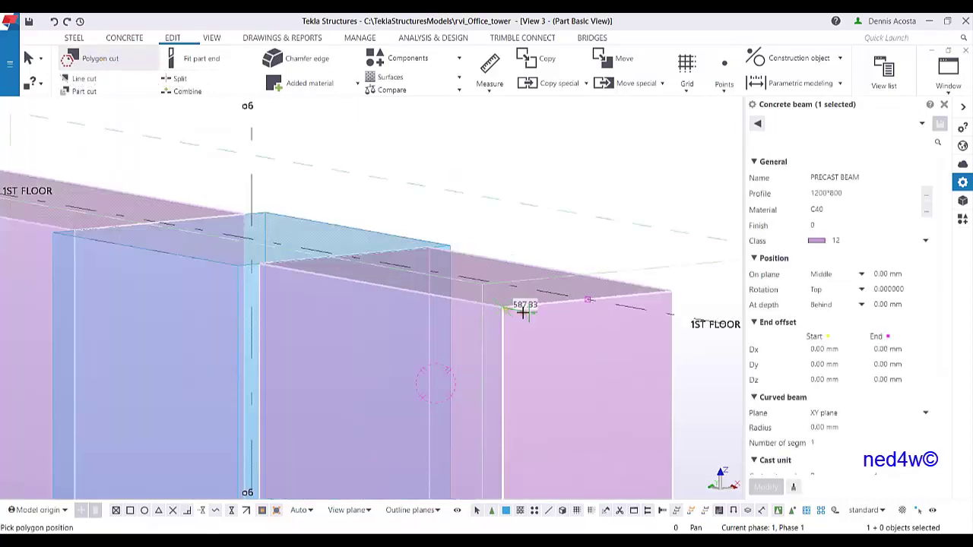
click(673, 292)
click(673, 344)
click(503, 358)
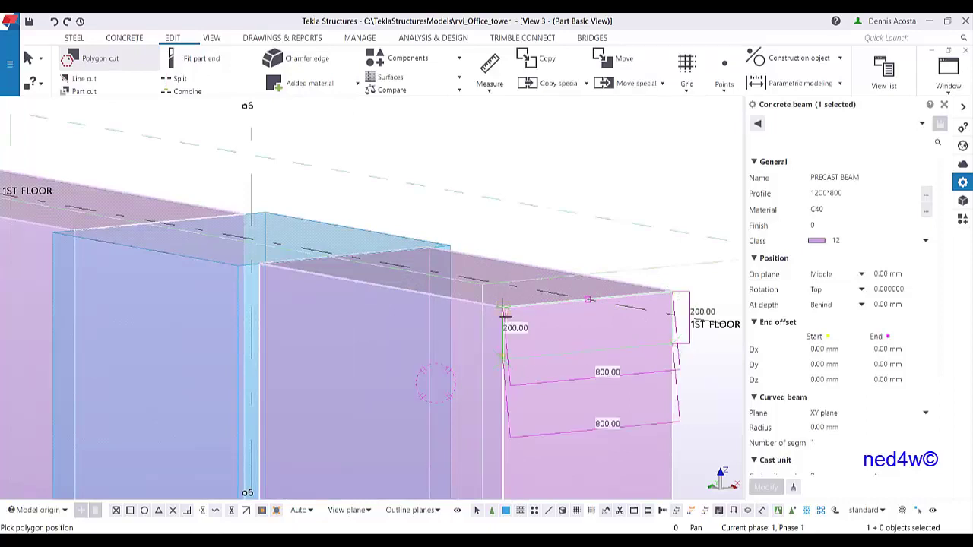
middle_click(519, 244)
key(Escape)
click(577, 187)
- Add the Rebar in beam (90) component to the cut beam between the upper positions at its two ends
scroll(566, 200, down, 2)
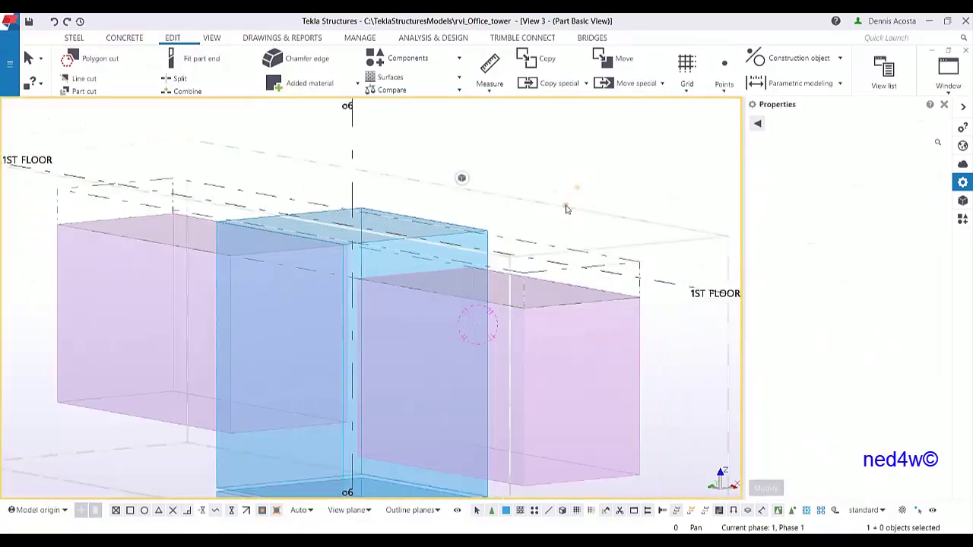
ctrl+middle_drag(571, 219, 623, 201)
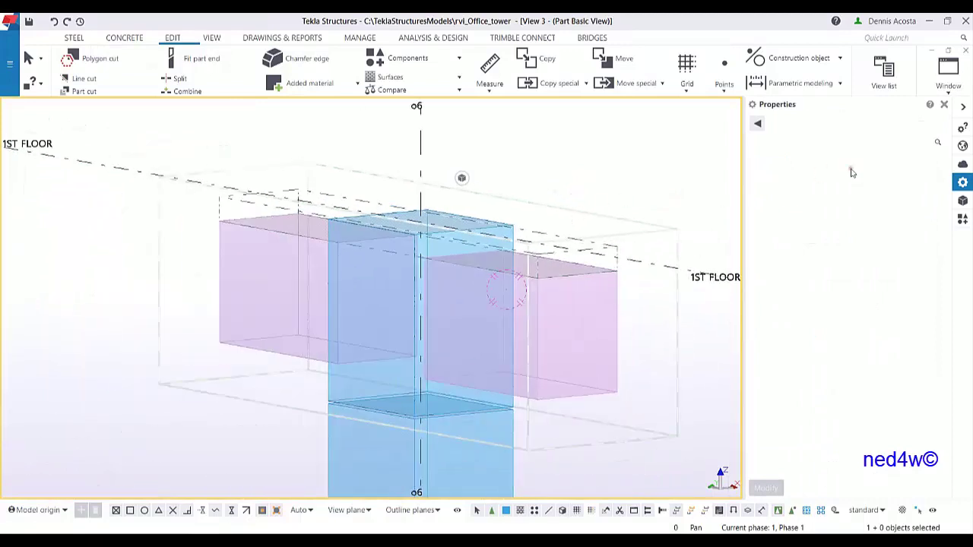
click(963, 219)
click(788, 376)
click(540, 315)
scroll(327, 196, up, 2)
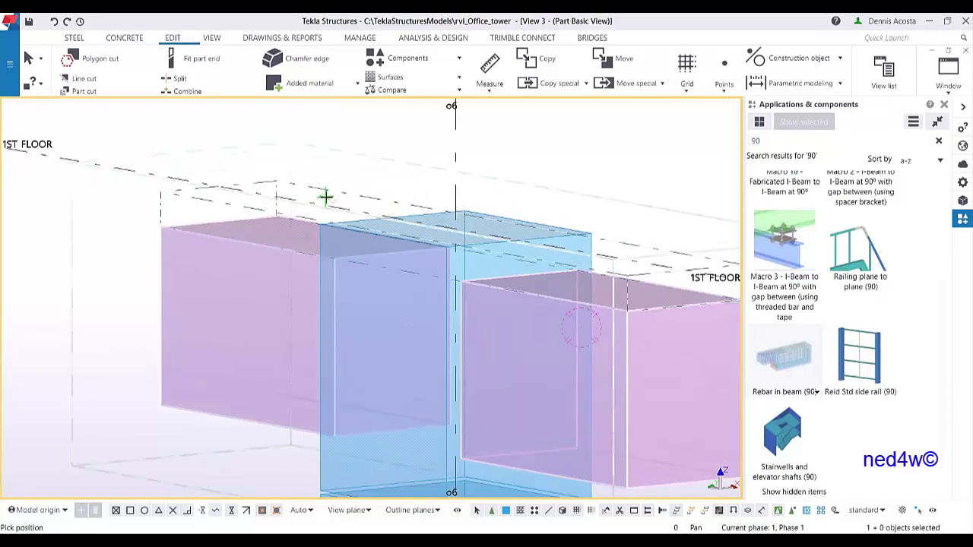
click(219, 186)
middle_drag(654, 282, 430, 220)
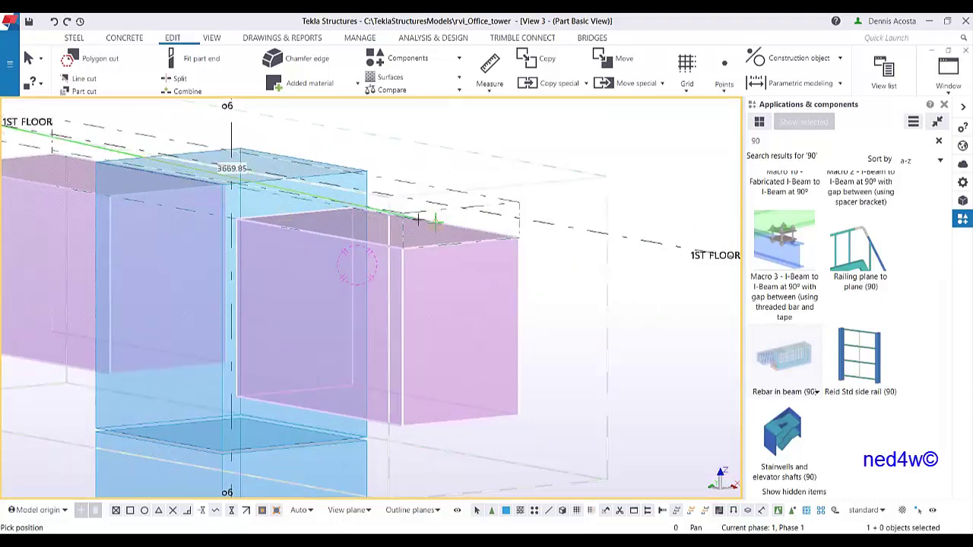
click(525, 190)
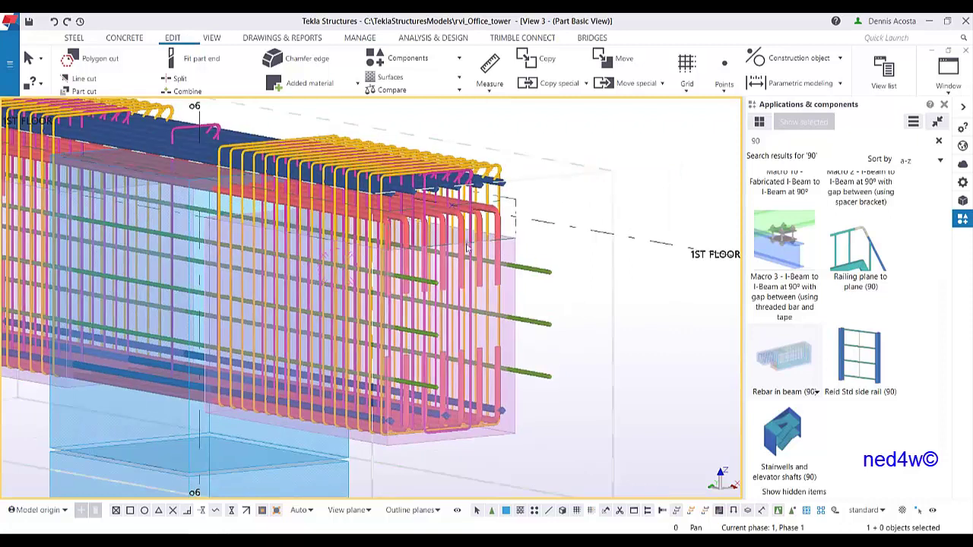
- Open the new beam rebar component's settings, set the left side bars' cover distance to 100 and apply it
scroll(469, 211, up, 2)
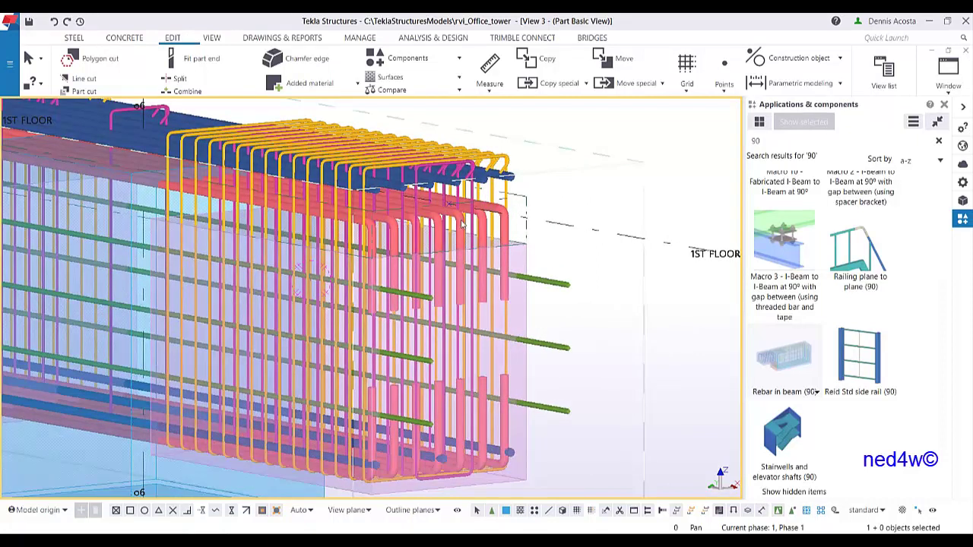
scroll(461, 223, down, 3)
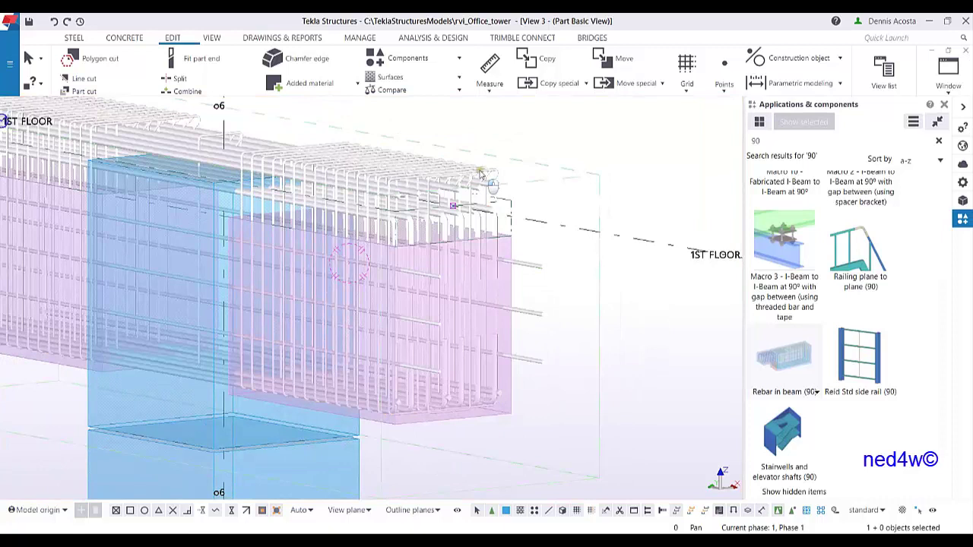
double_click(491, 185)
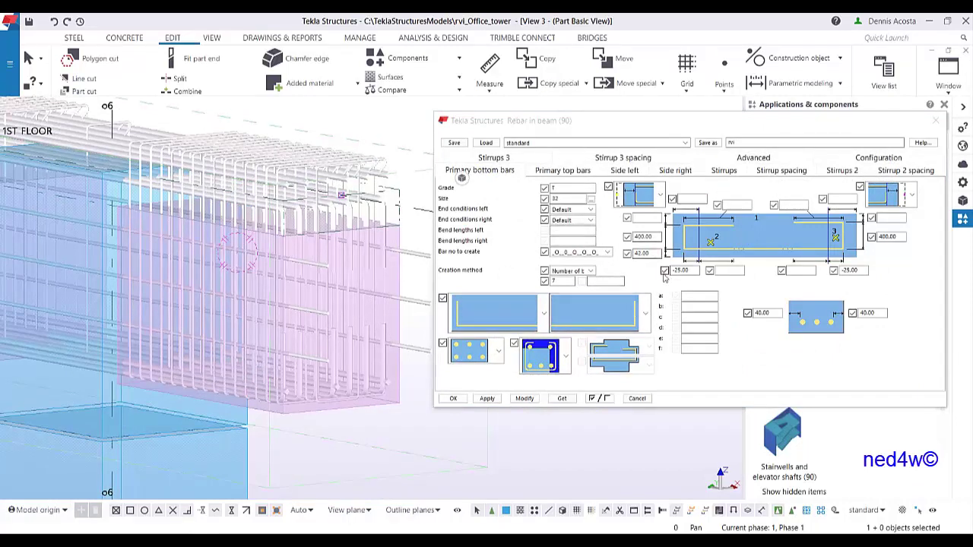
click(576, 178)
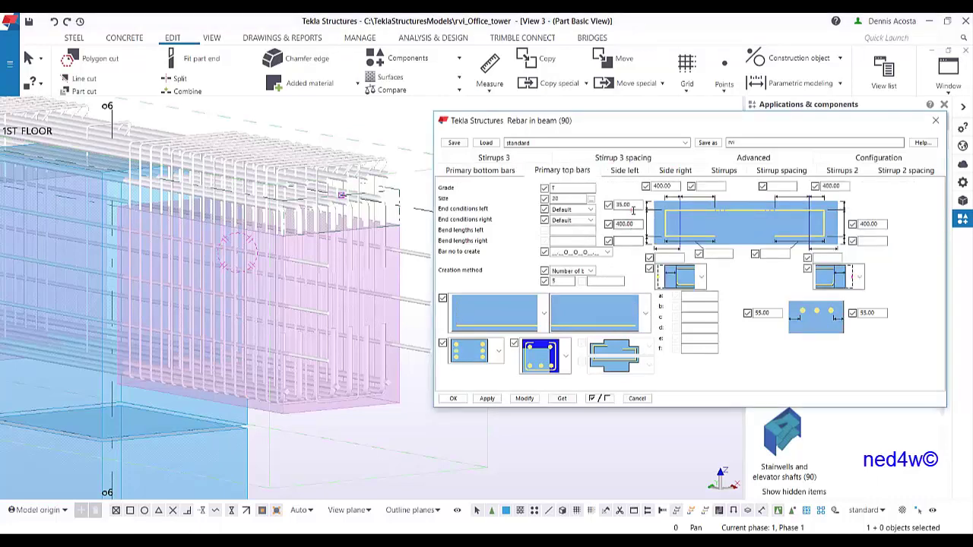
click(487, 174)
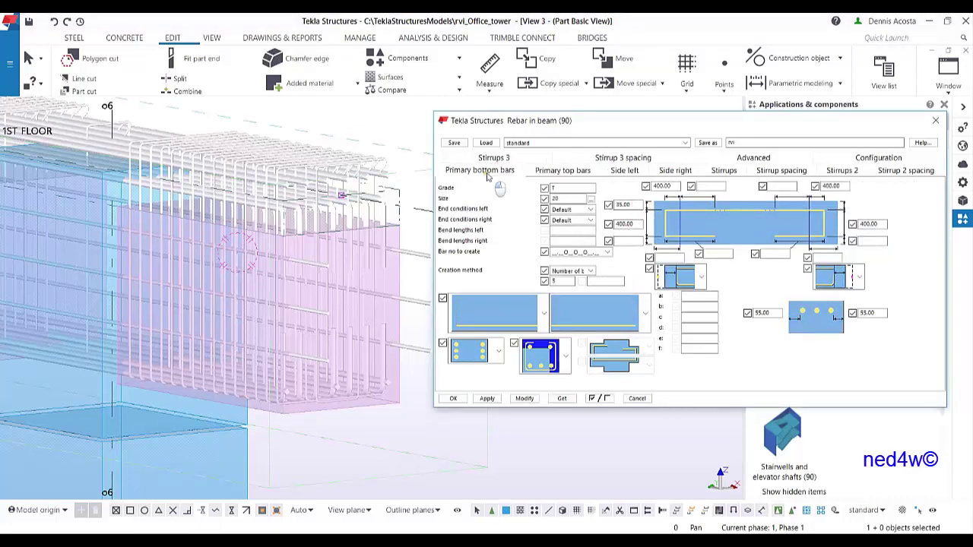
click(624, 172)
double_click(652, 253)
text(100)
click(525, 398)
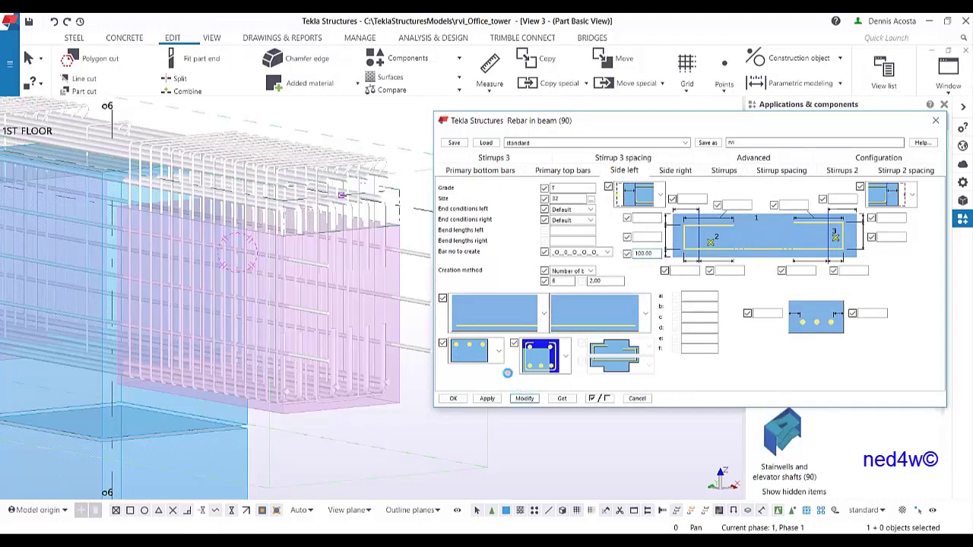
- Set the main stirrups' top cover to 25
click(676, 170)
click(723, 170)
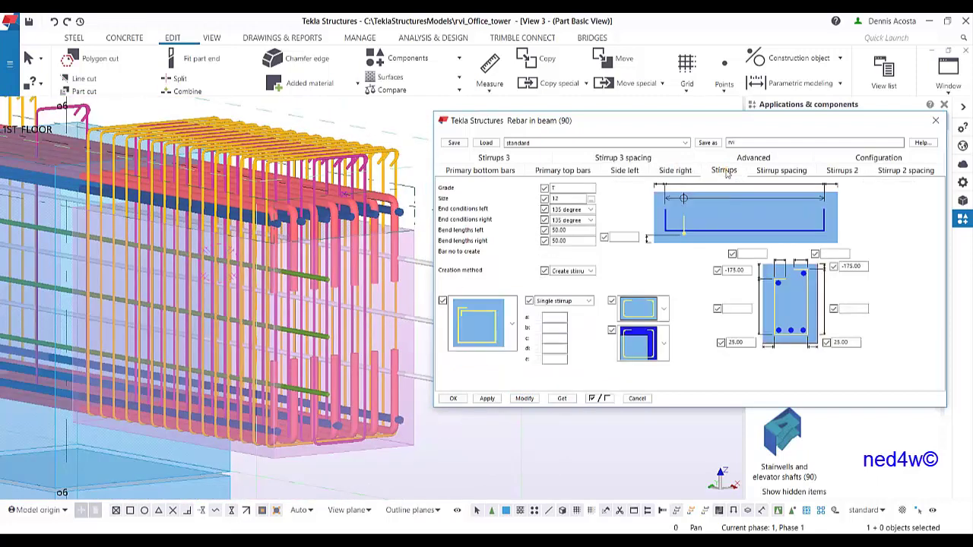
double_click(734, 270)
text(25)
- Set the second stirrup group's top cover to 25 on both sides and apply the stirrup changes to the beam
click(843, 171)
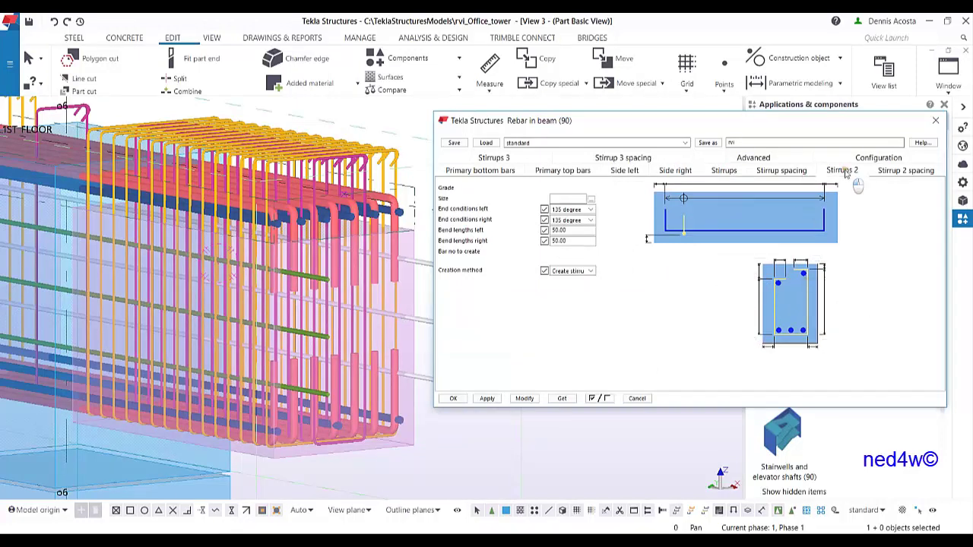
double_click(840, 266)
text(25)
drag(750, 270, 697, 280)
text(25)
click(534, 401)
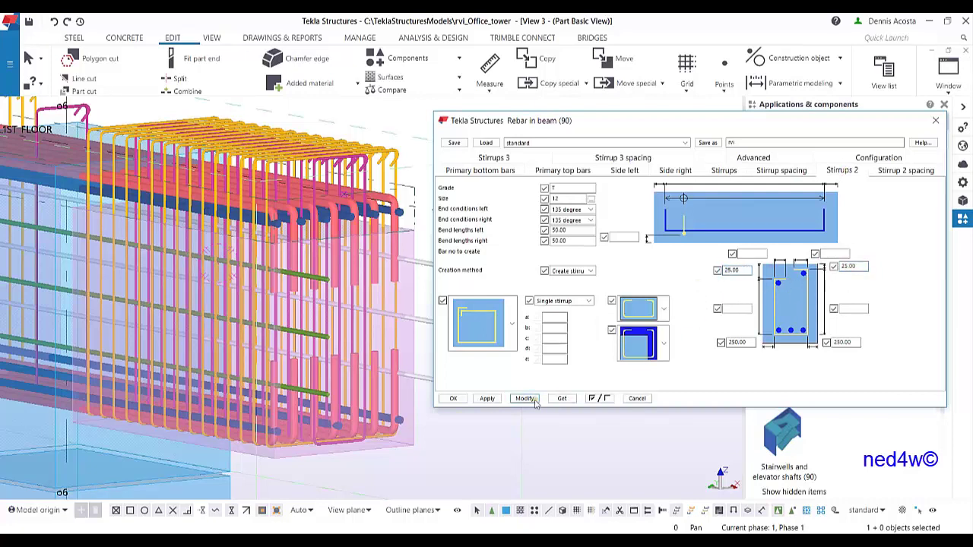
scroll(311, 203, up, 2)
scroll(315, 212, down, 1)
middle_drag(326, 226, 280, 207)
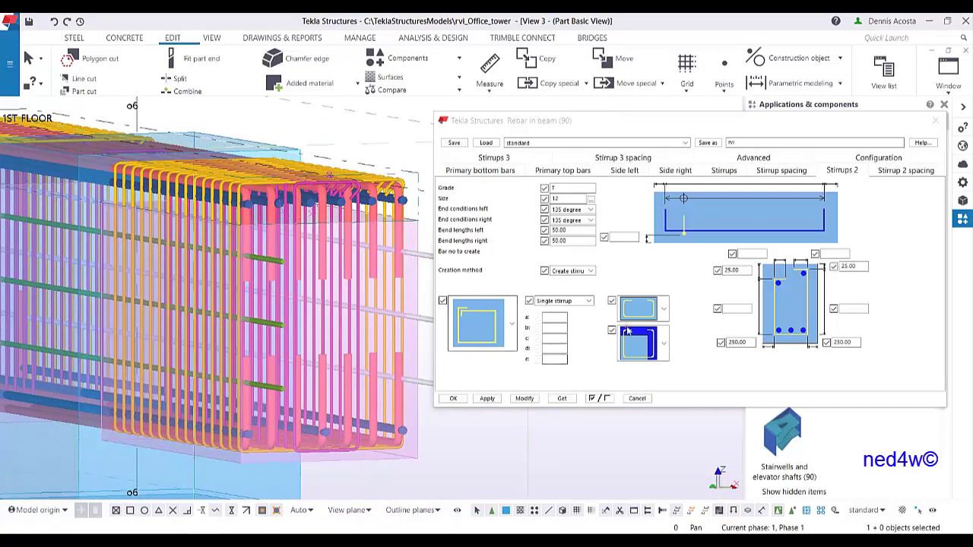
- Set the primary bottom bars to stay within the cut beam section and modify the beam's rebar component
middle_drag(375, 250, 304, 228)
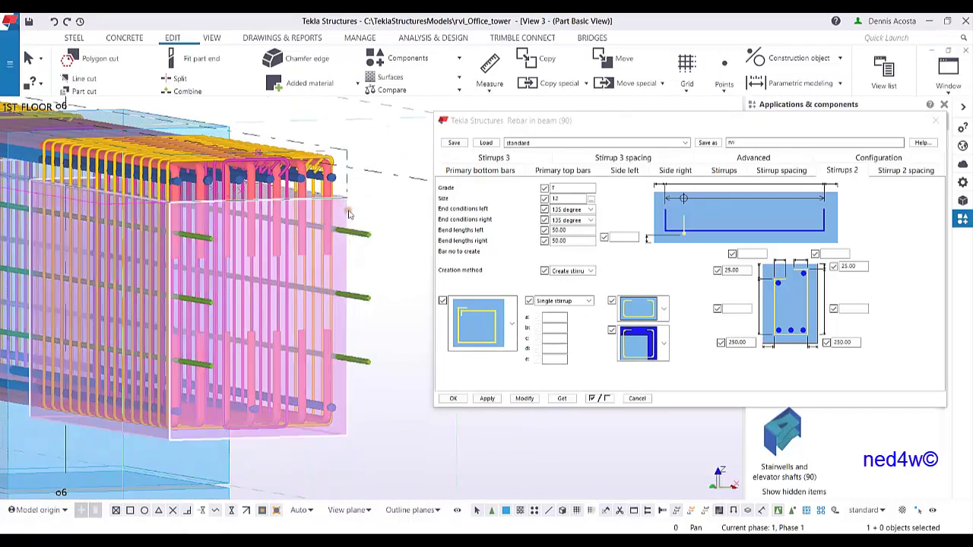
click(315, 172)
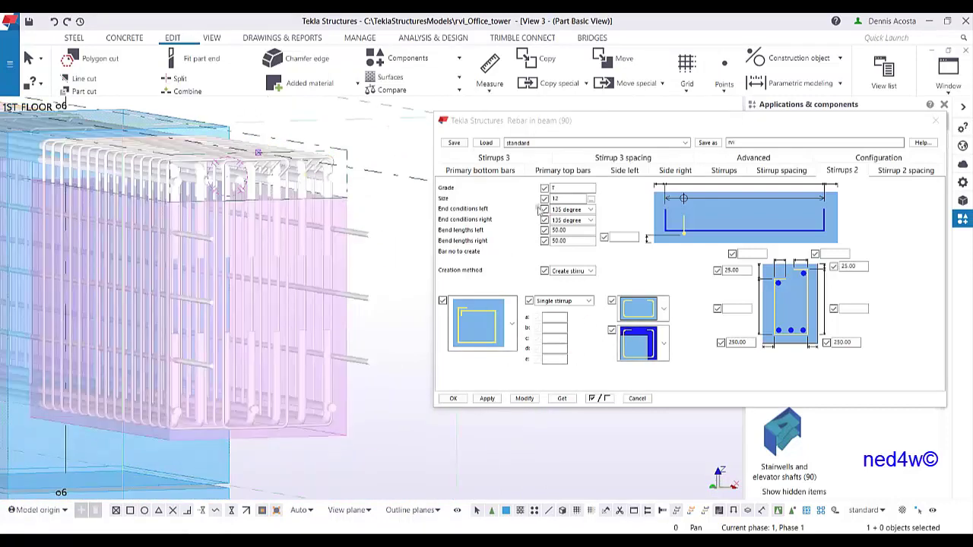
click(501, 171)
click(541, 355)
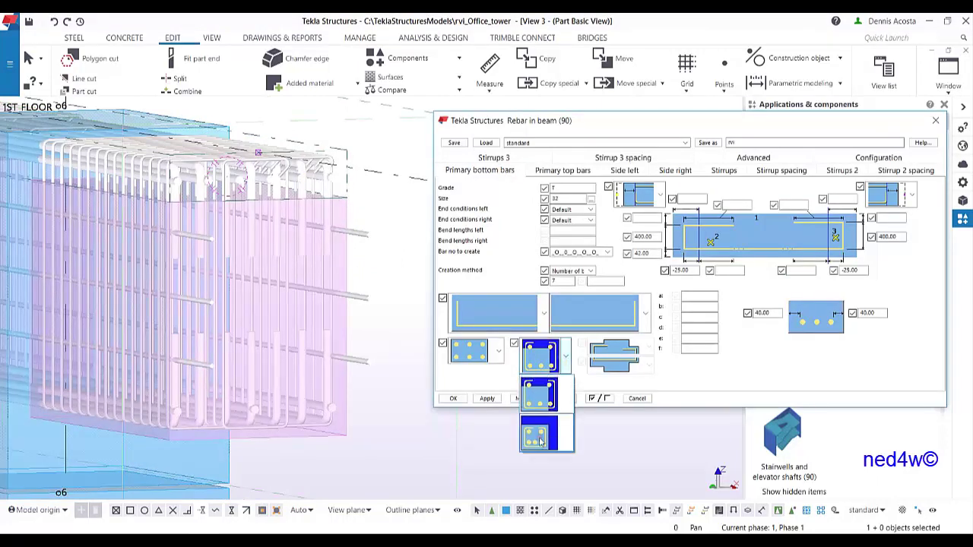
click(539, 440)
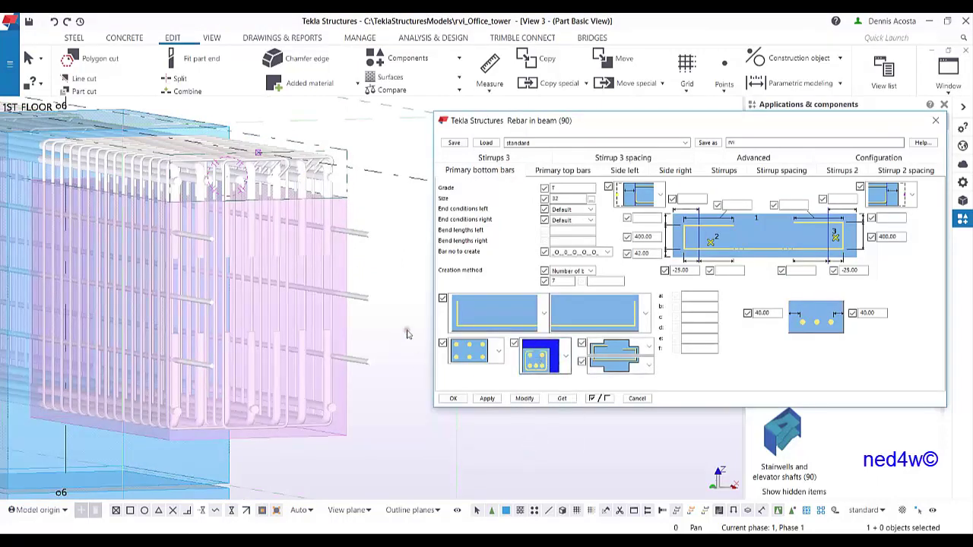
click(525, 399)
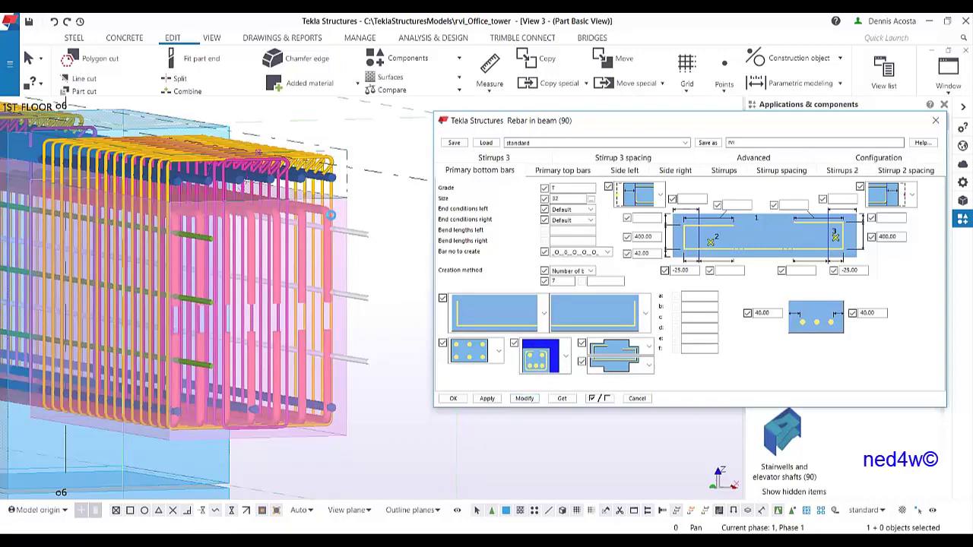
- Set the primary top bars to stay within the cut beam section as well
scroll(308, 232, up, 5)
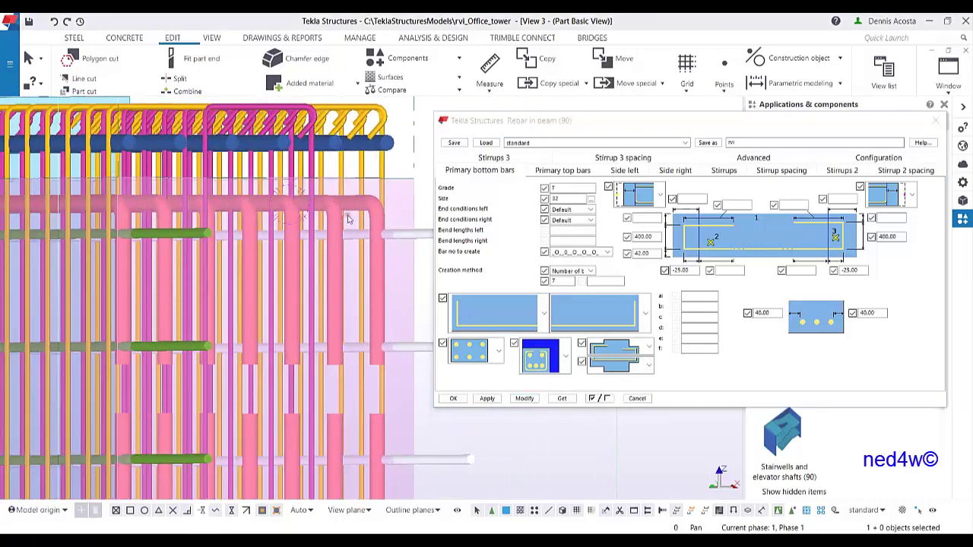
scroll(375, 240, down, 3)
click(562, 170)
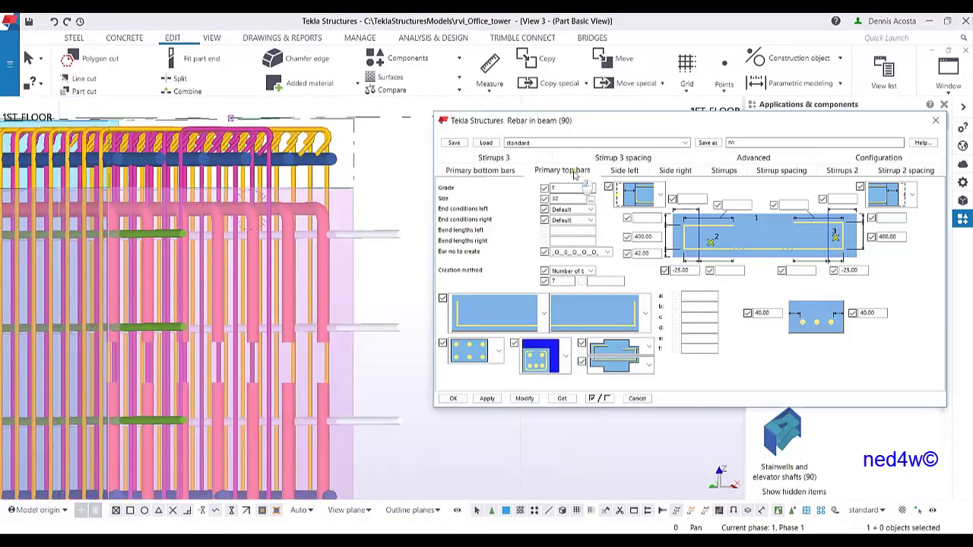
click(561, 373)
click(544, 432)
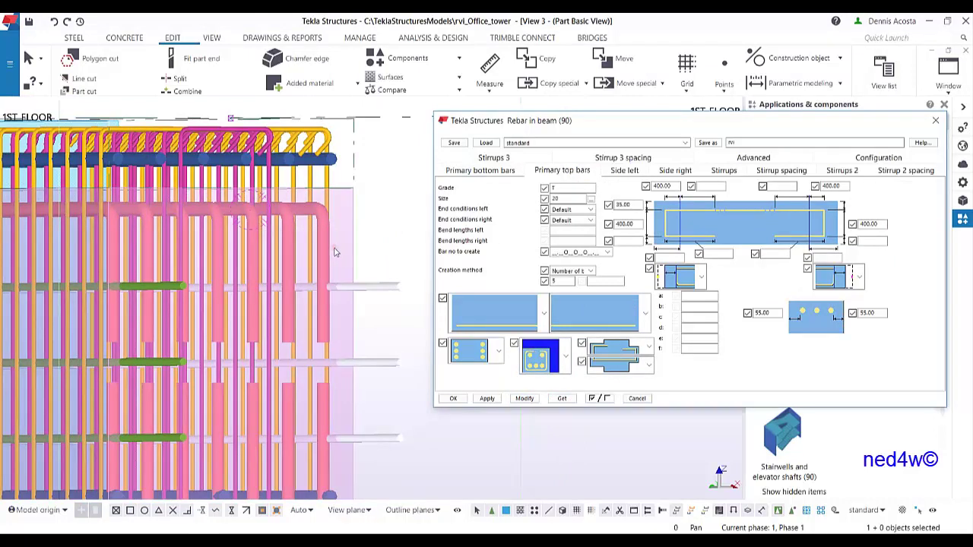
- Return the selected component's primary top bars to the full-section option that ignores the beam's top cut
middle_drag(374, 309, 355, 262)
scroll(380, 266, down, 3)
scroll(362, 229, up, 1)
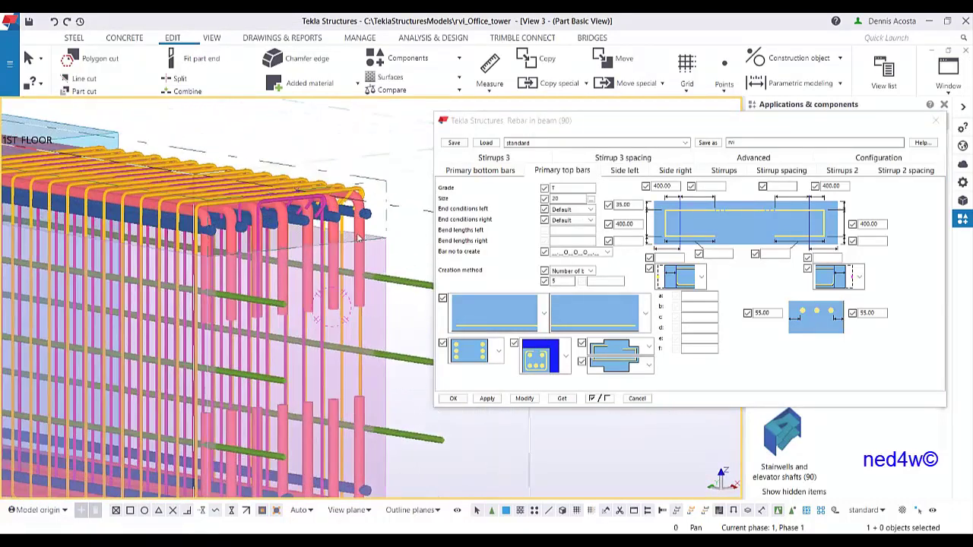
scroll(333, 219, down, 2)
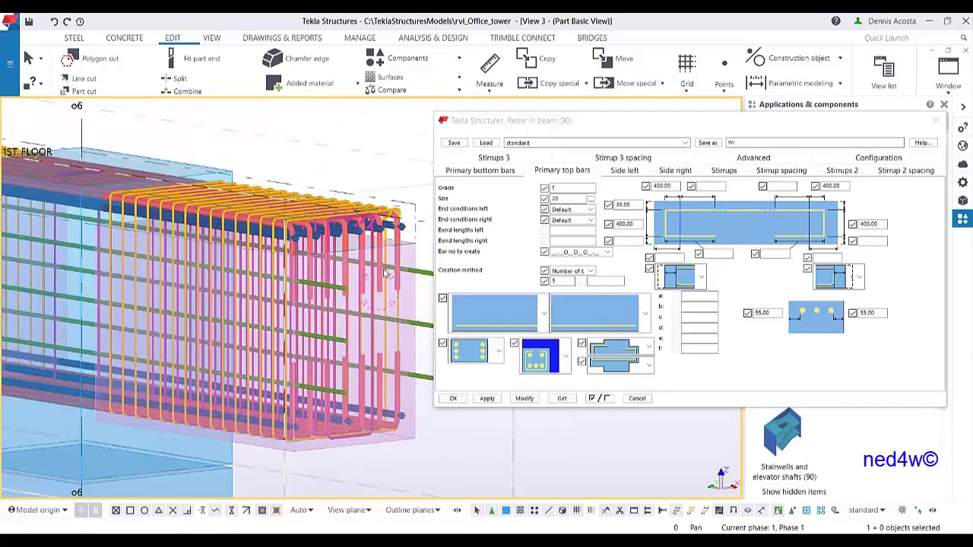
scroll(384, 274, down, 2)
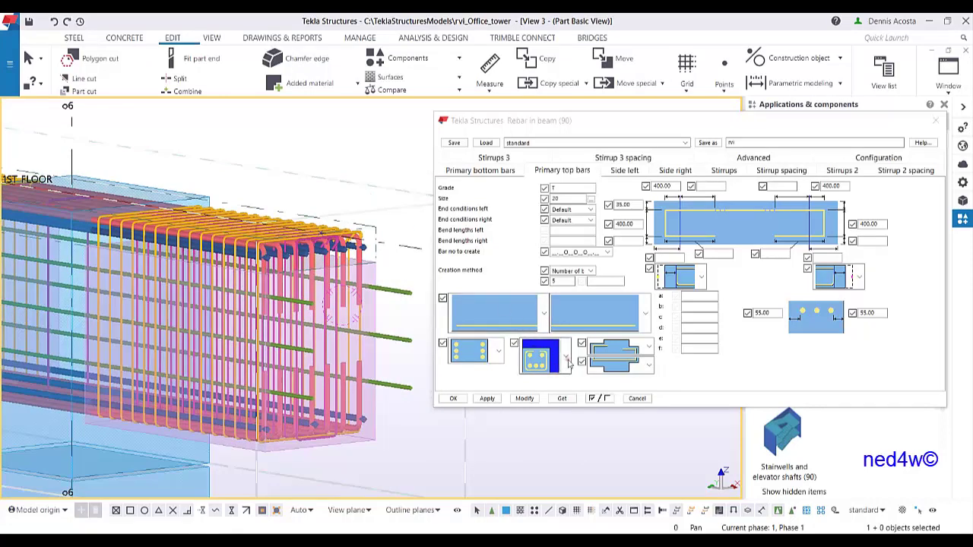
click(323, 253)
click(542, 357)
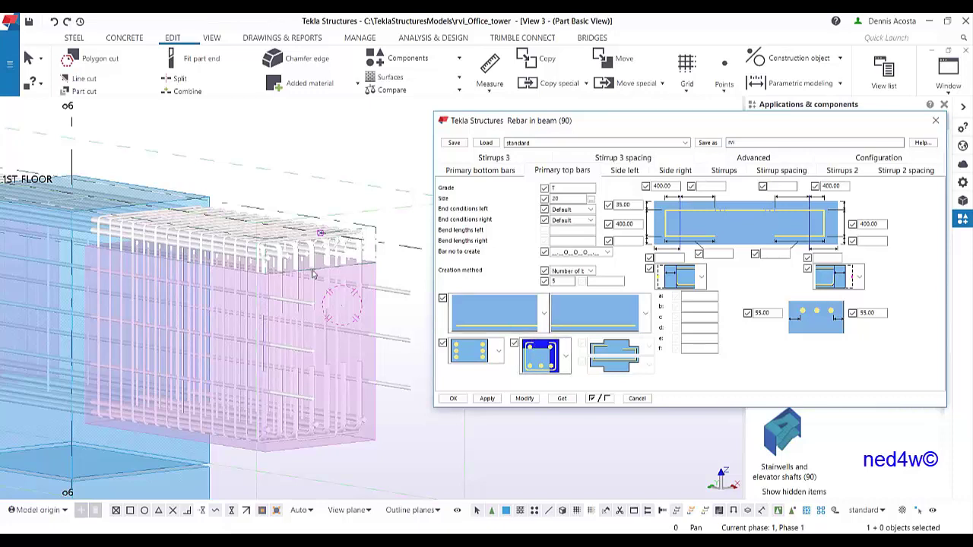
ctrl+middle_drag(295, 280, 365, 311)
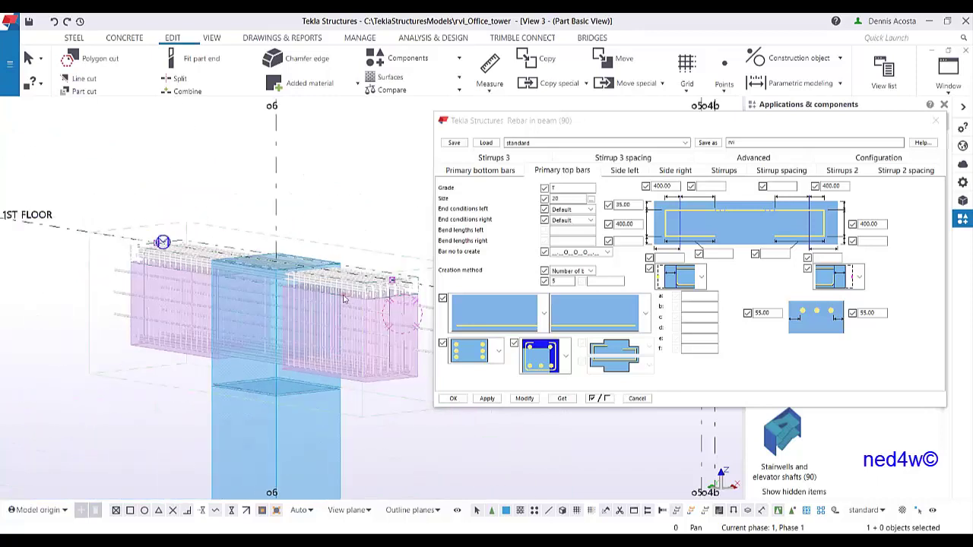
middle_drag(372, 248, 350, 228)
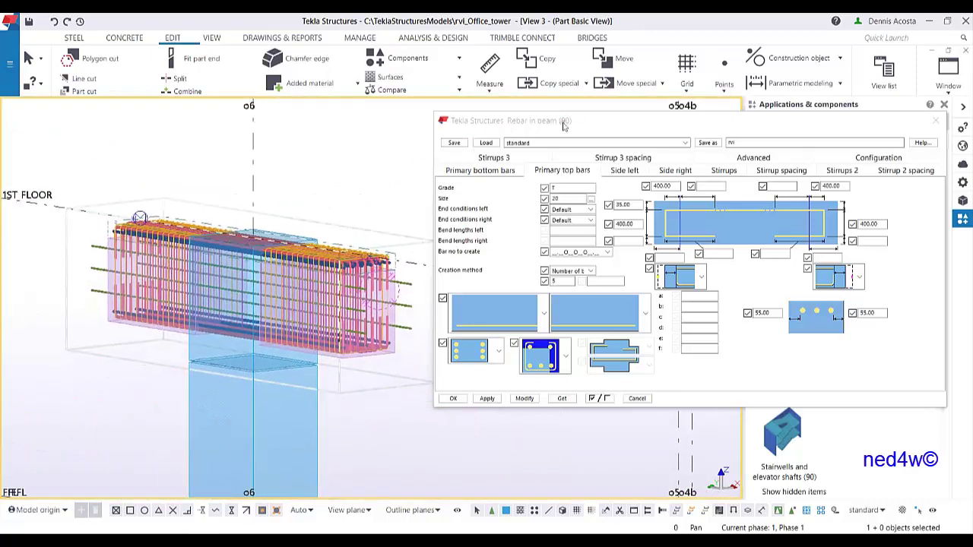
scroll(379, 293, up, 2)
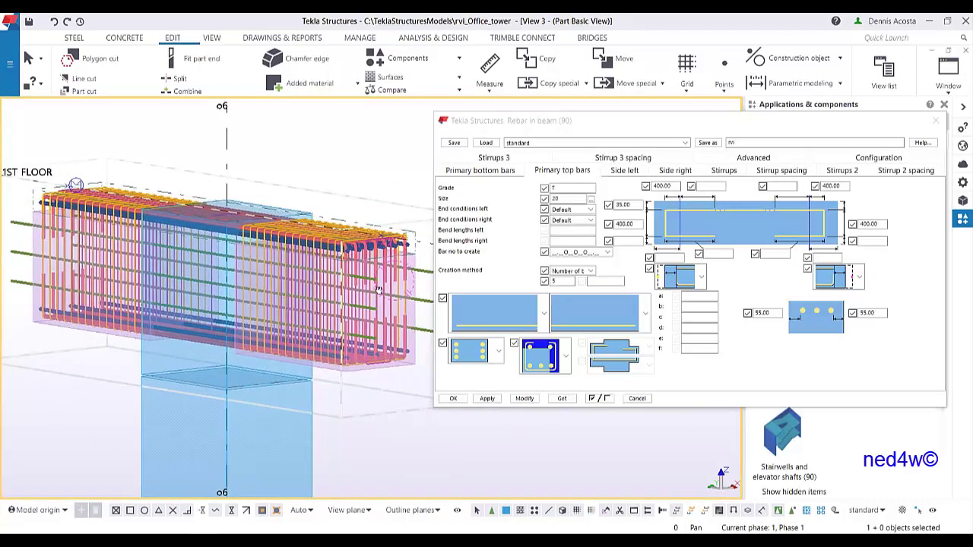